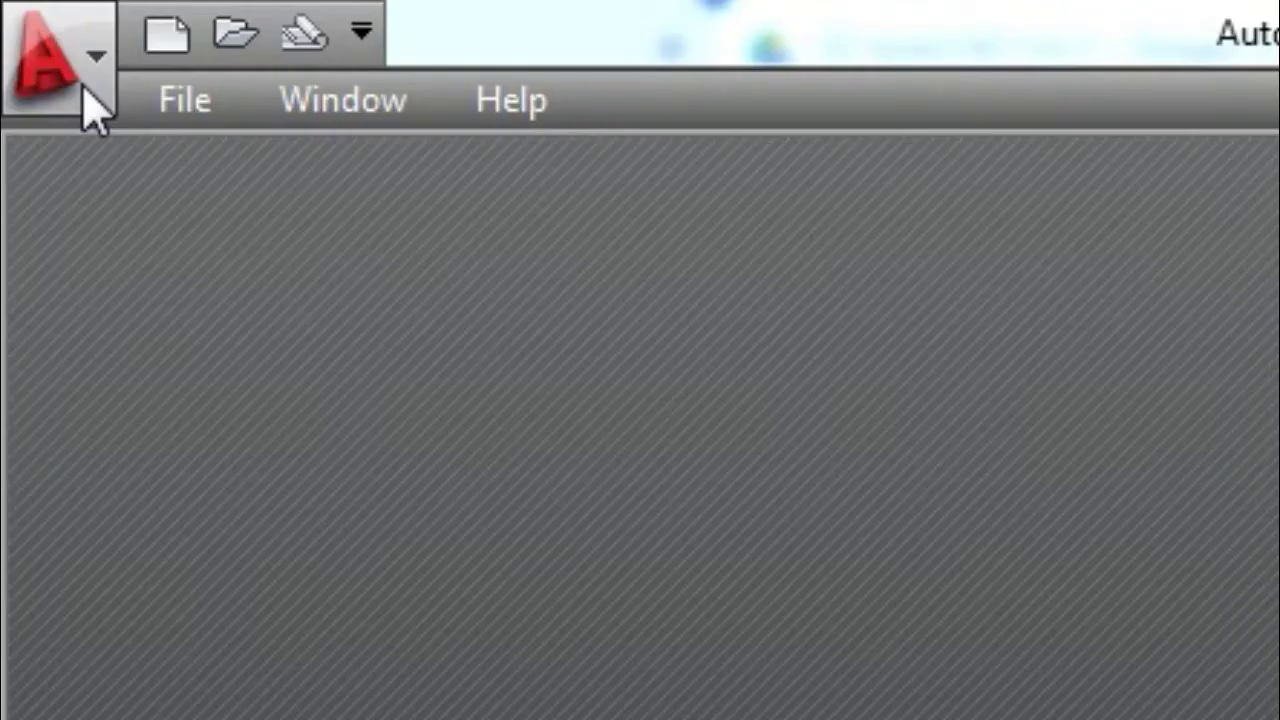
- Start a new drawing from the application menu to bring up the Select template dialog
{"action": "left_click", "coordinate": [88, 108]}
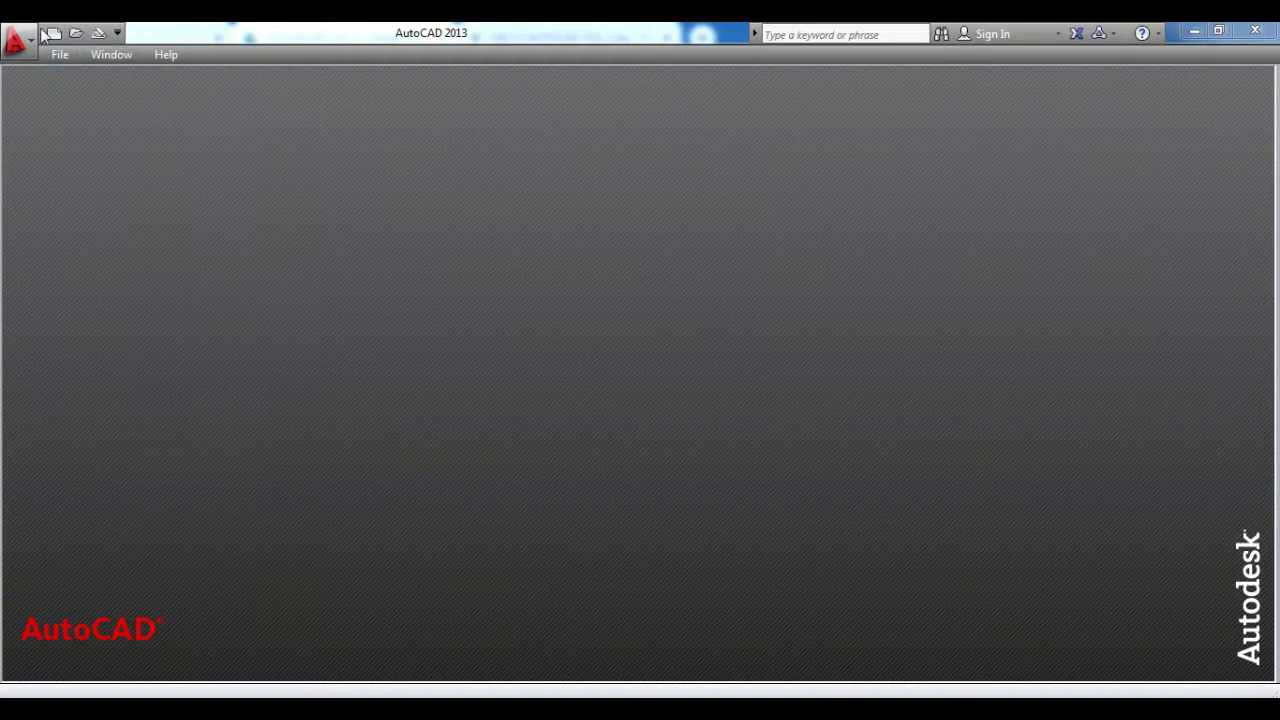
{"action": "left_click", "coordinate": [54, 35]}
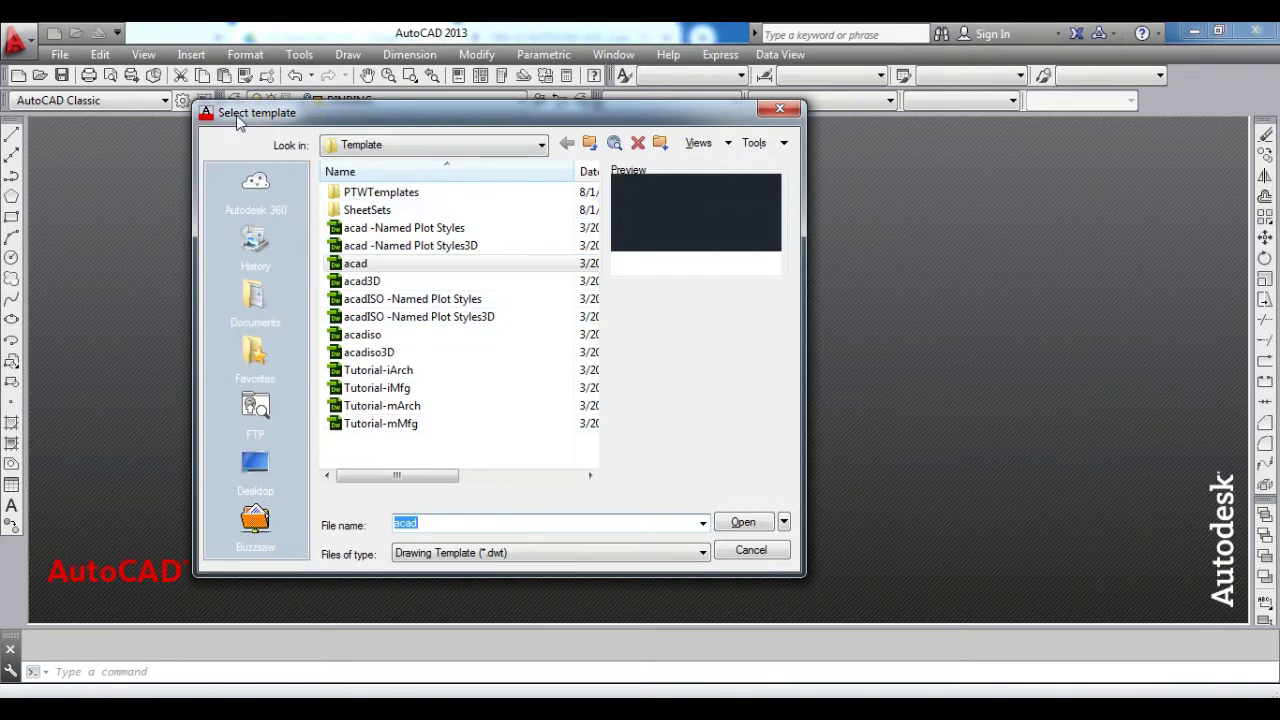
- Preview the acad Named Plot Styles and Tutorial templates in the template list
{"action": "left_click", "coordinate": [385, 228]}
{"action": "left_click", "coordinate": [385, 245]}
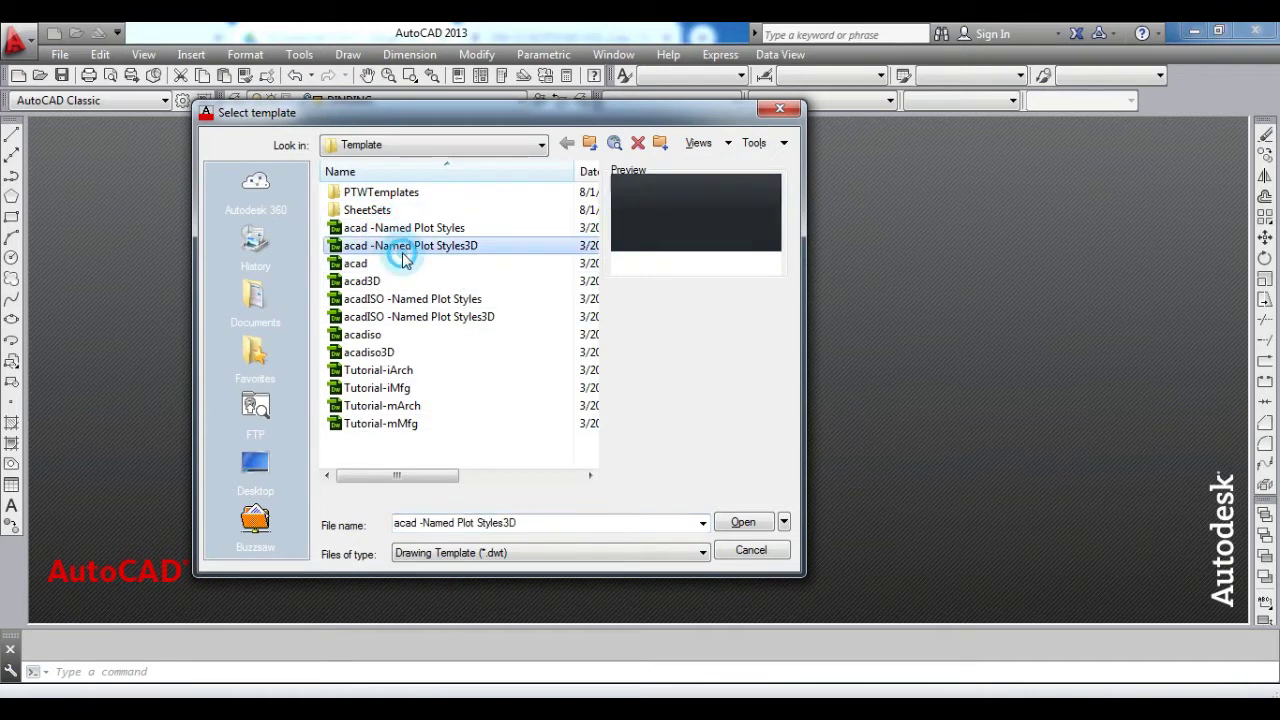
{"action": "left_click", "coordinate": [418, 424]}
{"action": "left_click", "coordinate": [420, 405]}
{"action": "left_click", "coordinate": [410, 388]}
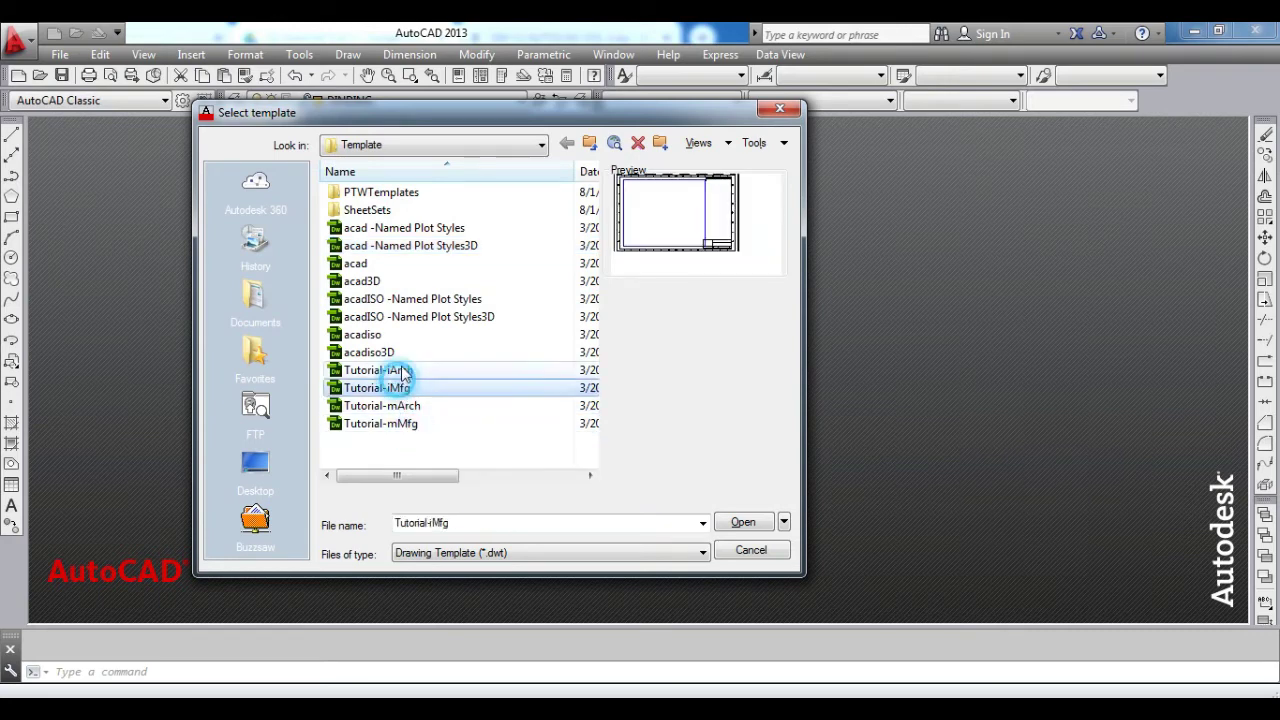
{"action": "left_click", "coordinate": [407, 370]}
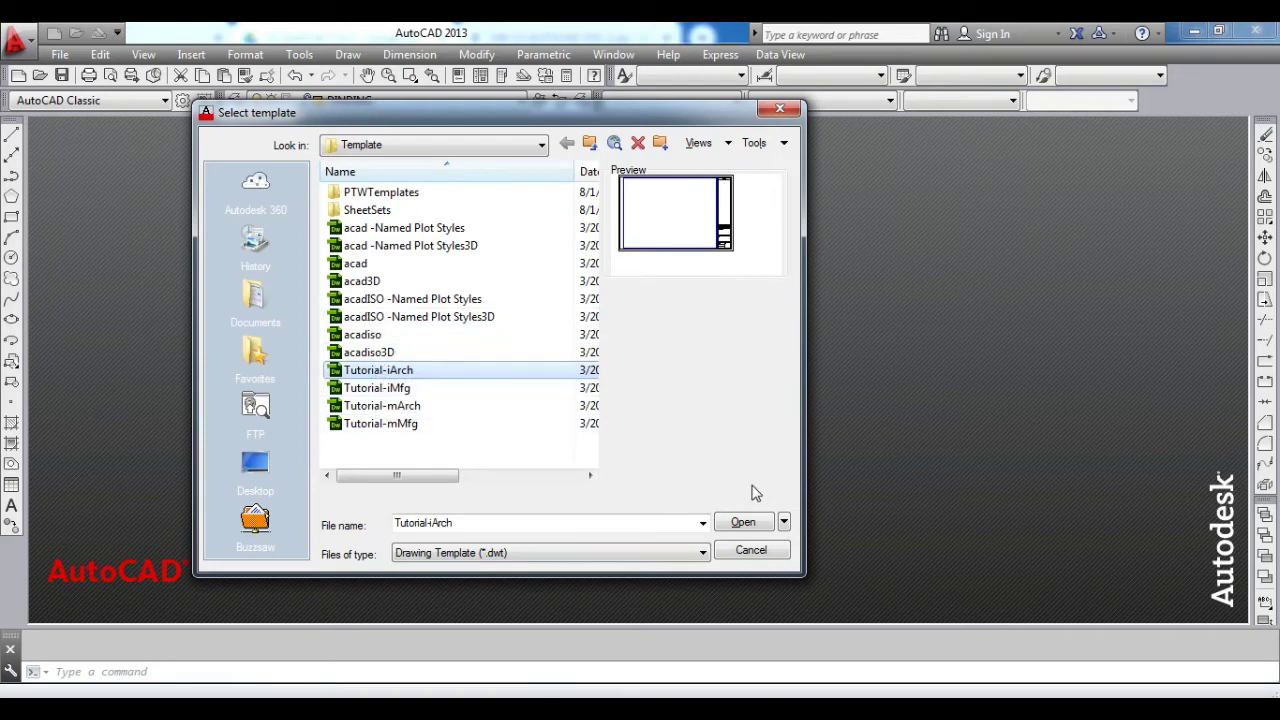
- Look at acad and acad3D, then choose Open with no Template - Metric
{"action": "left_click", "coordinate": [359, 263]}
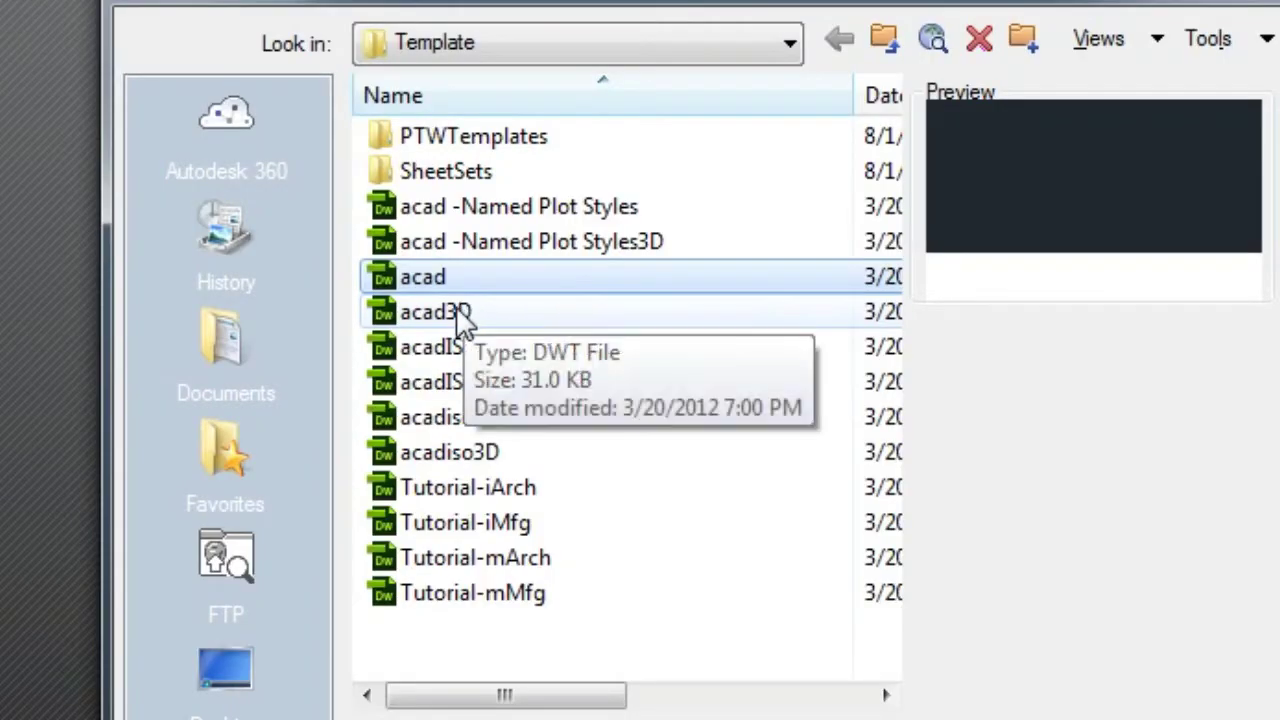
{"action": "left_click", "coordinate": [458, 320]}
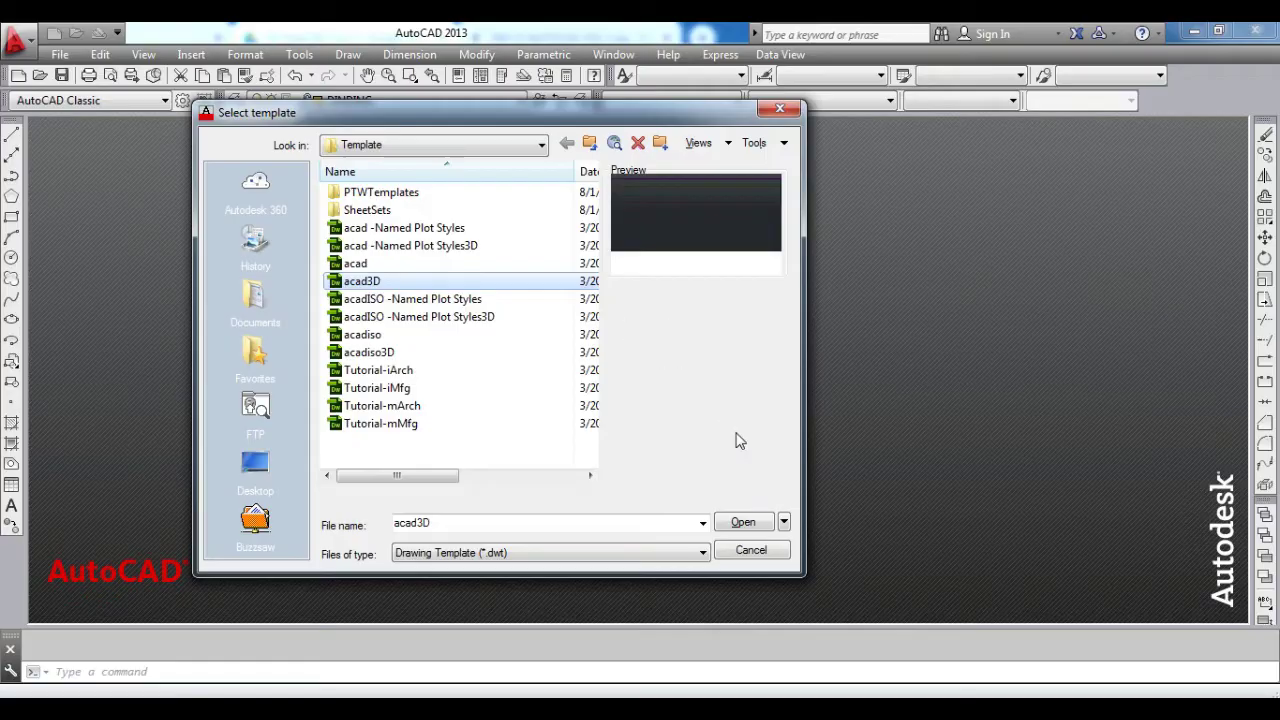
{"action": "left_click", "coordinate": [787, 527]}
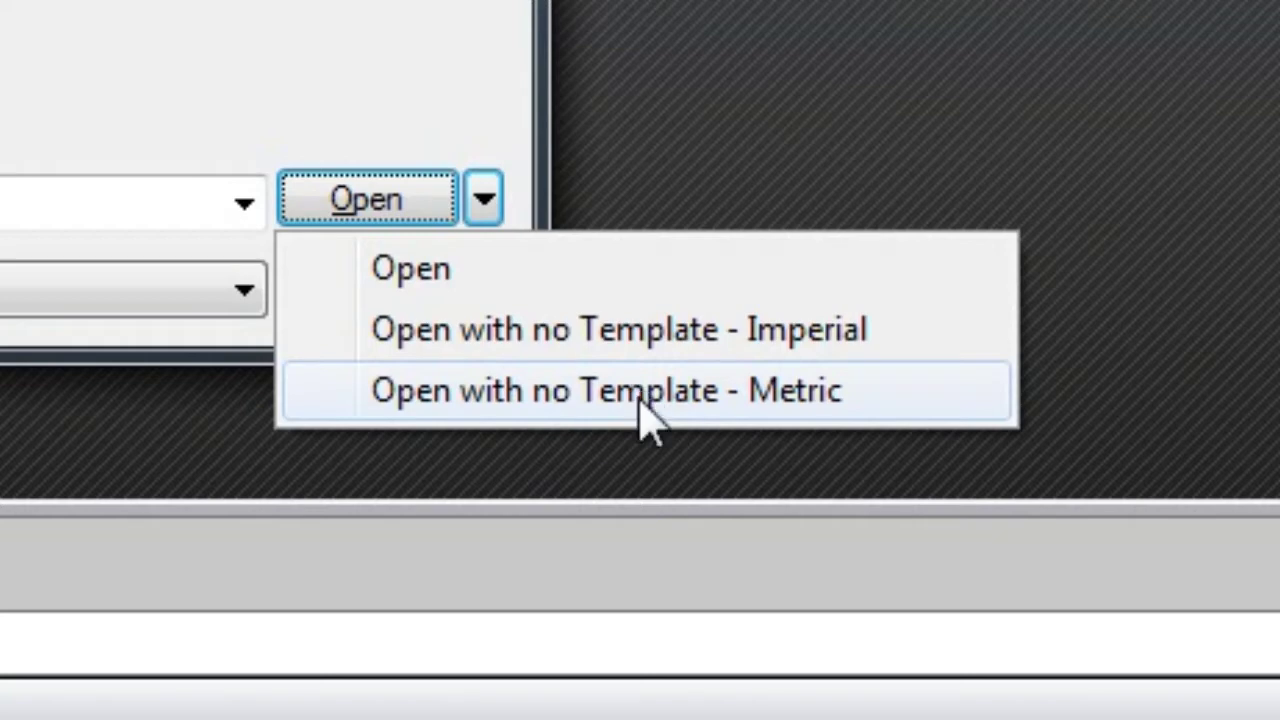
{"action": "left_click", "coordinate": [636, 406]}
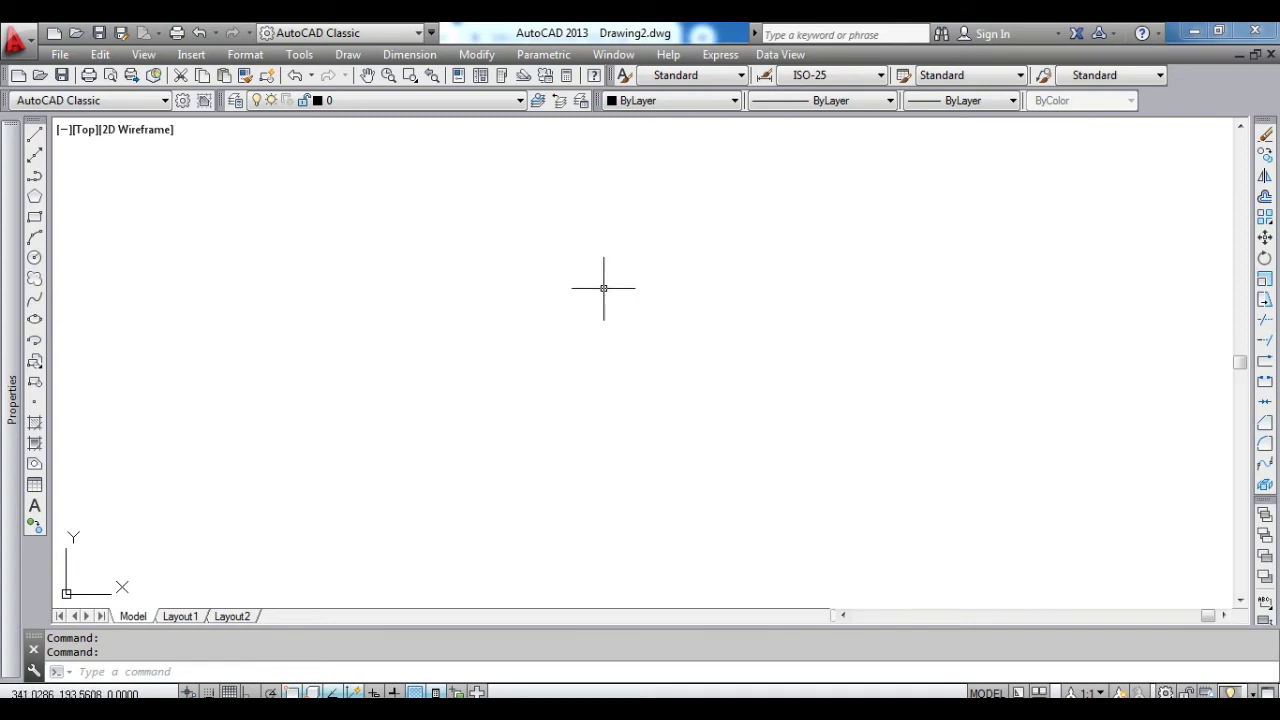
- Open the Options dialog with the OP command
{"action": "type", "text": "o"}
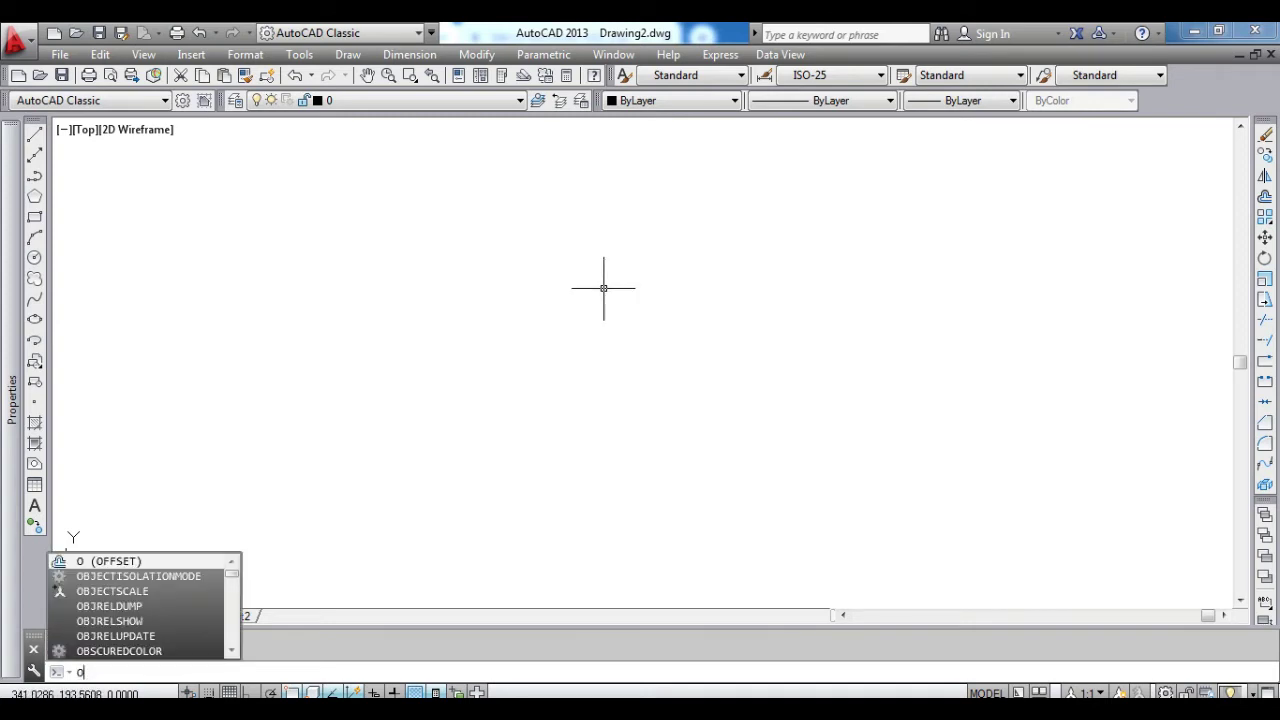
{"action": "type", "text": "p"}
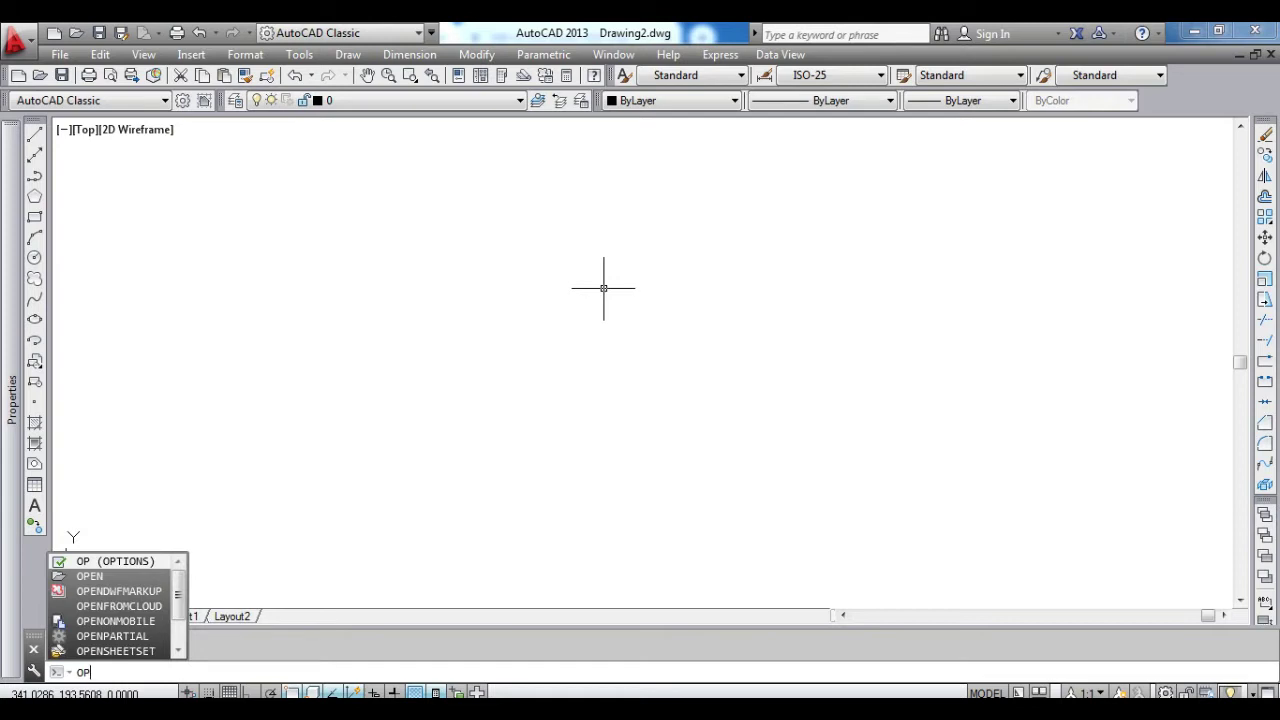
{"action": "key", "text": "Return"}
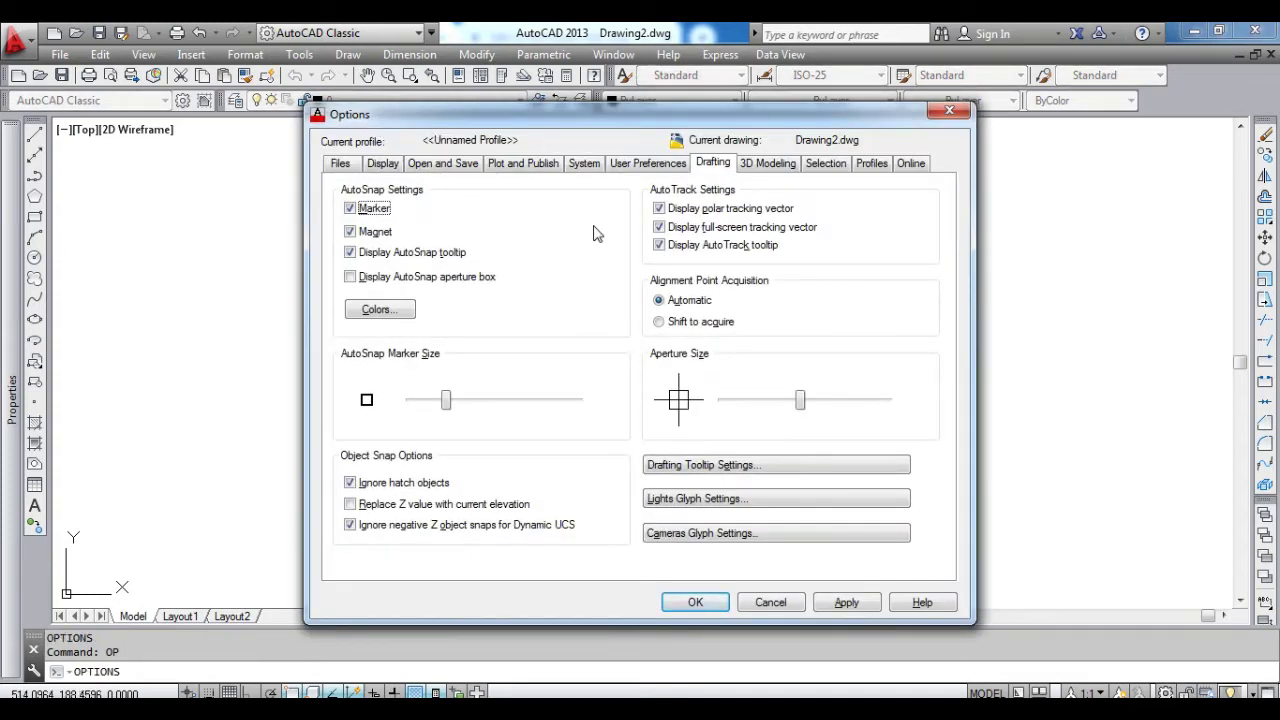
- Keep the Light colour scheme and set the 2D model space uniform background to Black
{"action": "left_click", "coordinate": [395, 173]}
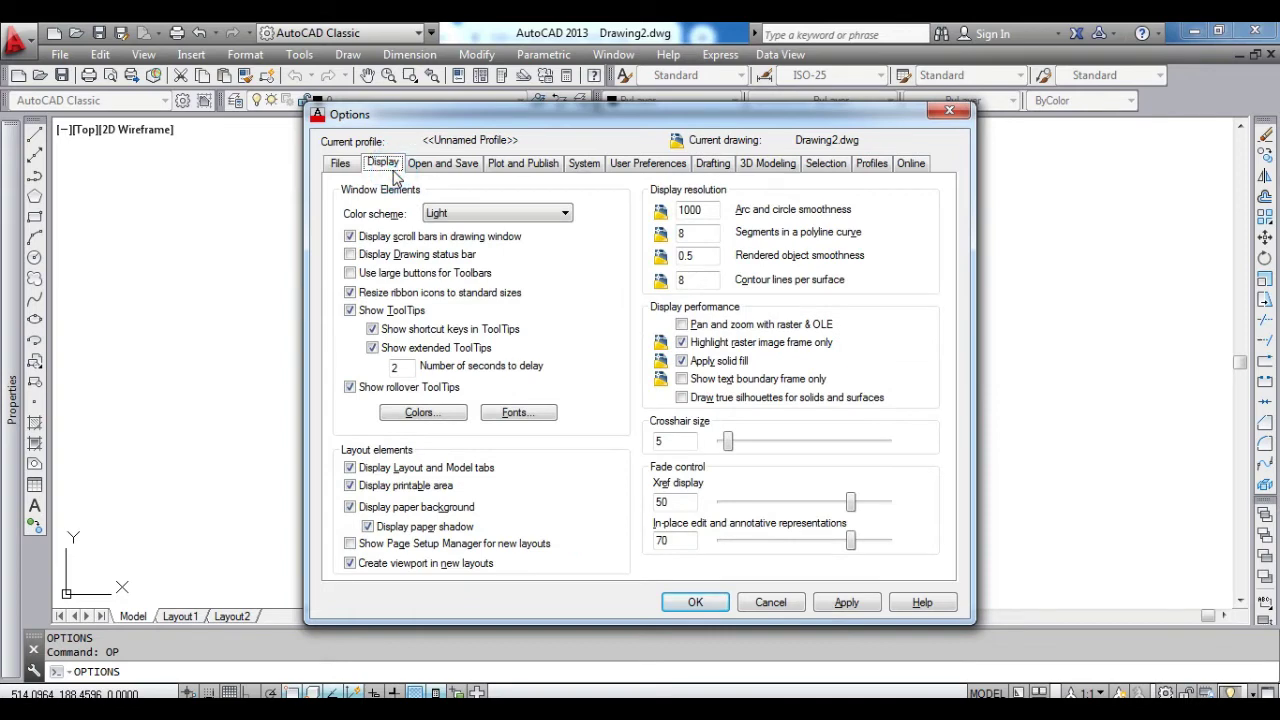
{"action": "left_click", "coordinate": [472, 216]}
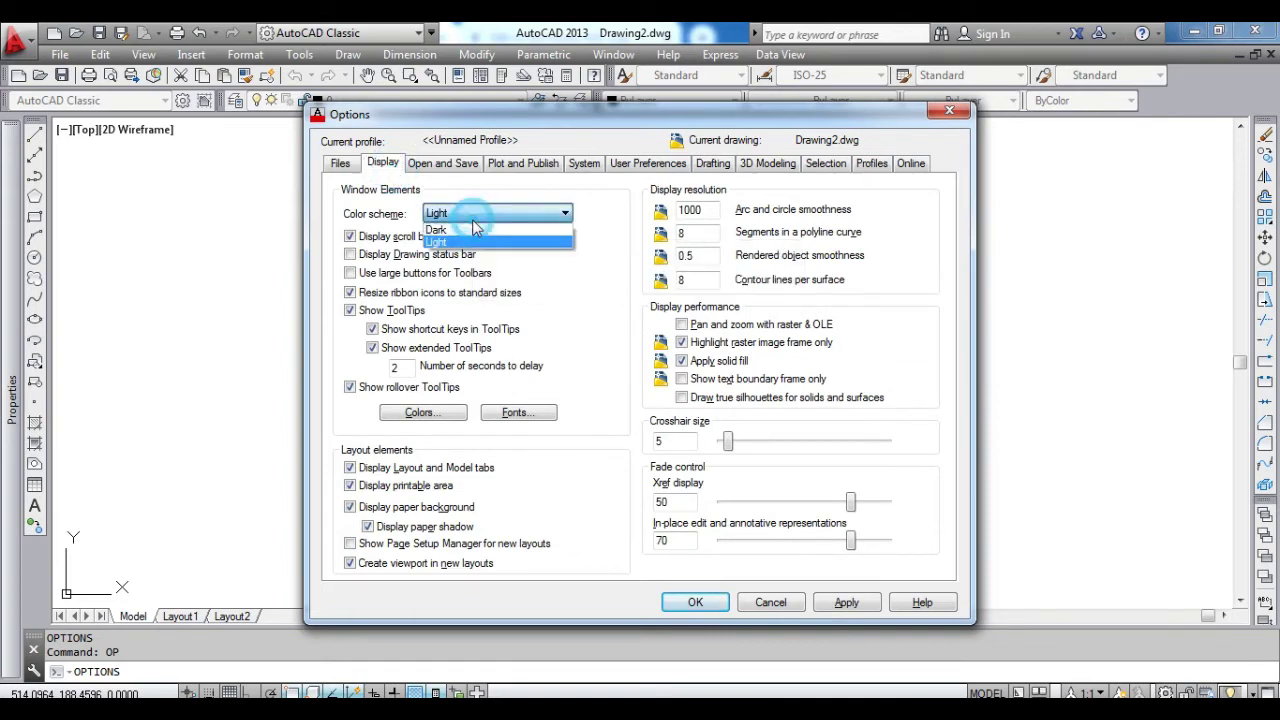
{"action": "left_click", "coordinate": [522, 246]}
{"action": "left_click", "coordinate": [426, 413]}
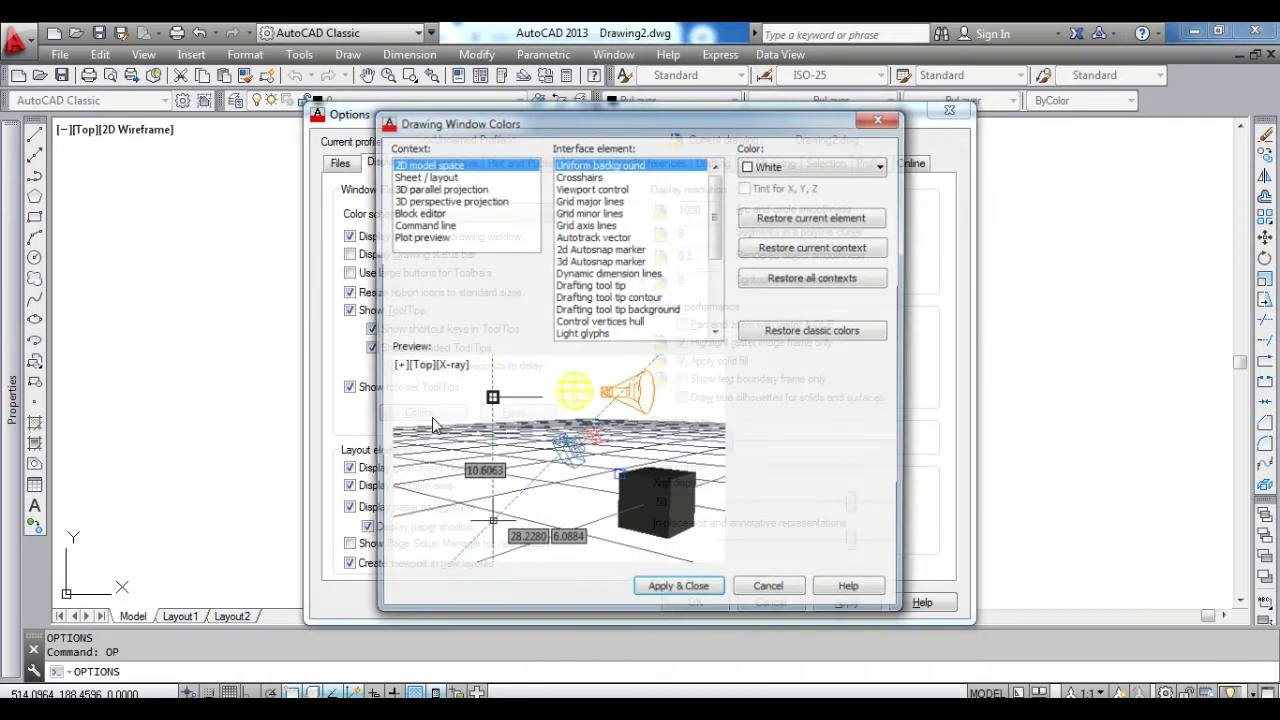
{"action": "left_click", "coordinate": [778, 172]}
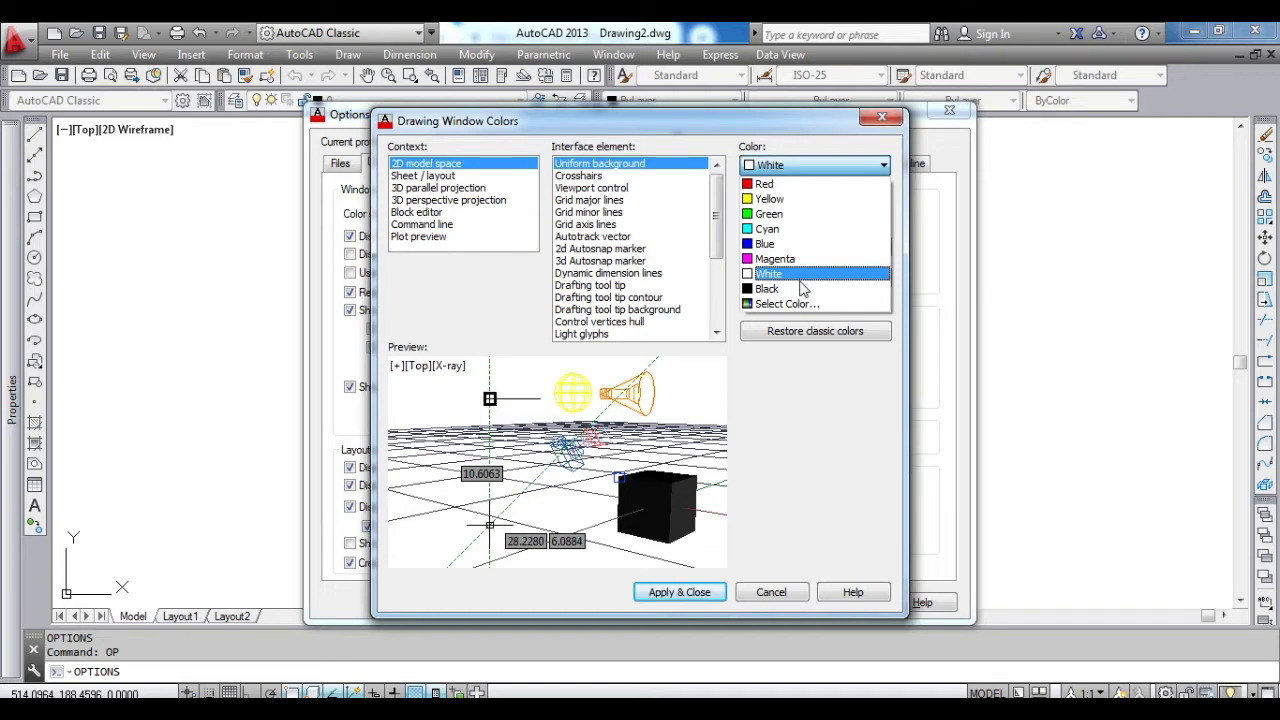
{"action": "left_click", "coordinate": [802, 290]}
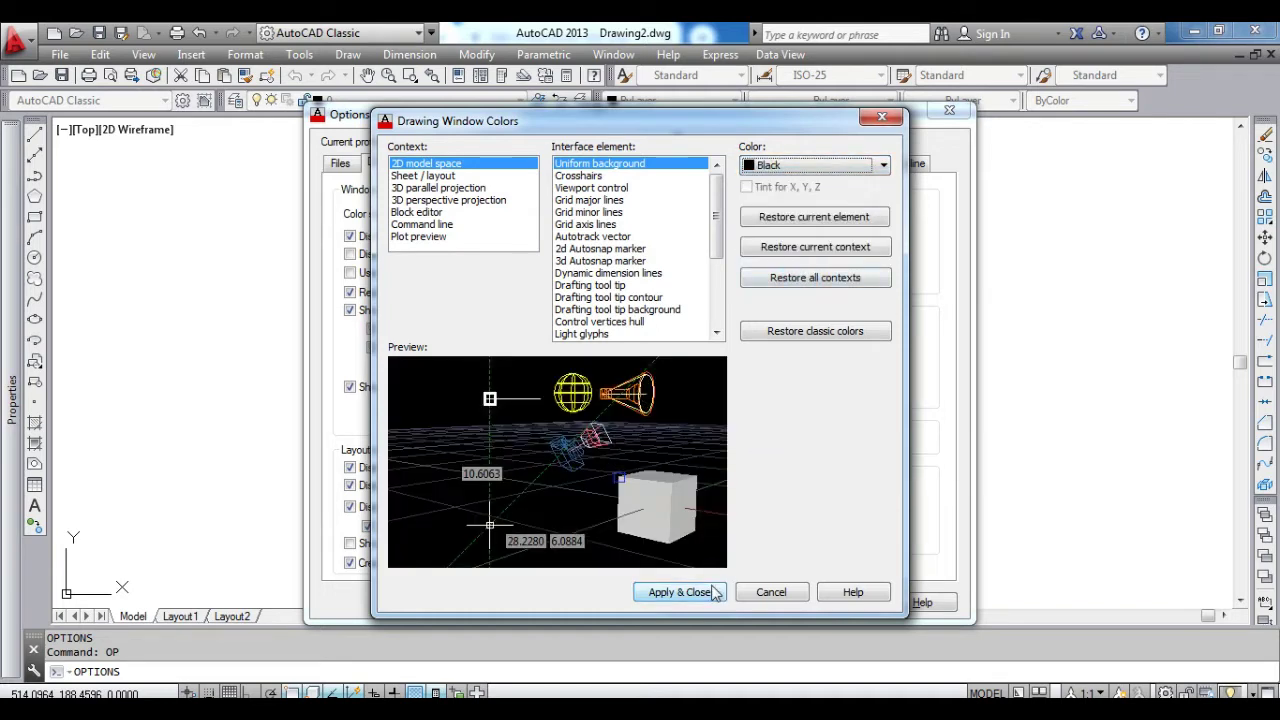
{"action": "left_click", "coordinate": [679, 592]}
{"action": "left_click", "coordinate": [840, 603]}
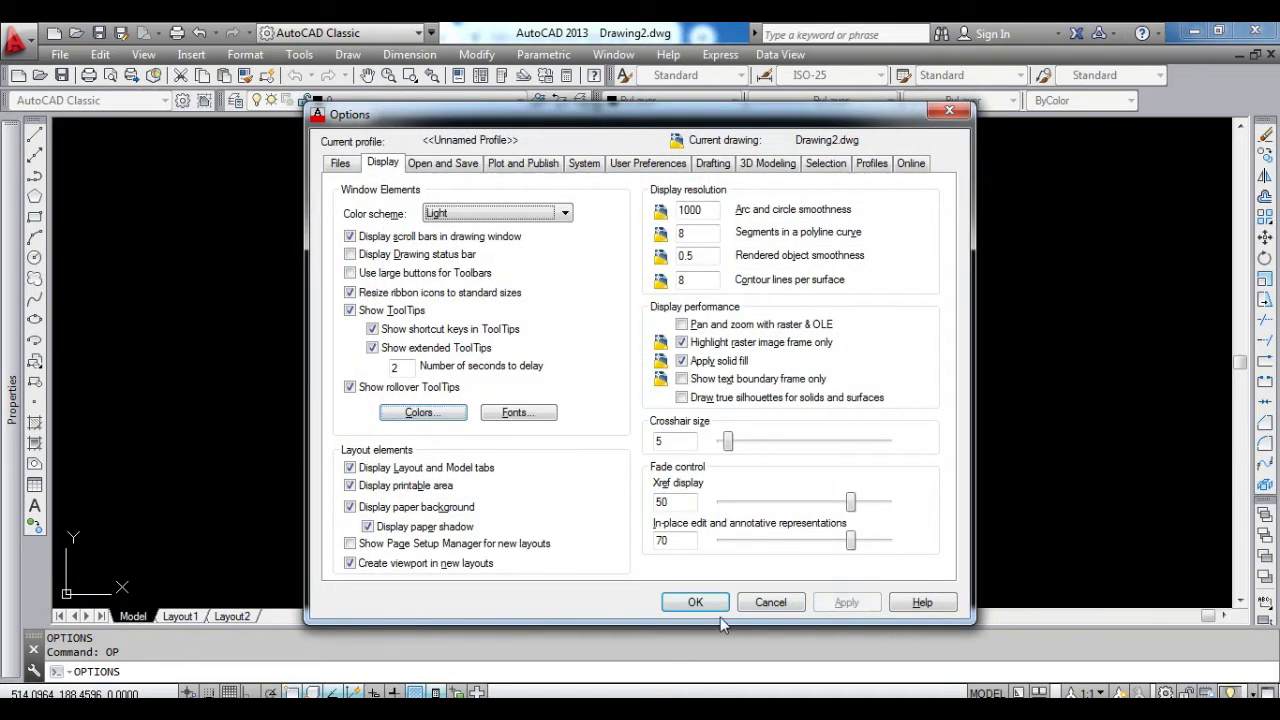
{"action": "left_click", "coordinate": [694, 602]}
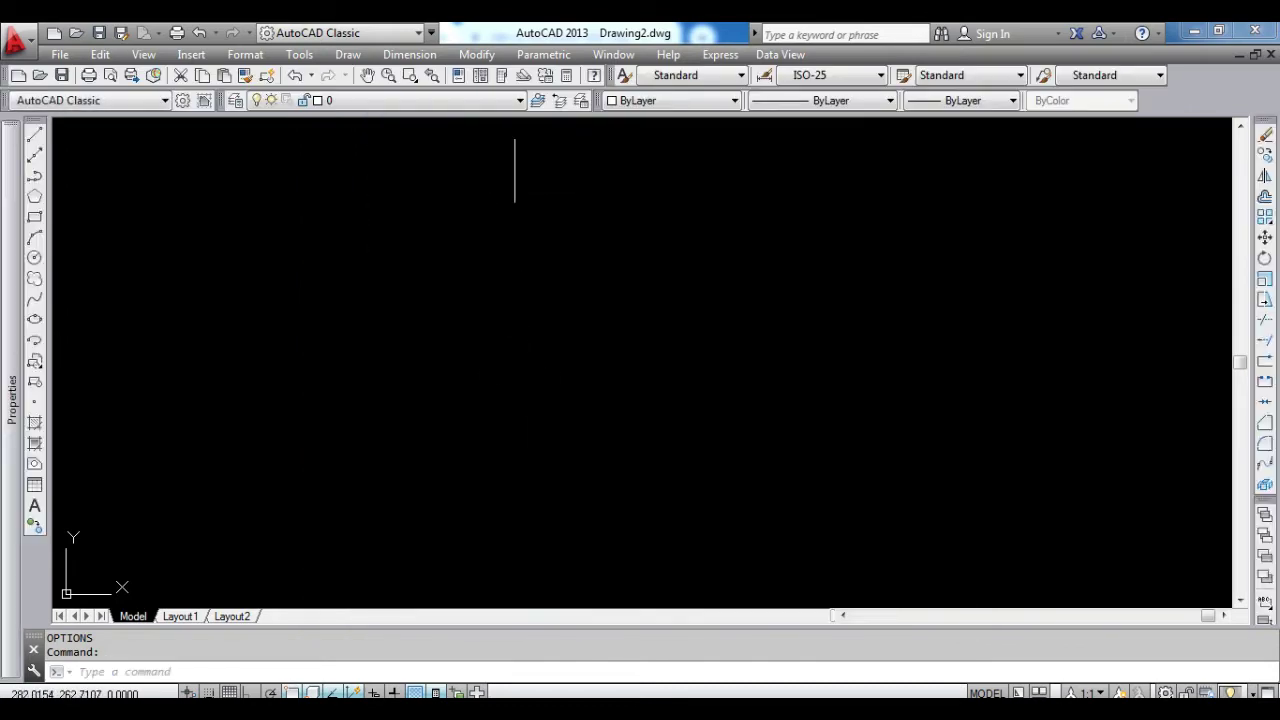
- Turn the grid on with F7, toggle it off and on, then reopen Options with OP
{"action": "key", "text": "F7"}
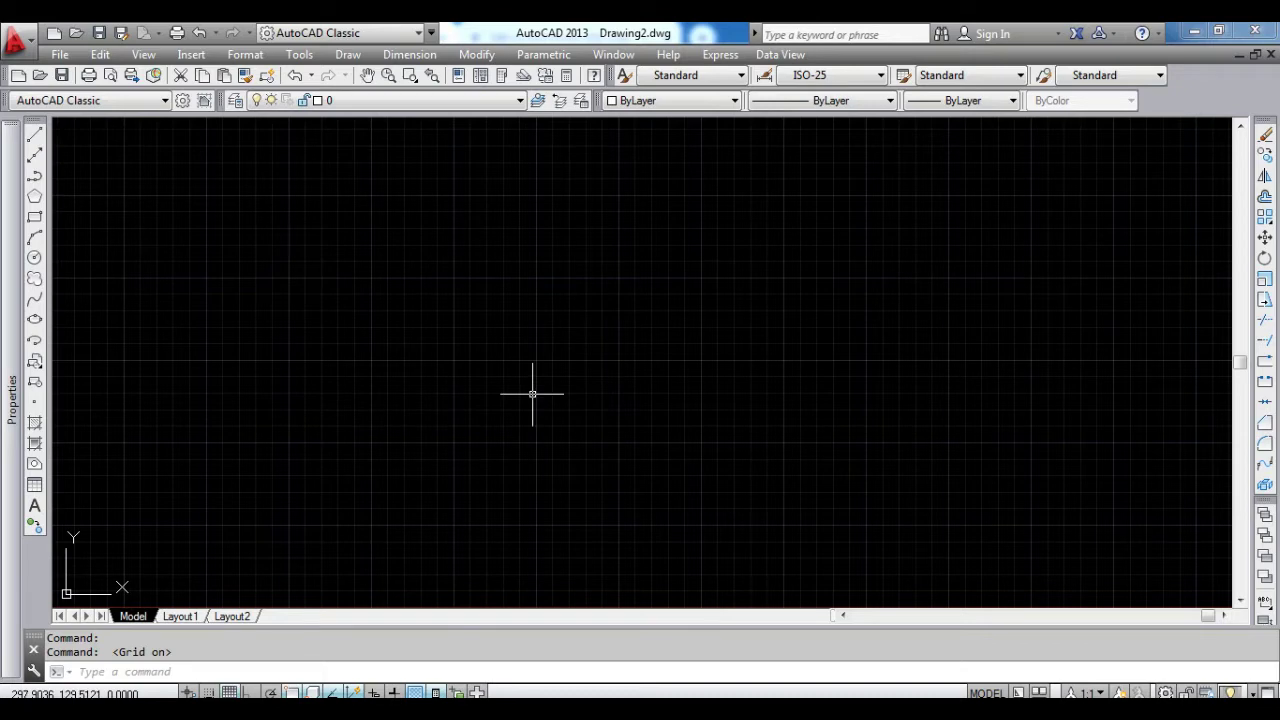
{"action": "key", "text": "ctrl+g"}
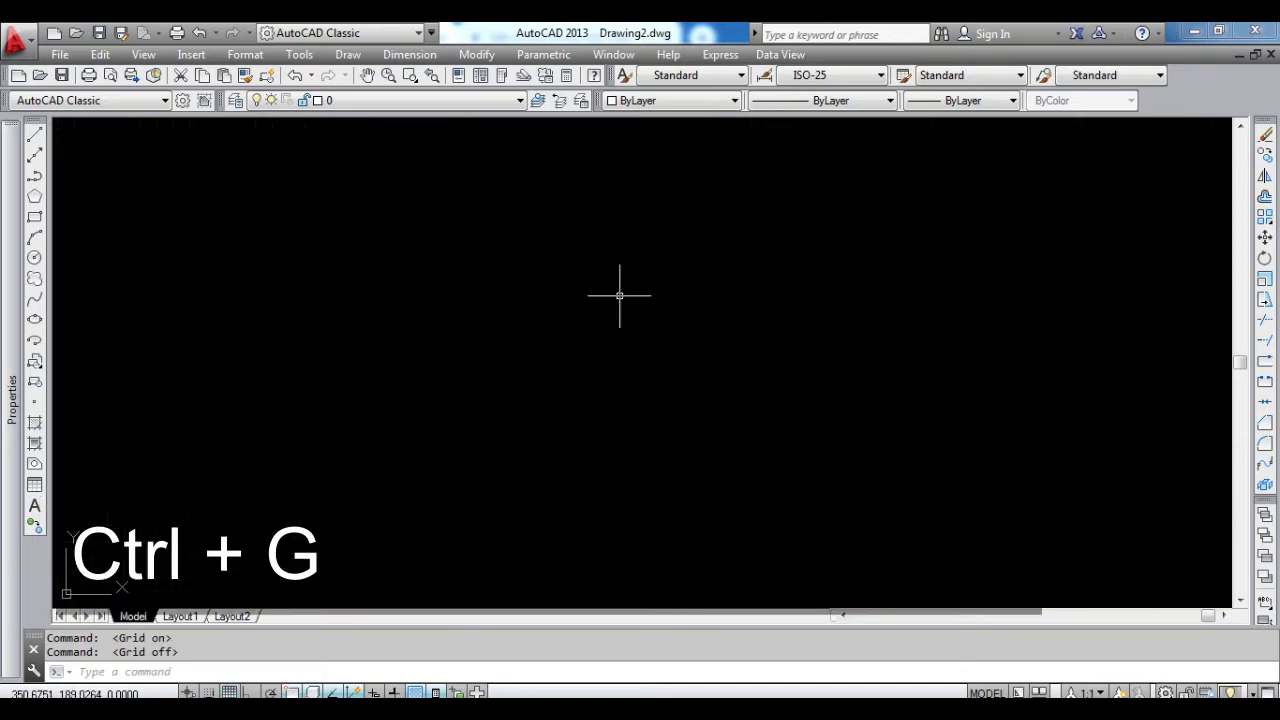
{"action": "key", "text": "ctrl+g"}
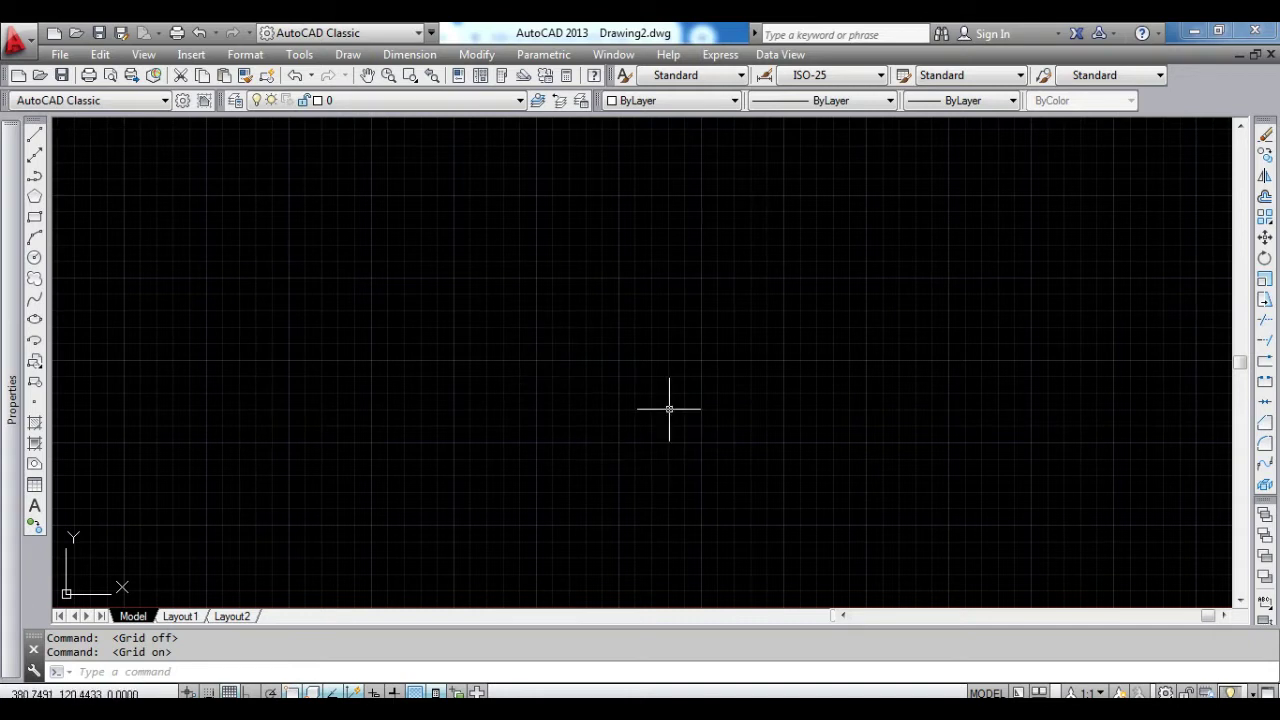
{"action": "type", "text": "op"}
{"action": "key", "text": "Return"}
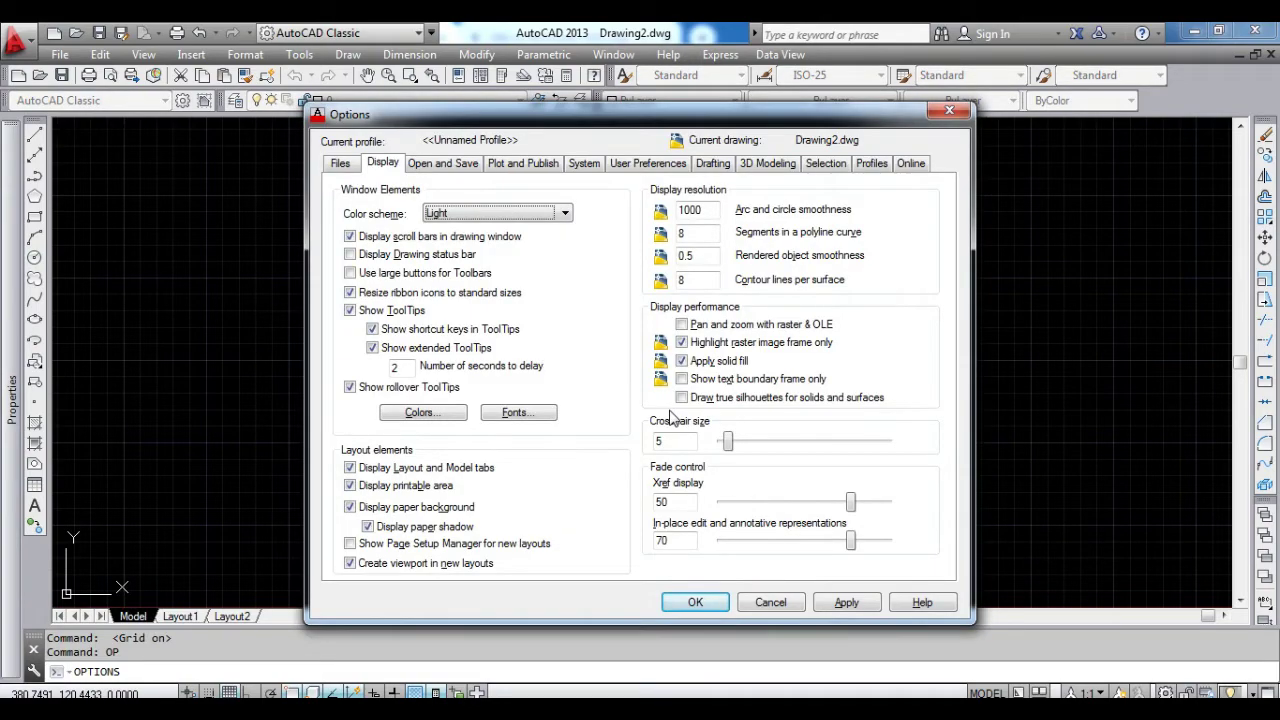
- Change the 2D model space uniform background colour back to White and apply it
{"action": "left_click", "coordinate": [430, 413]}
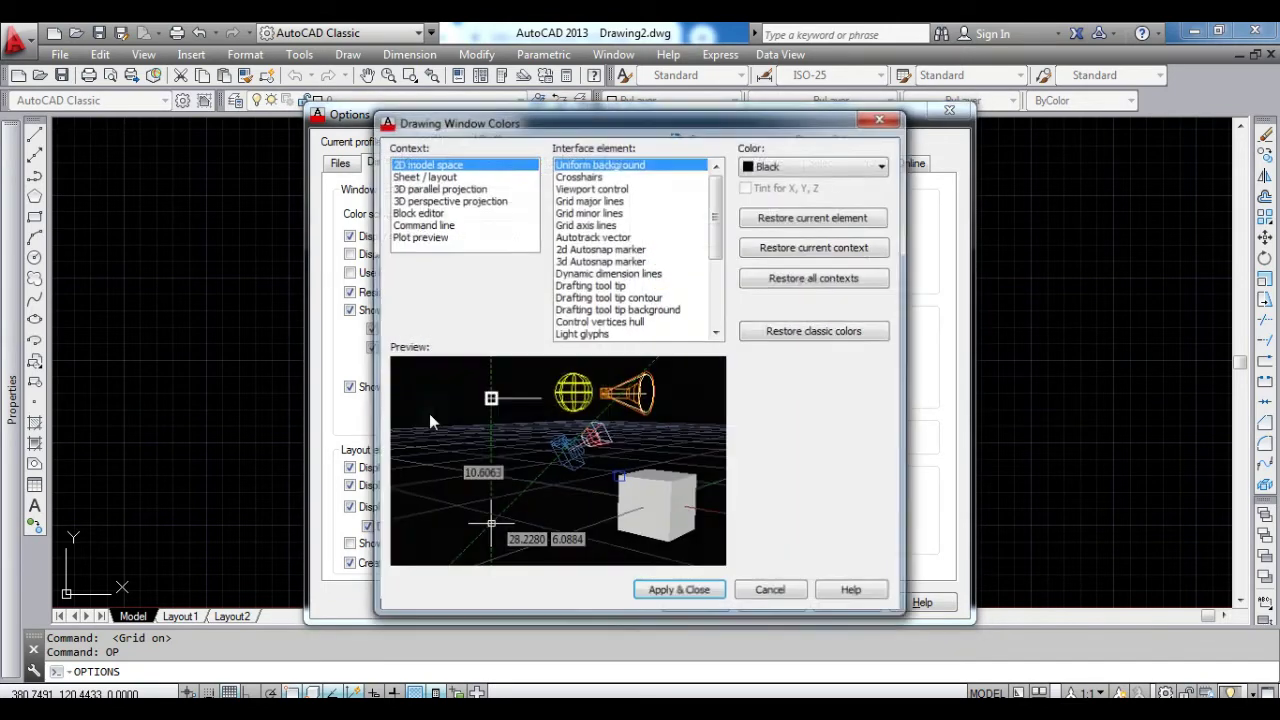
{"action": "left_click", "coordinate": [781, 167]}
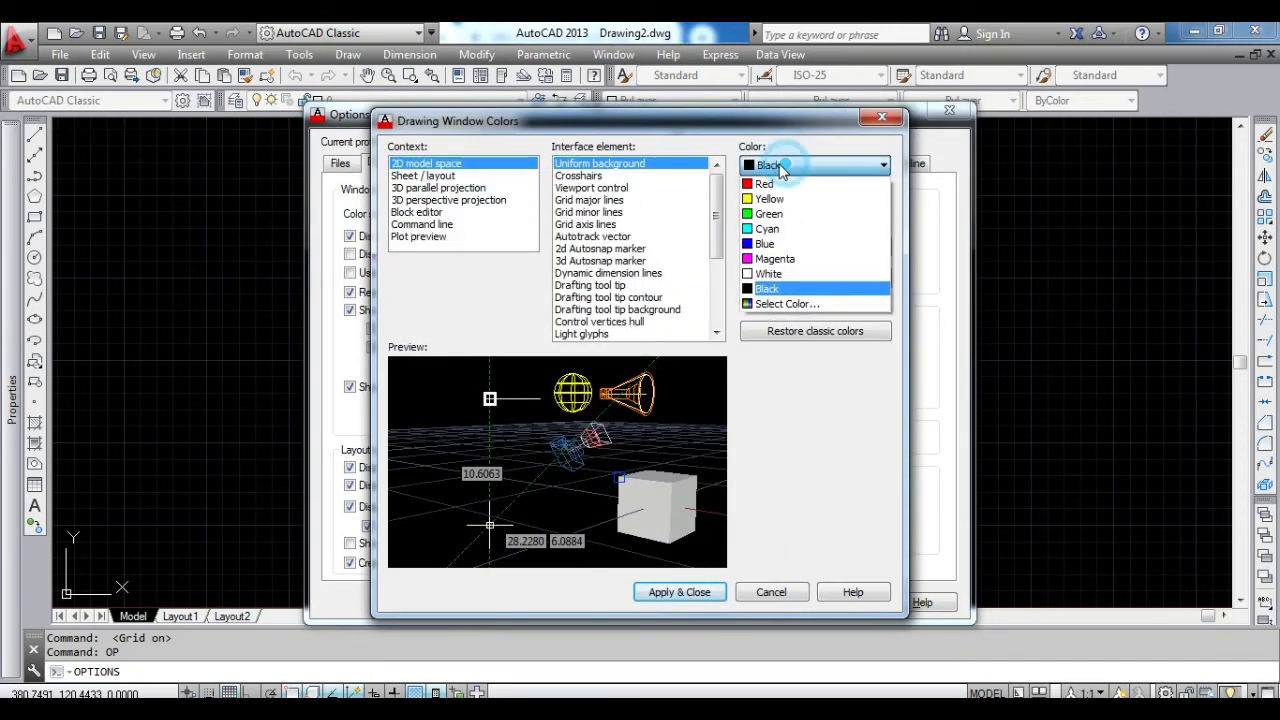
{"action": "left_click", "coordinate": [800, 274]}
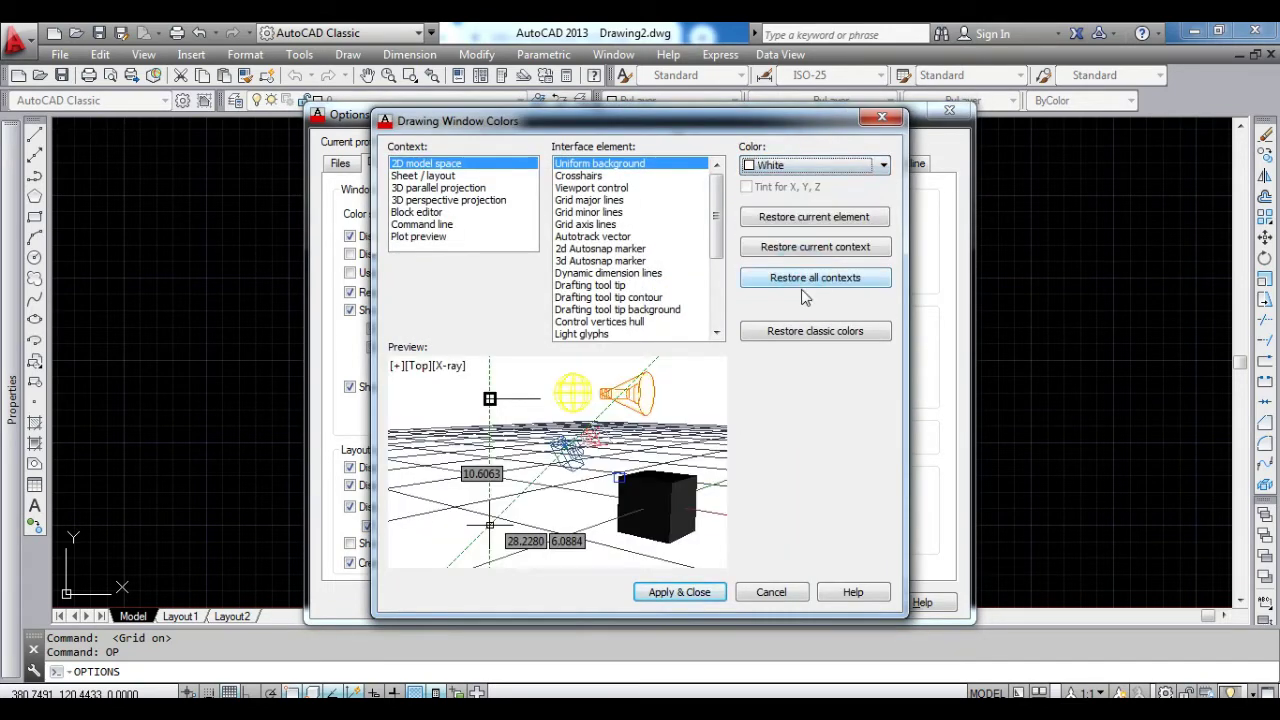
{"action": "left_click", "coordinate": [716, 592]}
{"action": "left_click", "coordinate": [846, 601]}
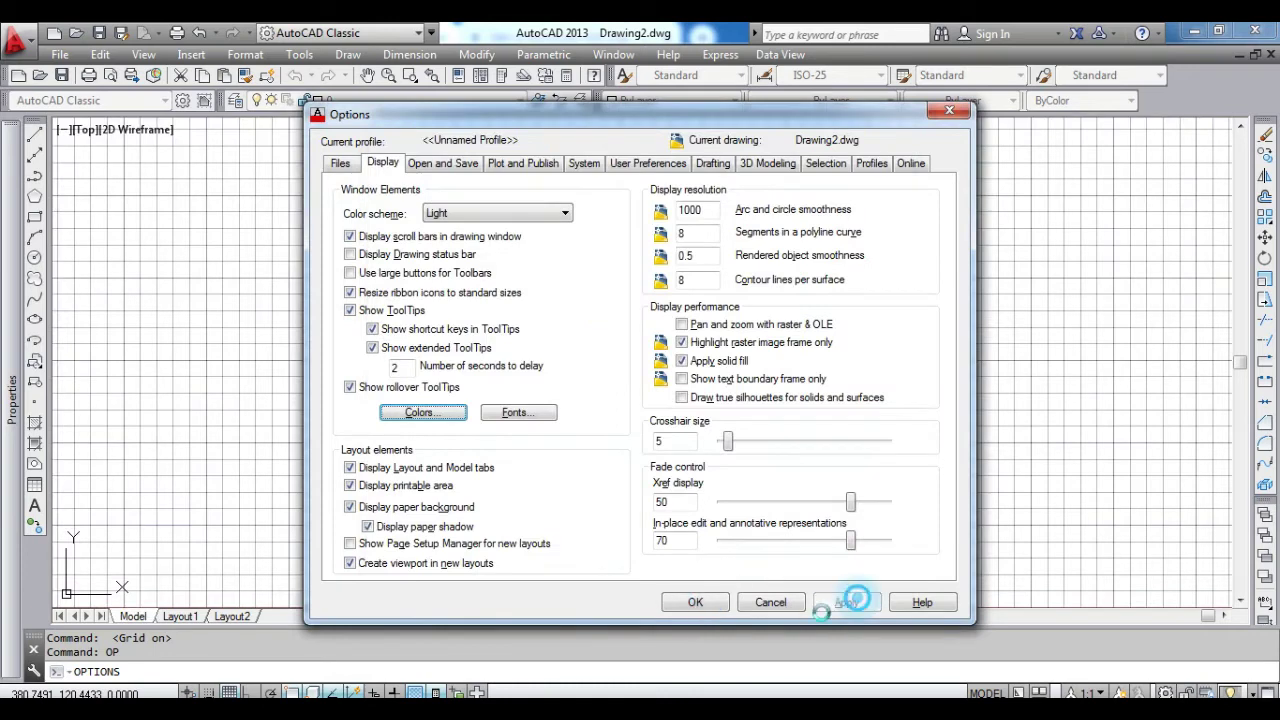
{"action": "left_click", "coordinate": [695, 602]}
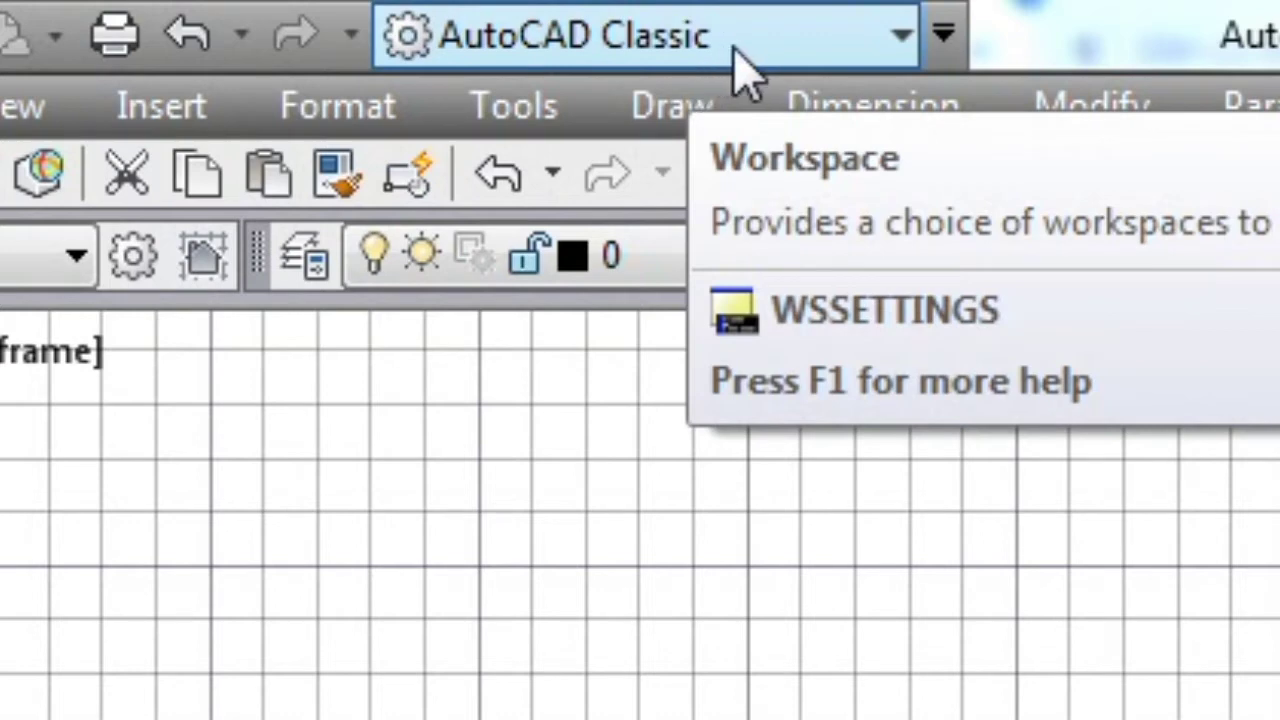
{"action": "left_click", "coordinate": [735, 42]}
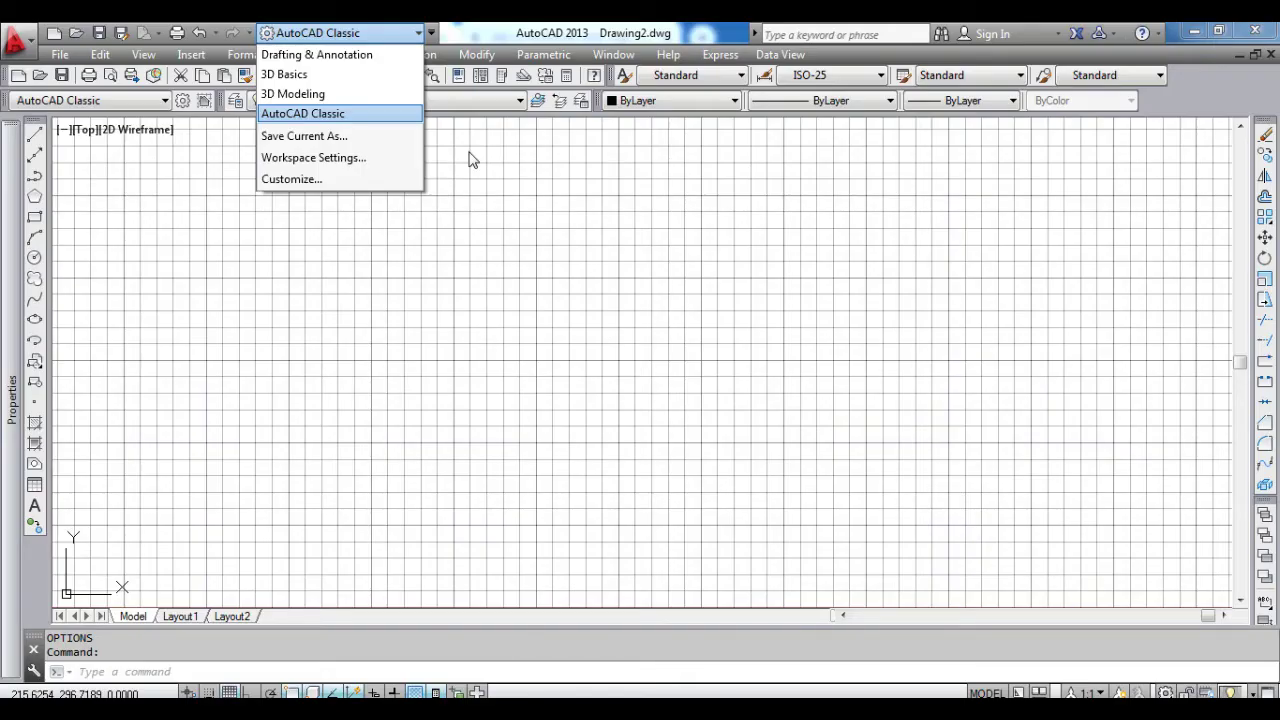
{"action": "left_click", "coordinate": [333, 418]}
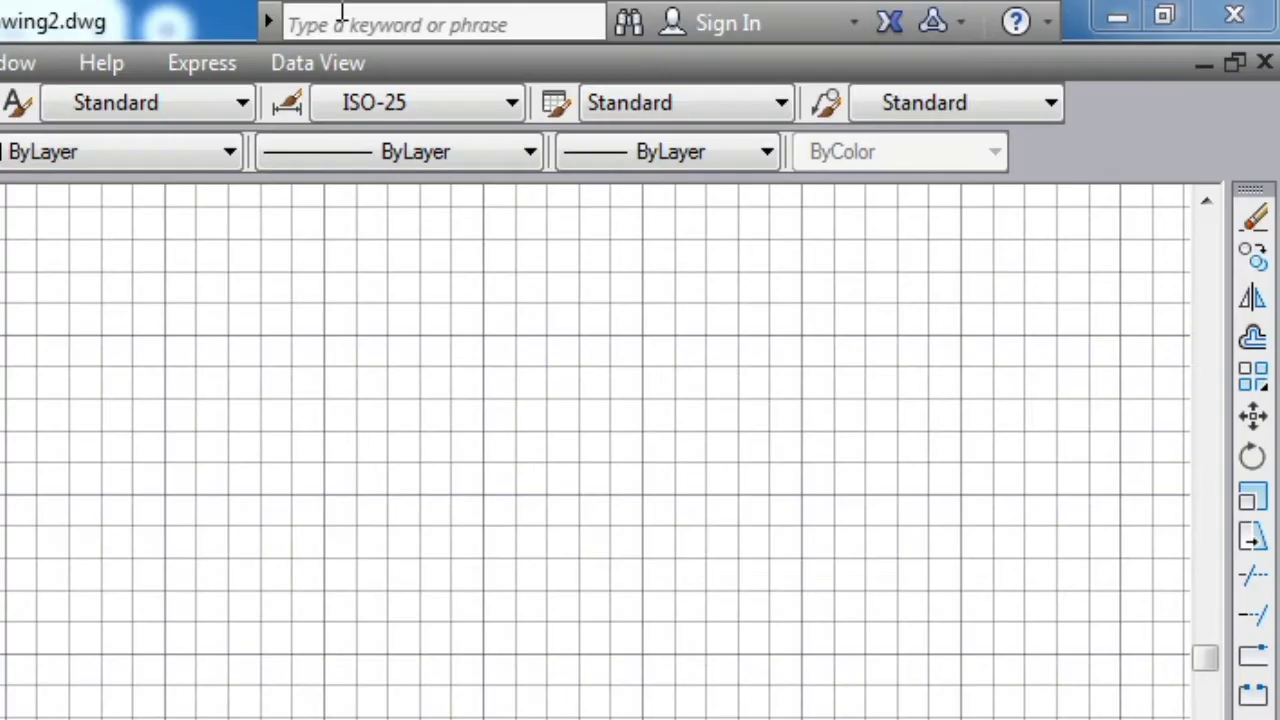
{"action": "left_click", "coordinate": [416, 27]}
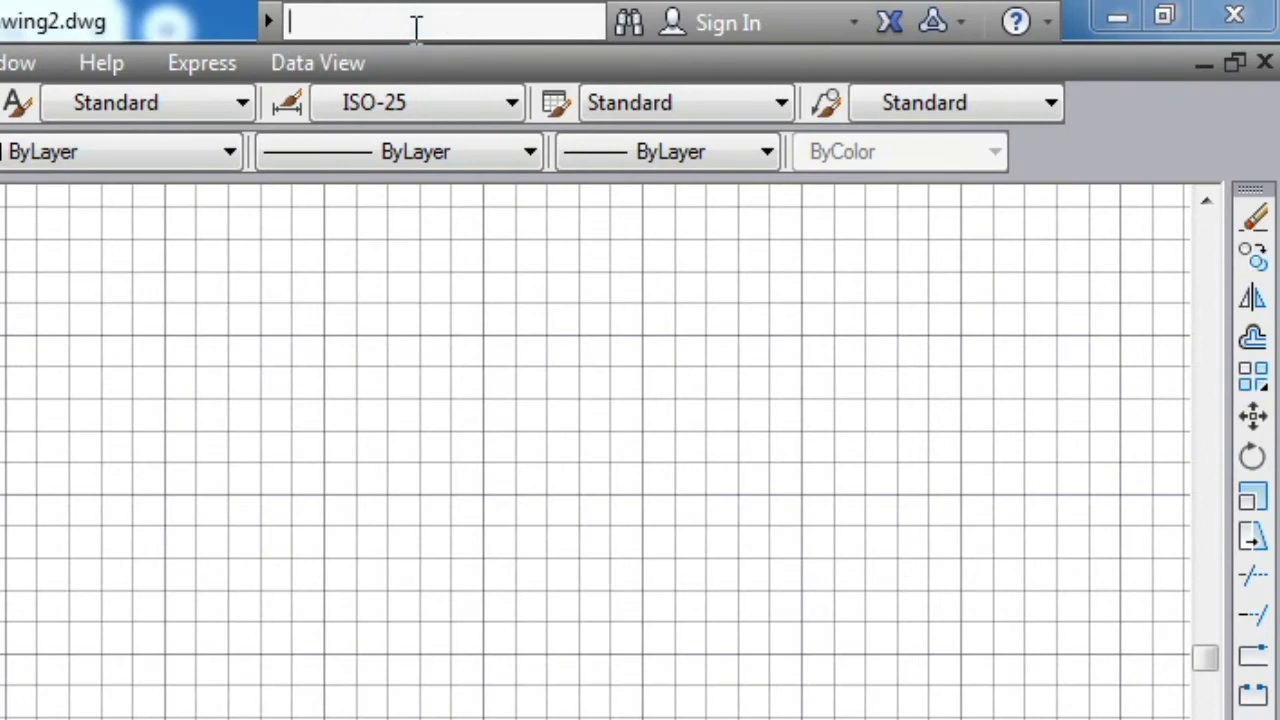
{"action": "type", "text": "LINE"}
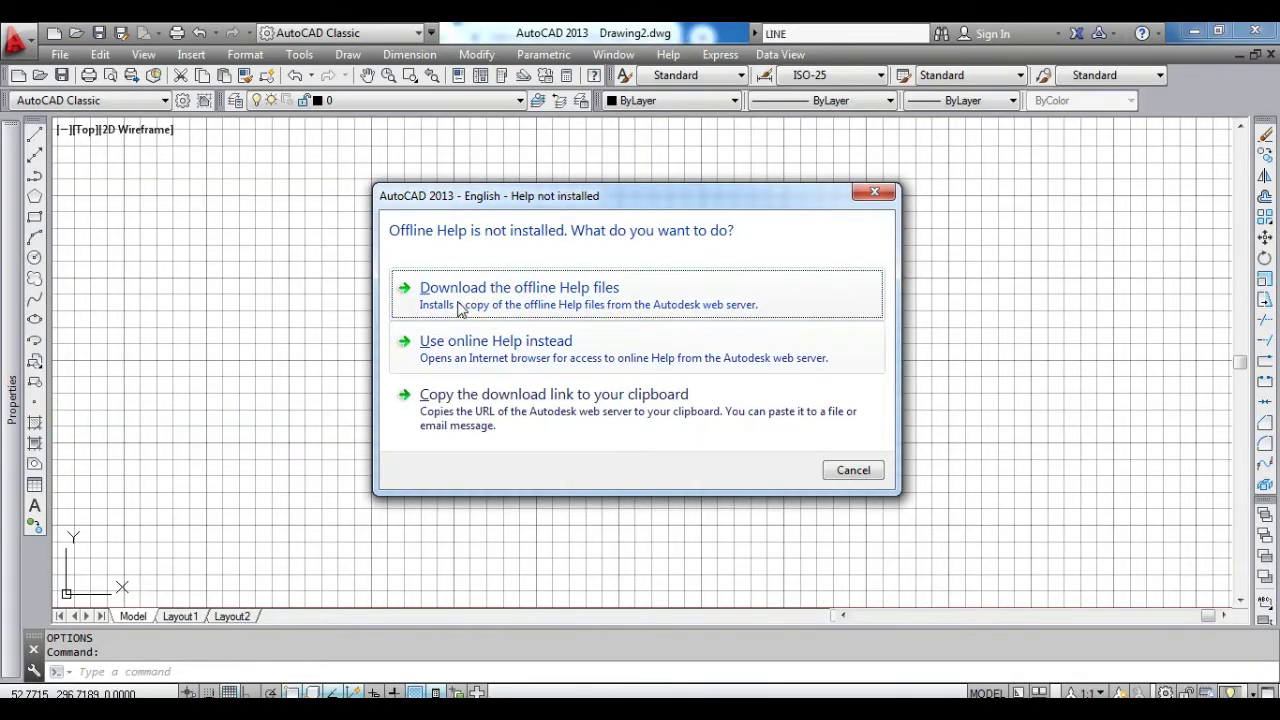
{"action": "left_click", "coordinate": [874, 191]}
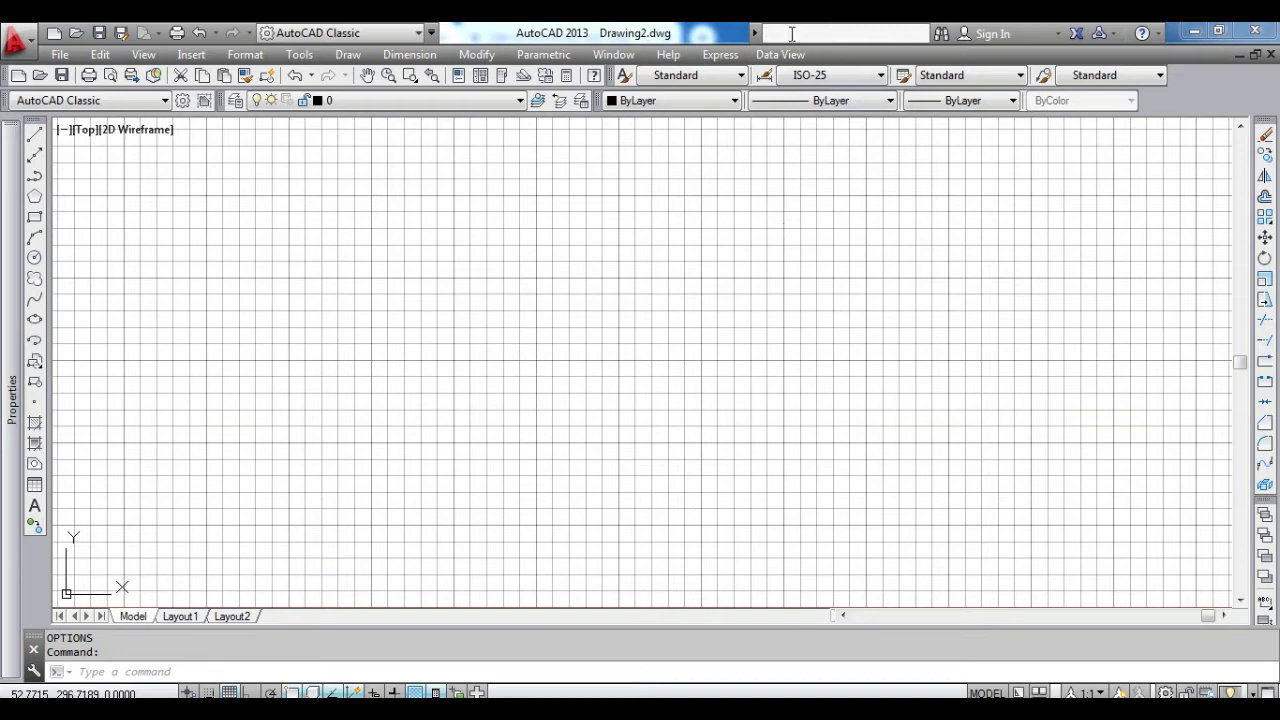
{"action": "key", "text": "F1"}
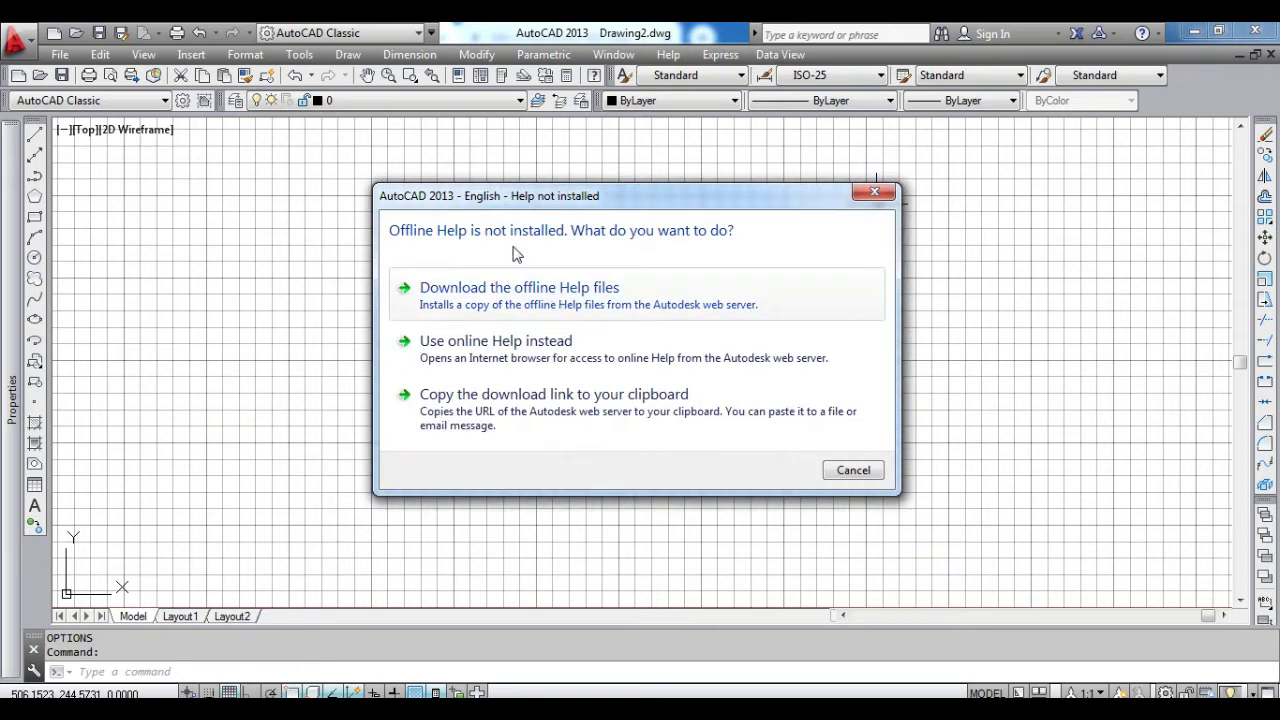
{"action": "left_click", "coordinate": [874, 191]}
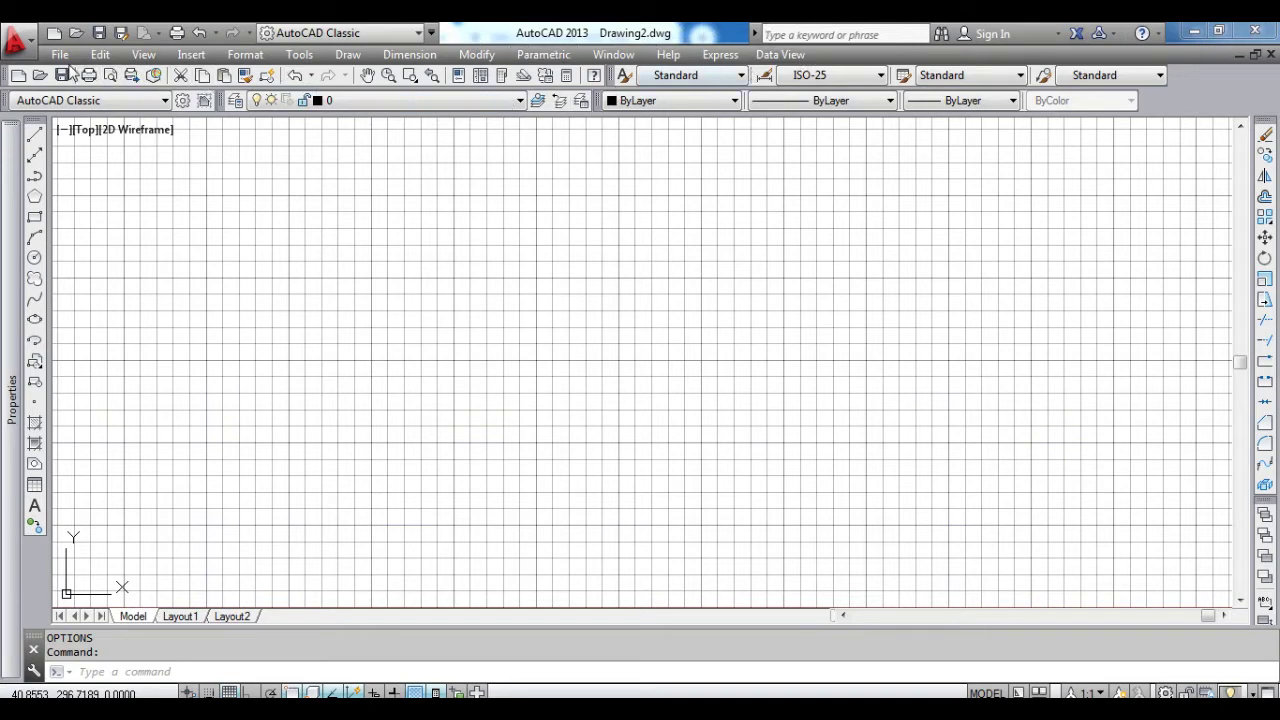
- Start a fresh drawing from the acad.dwt template
{"action": "key", "text": "ctrl+F4"}
{"action": "key", "text": "ctrl+n"}
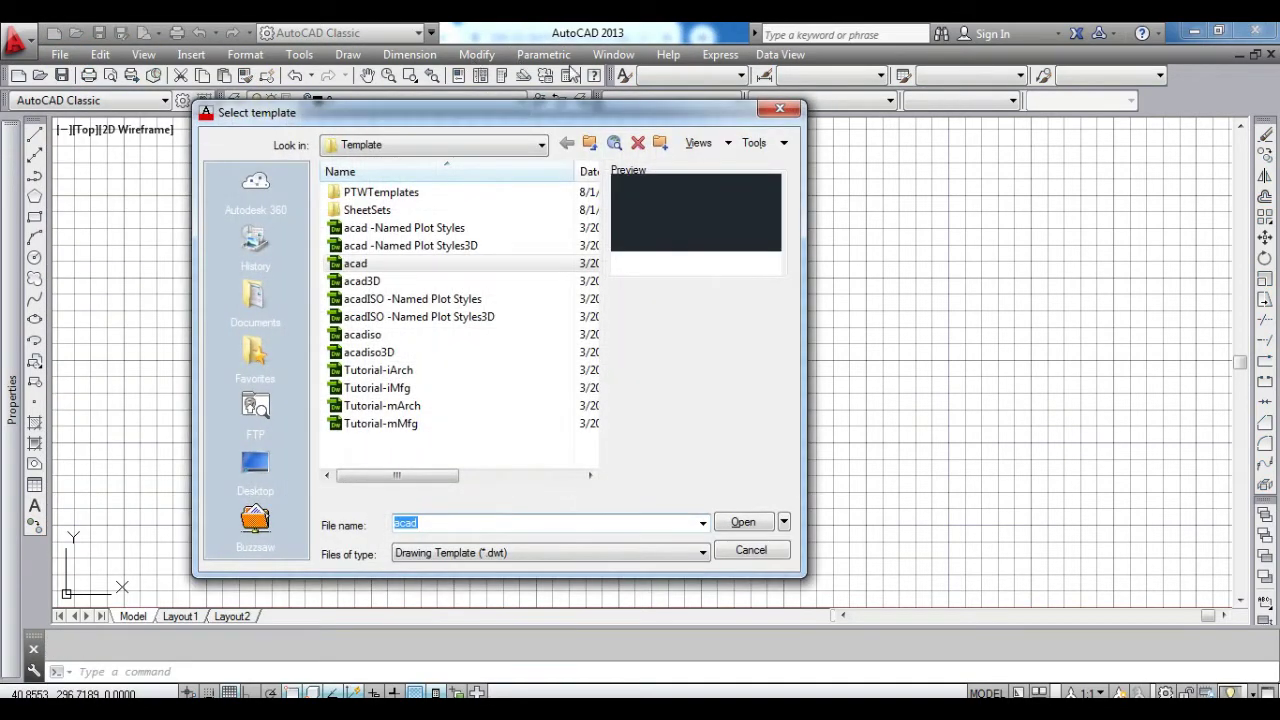
{"action": "key", "text": "Return"}
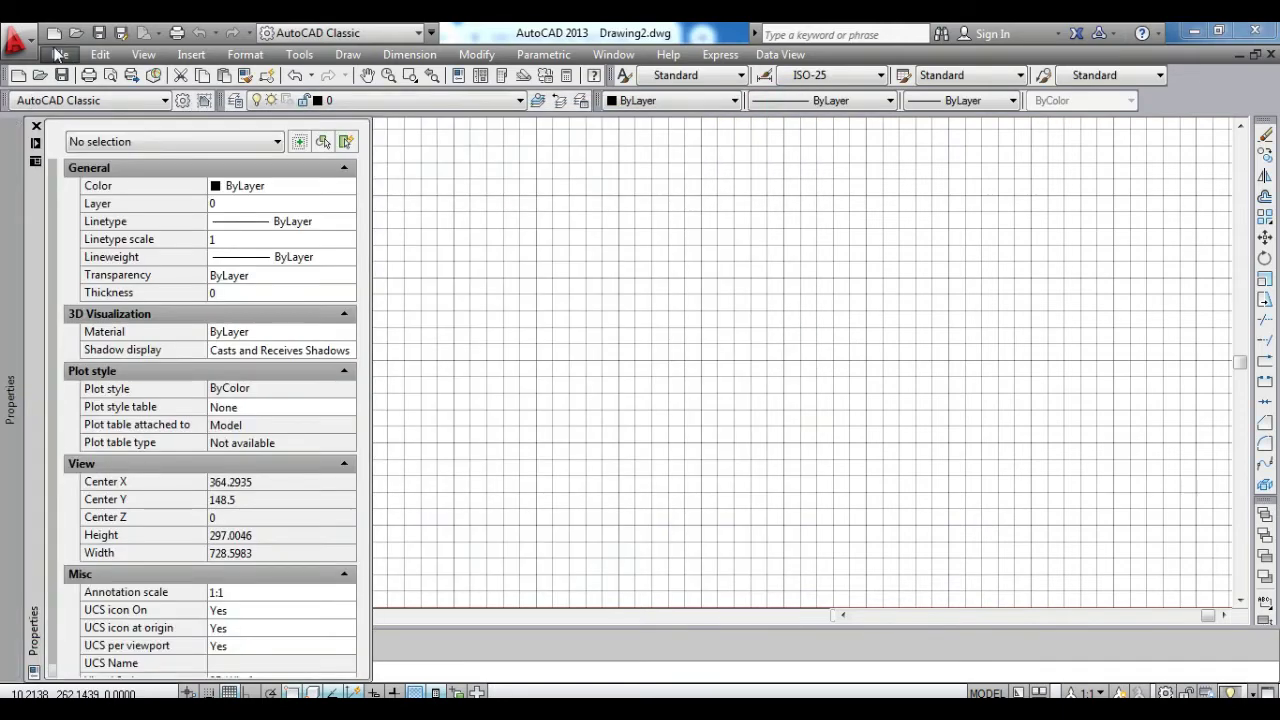
- Browse the commands in the File and Edit menus
{"action": "left_click", "coordinate": [62, 56]}
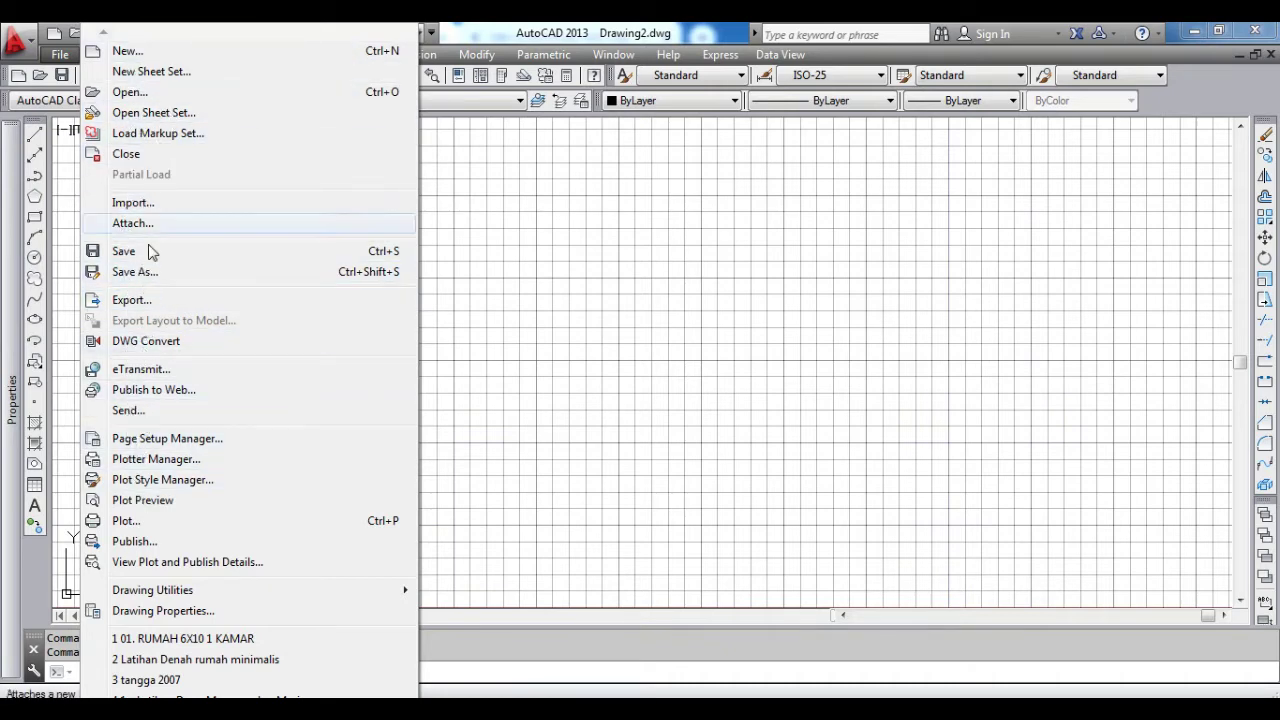
{"action": "left_click", "coordinate": [464, 187]}
{"action": "left_click", "coordinate": [100, 54]}
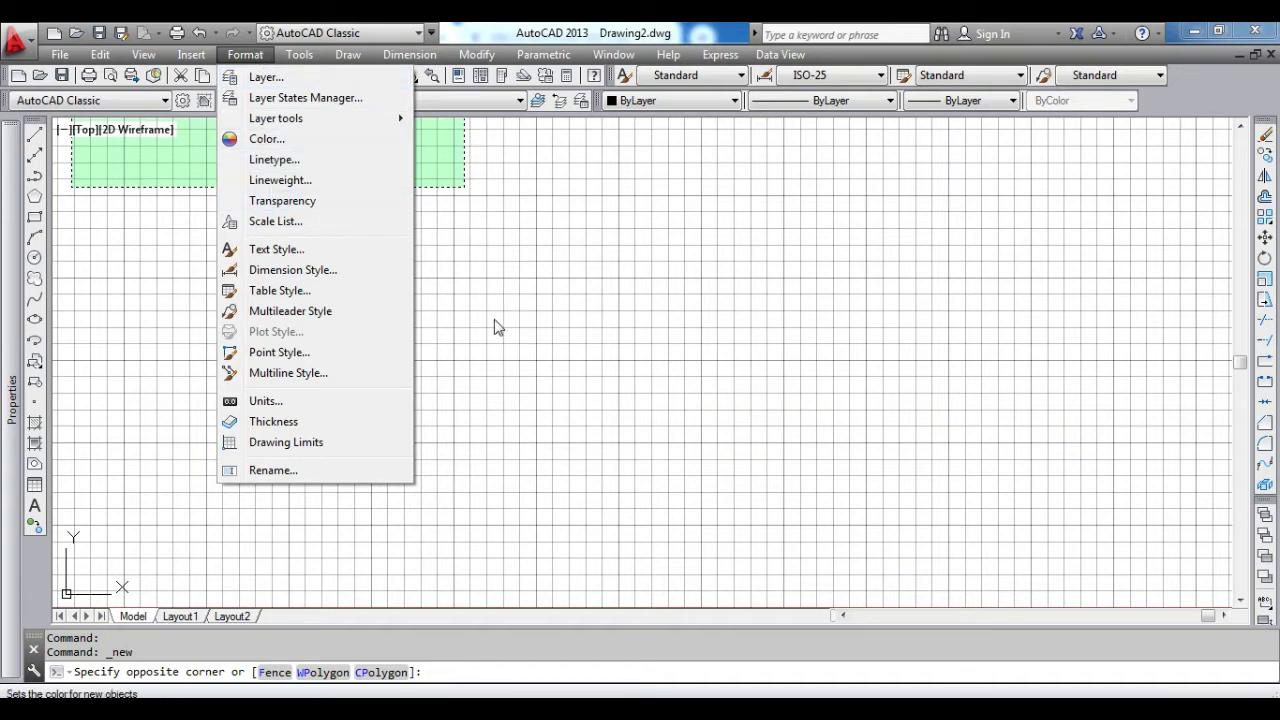
- Dismiss the Format menu and finish the stray crossing selection on the empty canvas
{"action": "key", "text": "Escape"}
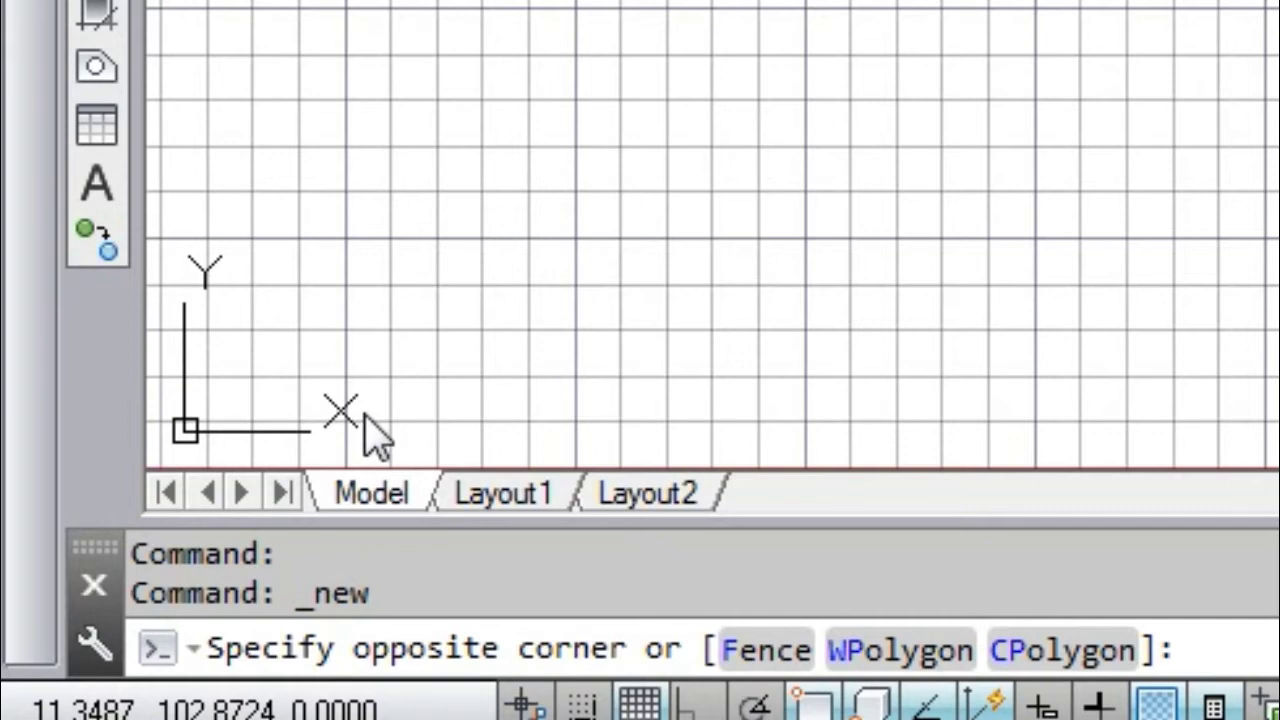
{"action": "left_click", "coordinate": [734, 49]}
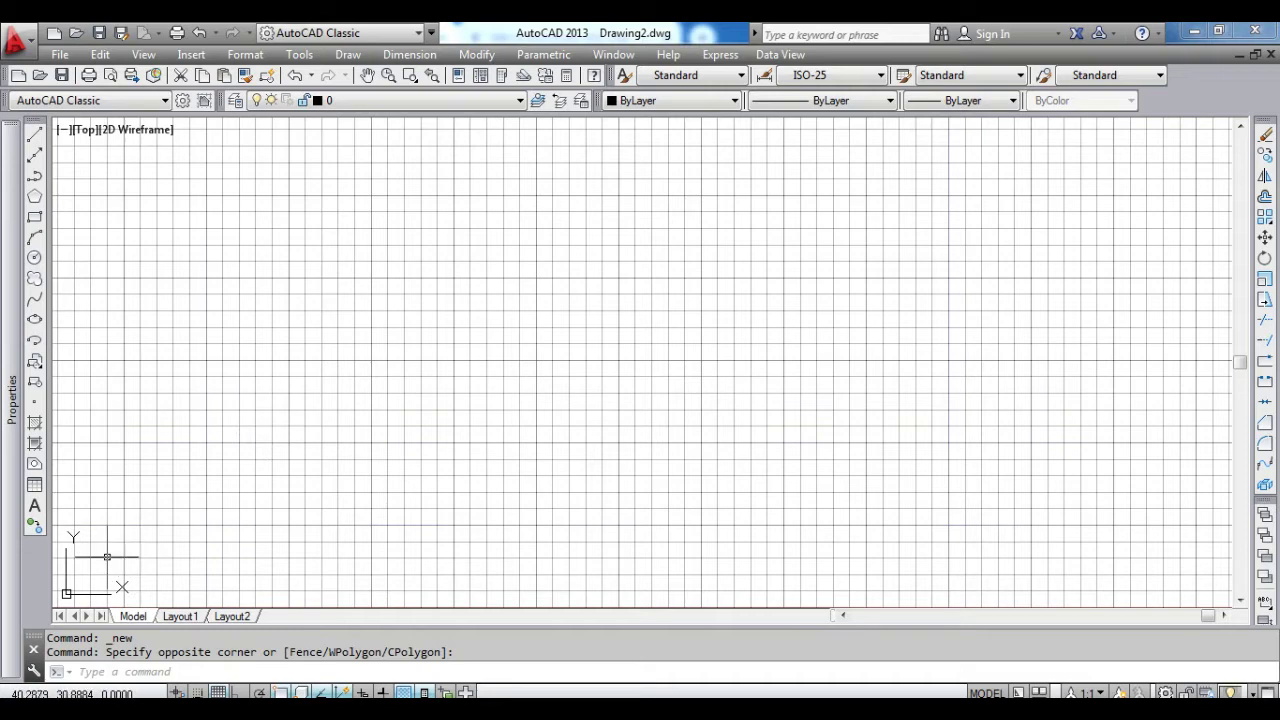
- Pan the view so the UCS origin moves in from the grid's lower-left corner
{"action": "middle_click_drag", "start_coordinate": [109, 558], "coordinate": [340, 420]}
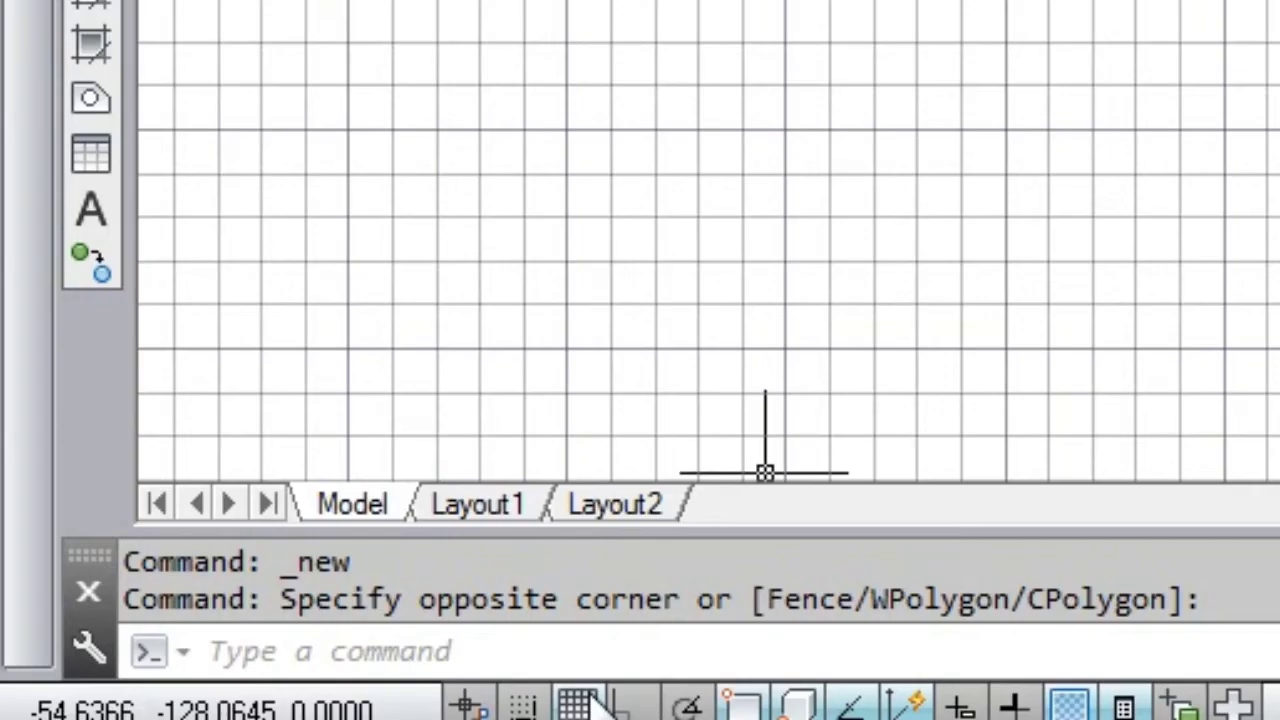
{"action": "left_click", "coordinate": [517, 647]}
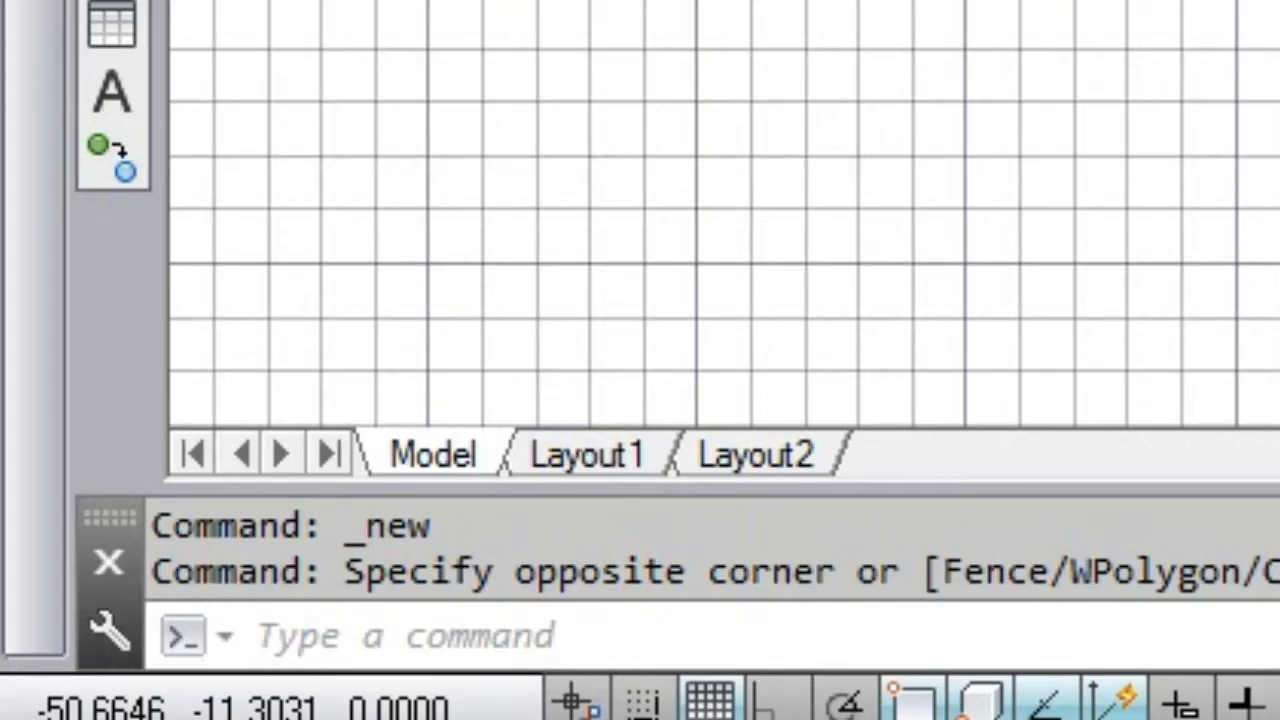
- Draw a four-segment zigzag with LINE through five points beside the origin, then end the command
{"action": "type", "text": "L"}
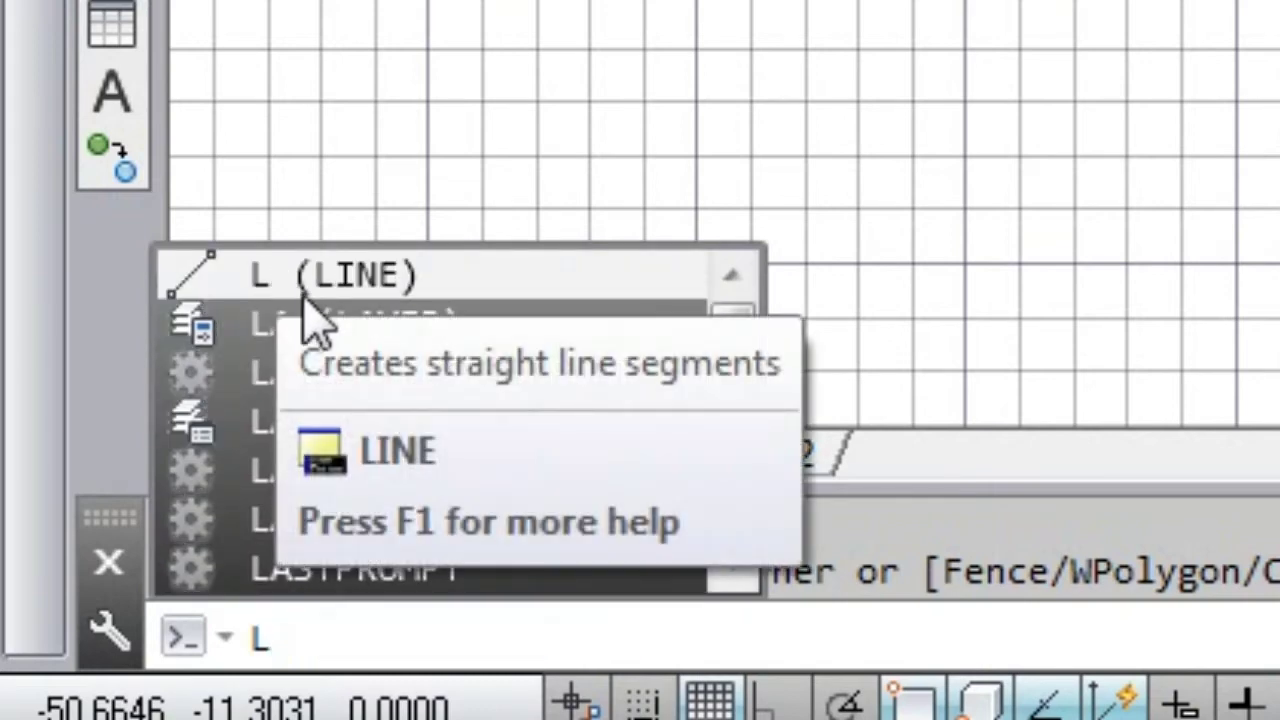
{"action": "key", "text": "Return"}
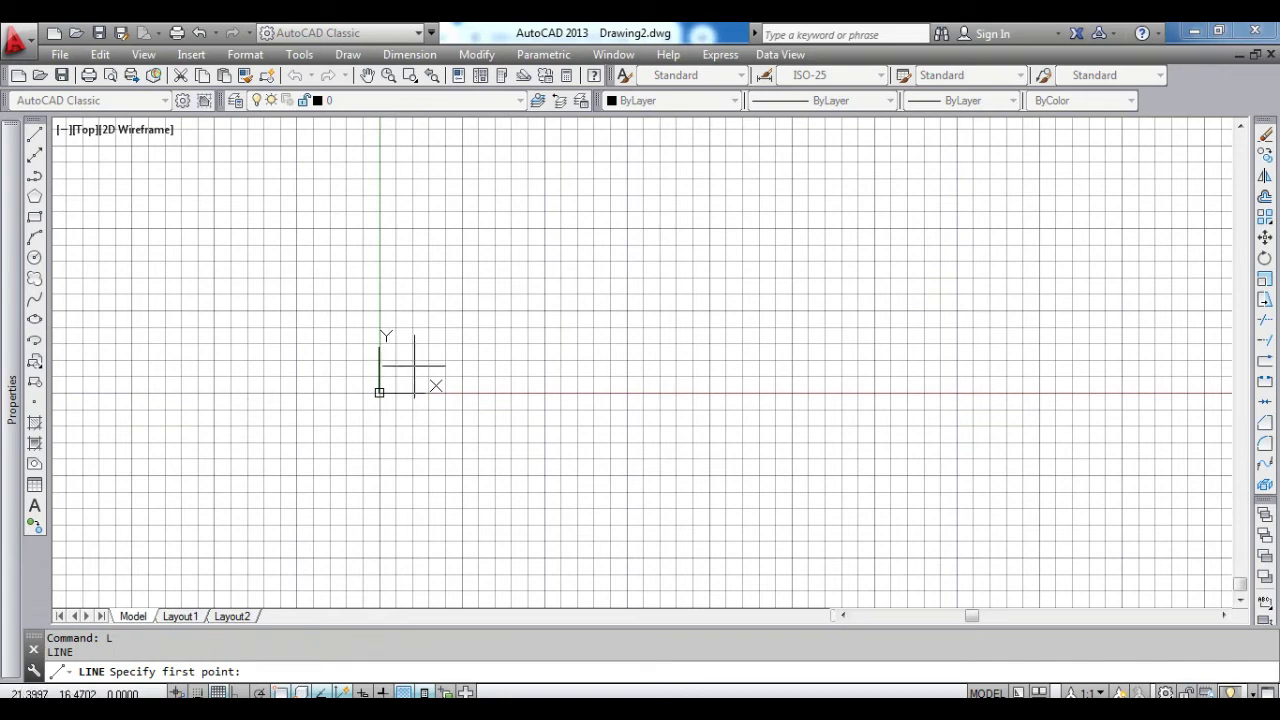
{"action": "left_click", "coordinate": [416, 368]}
{"action": "left_click", "coordinate": [476, 287]}
{"action": "left_click", "coordinate": [551, 326]}
{"action": "left_click", "coordinate": [592, 375]}
{"action": "left_click", "coordinate": [630, 330]}
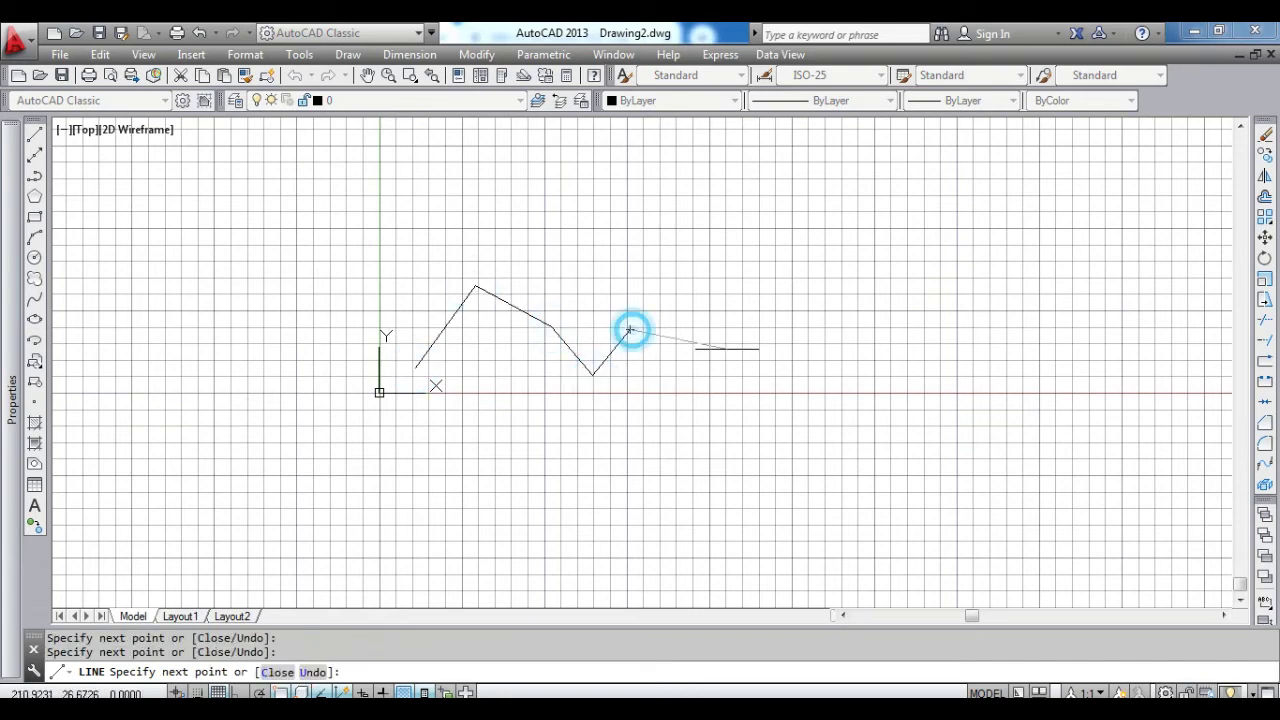
{"action": "key", "text": "Escape"}
{"action": "key", "text": "Escape"}
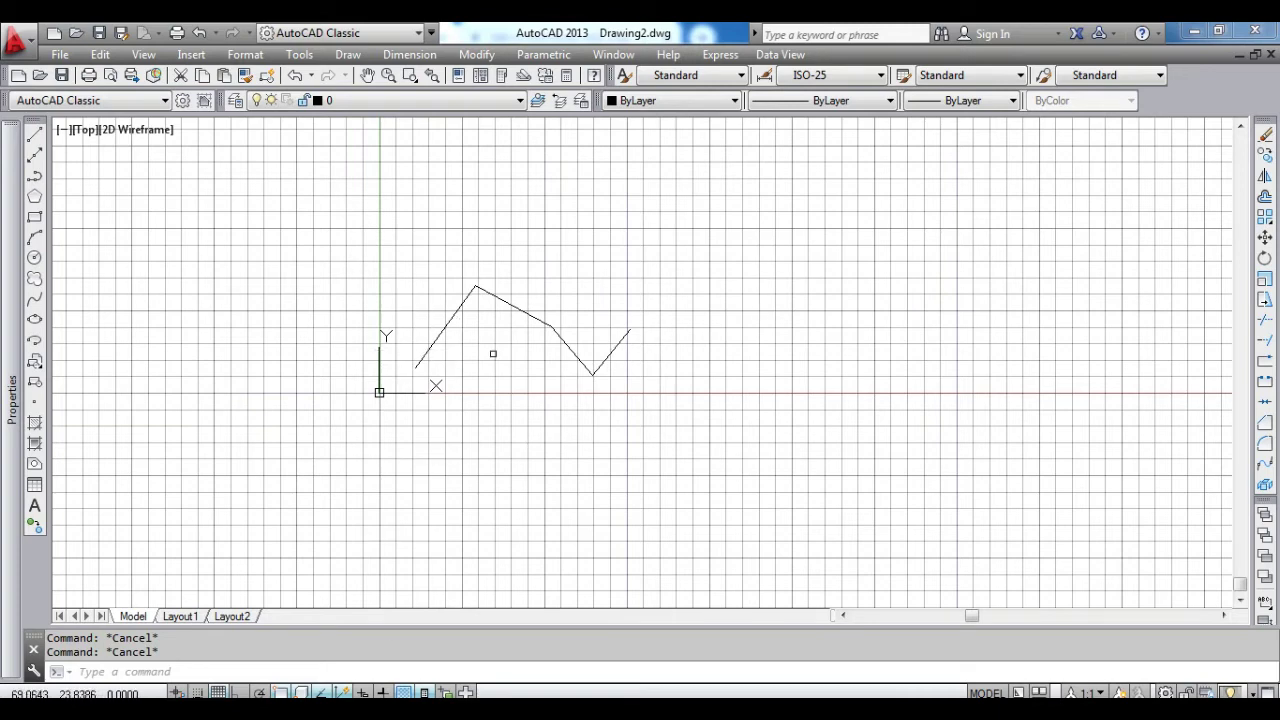
{"action": "left_click", "coordinate": [127, 674]}
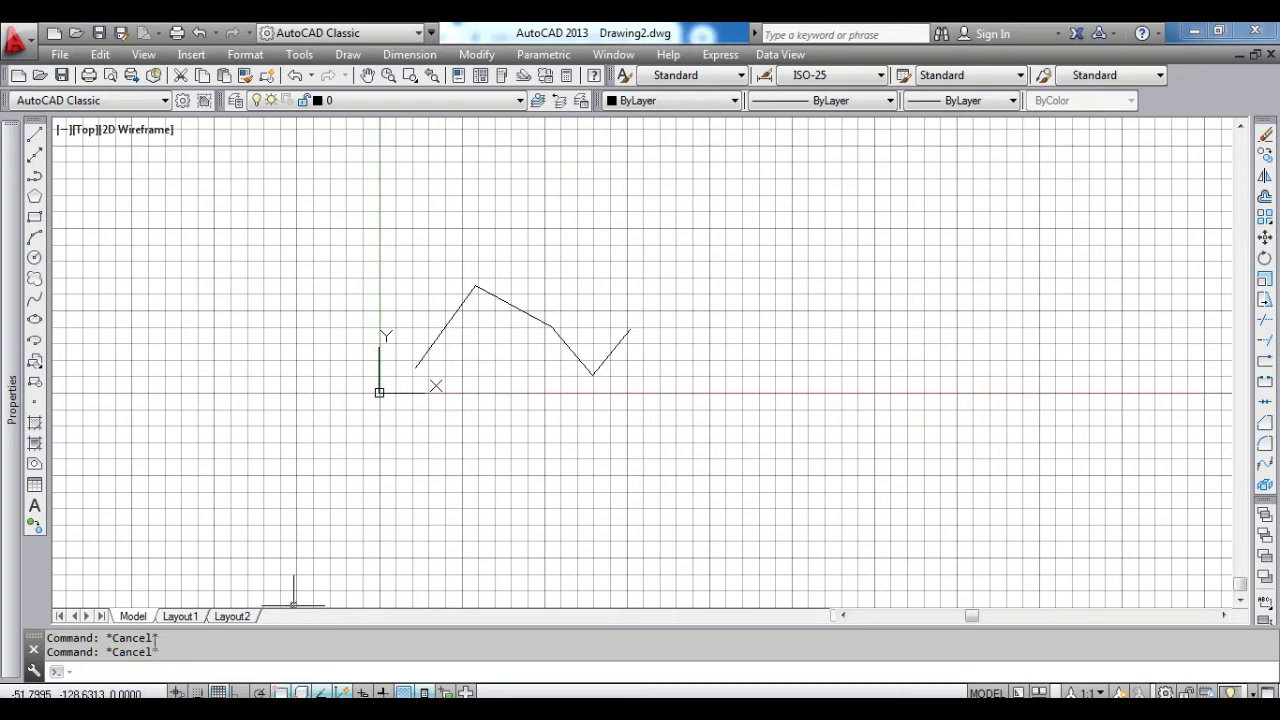
- Open the full command history with F2 and scroll through the earlier commands
{"action": "key", "text": "F2"}
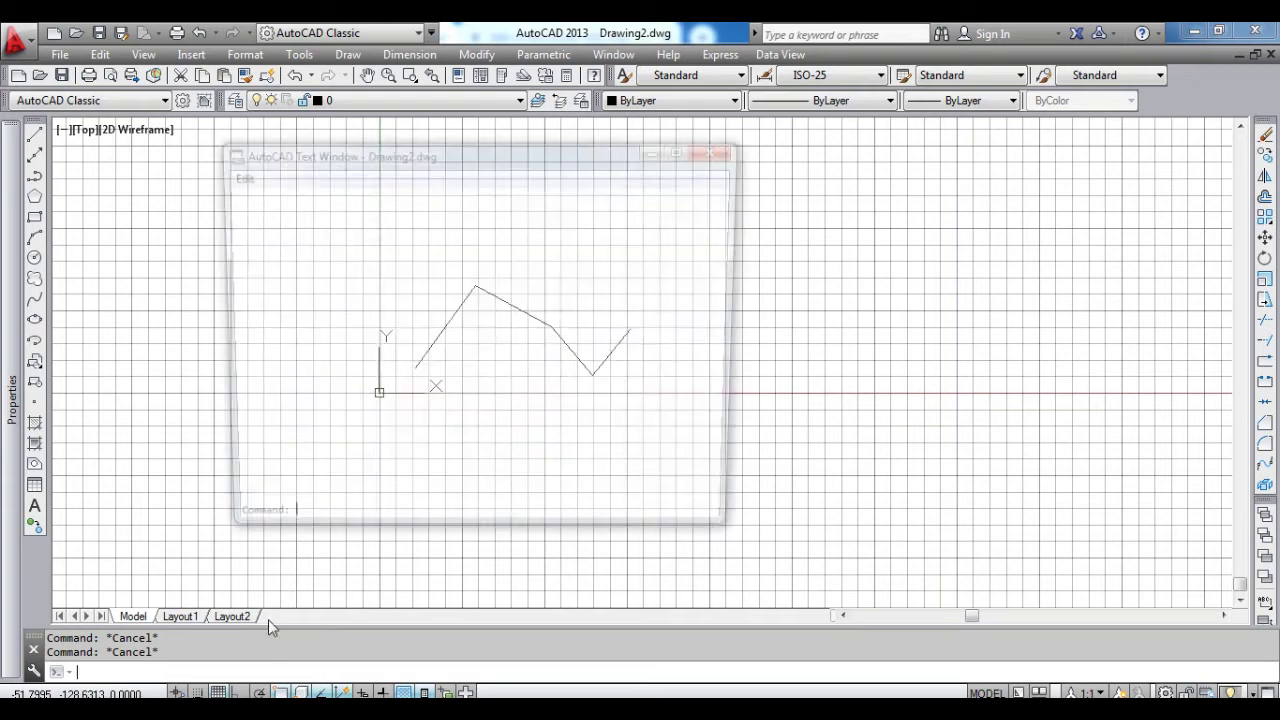
{"action": "scroll", "coordinate": [329, 290], "scroll_direction": "up", "scroll_amount": 1}
{"action": "scroll", "coordinate": [329, 300], "scroll_direction": "up", "scroll_amount": 2}
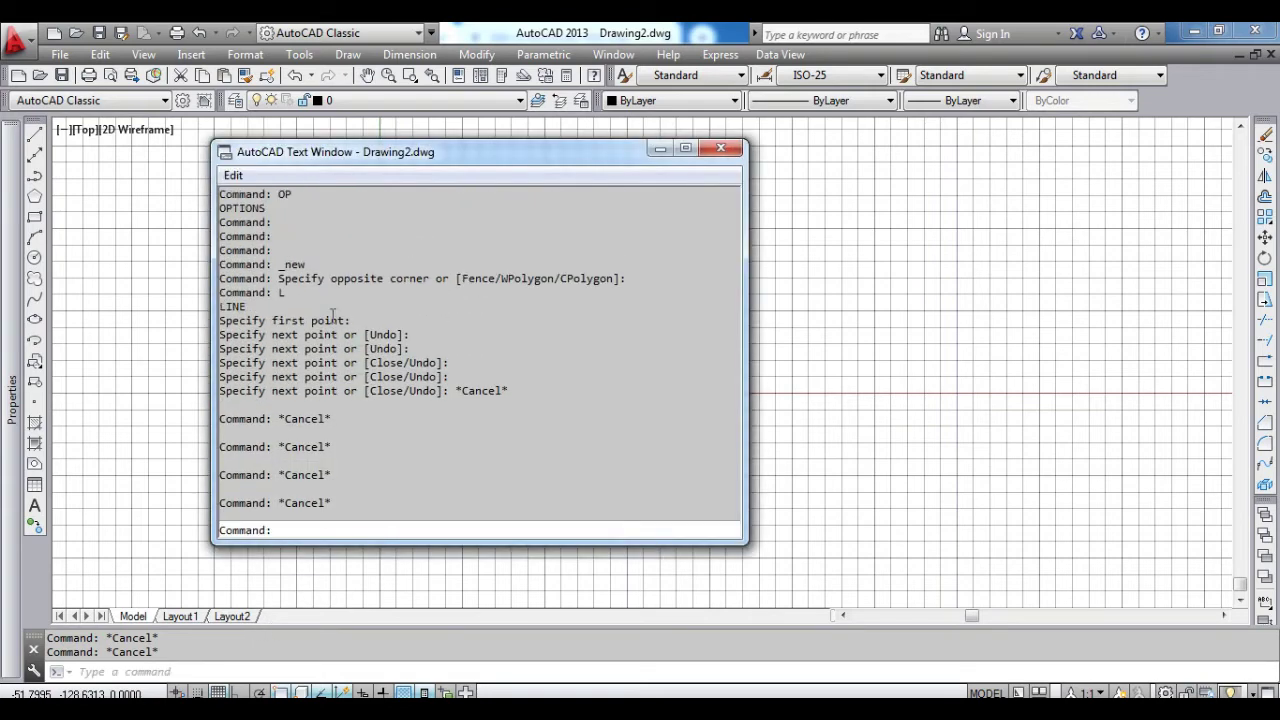
{"action": "scroll", "coordinate": [329, 330], "scroll_direction": "up", "scroll_amount": 4}
{"action": "scroll", "coordinate": [329, 350], "scroll_direction": "up", "scroll_amount": 1}
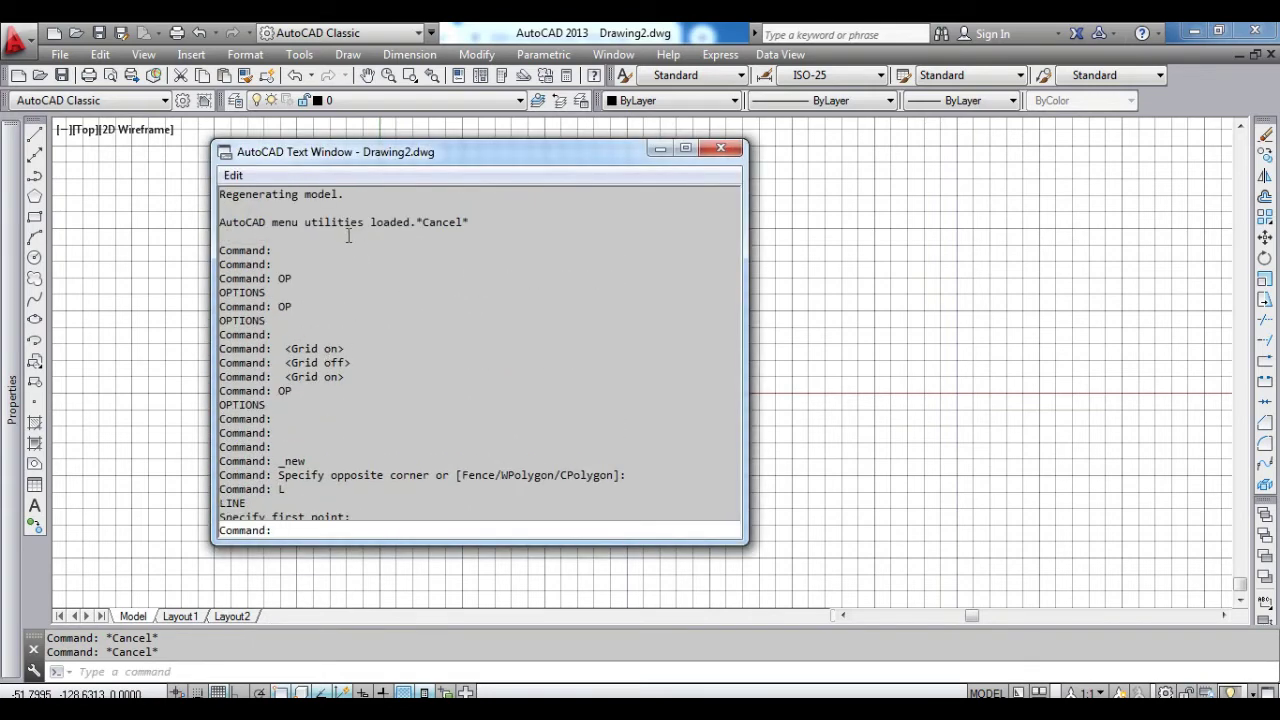
{"action": "scroll", "coordinate": [349, 240], "scroll_direction": "down", "scroll_amount": 1}
{"action": "scroll", "coordinate": [349, 240], "scroll_direction": "down", "scroll_amount": 1}
{"action": "scroll", "coordinate": [353, 283], "scroll_direction": "down", "scroll_amount": 1}
{"action": "scroll", "coordinate": [346, 300], "scroll_direction": "up", "scroll_amount": 4}
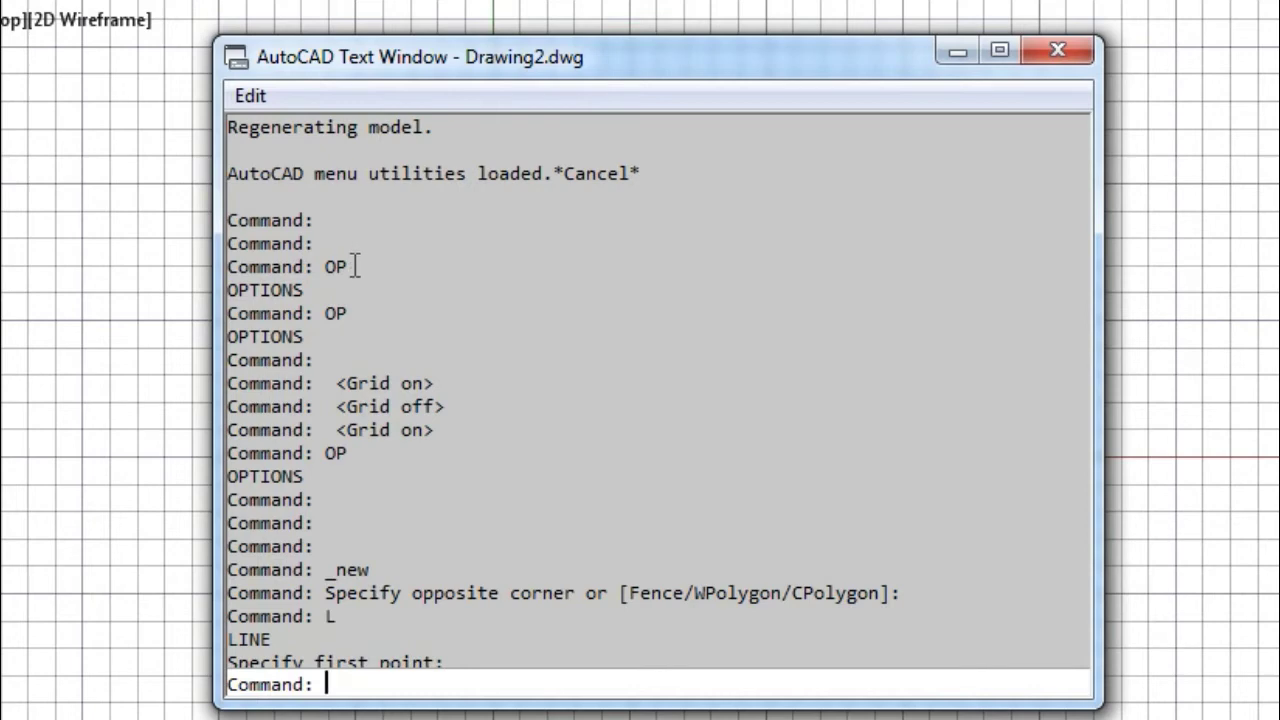
- Bring the LINE command history into view in the Text Window
{"action": "left_click", "coordinate": [352, 267]}
{"action": "left_click", "coordinate": [358, 291]}
{"action": "left_click", "coordinate": [386, 364]}
{"action": "left_click", "coordinate": [458, 390]}
{"action": "left_click", "coordinate": [476, 420]}
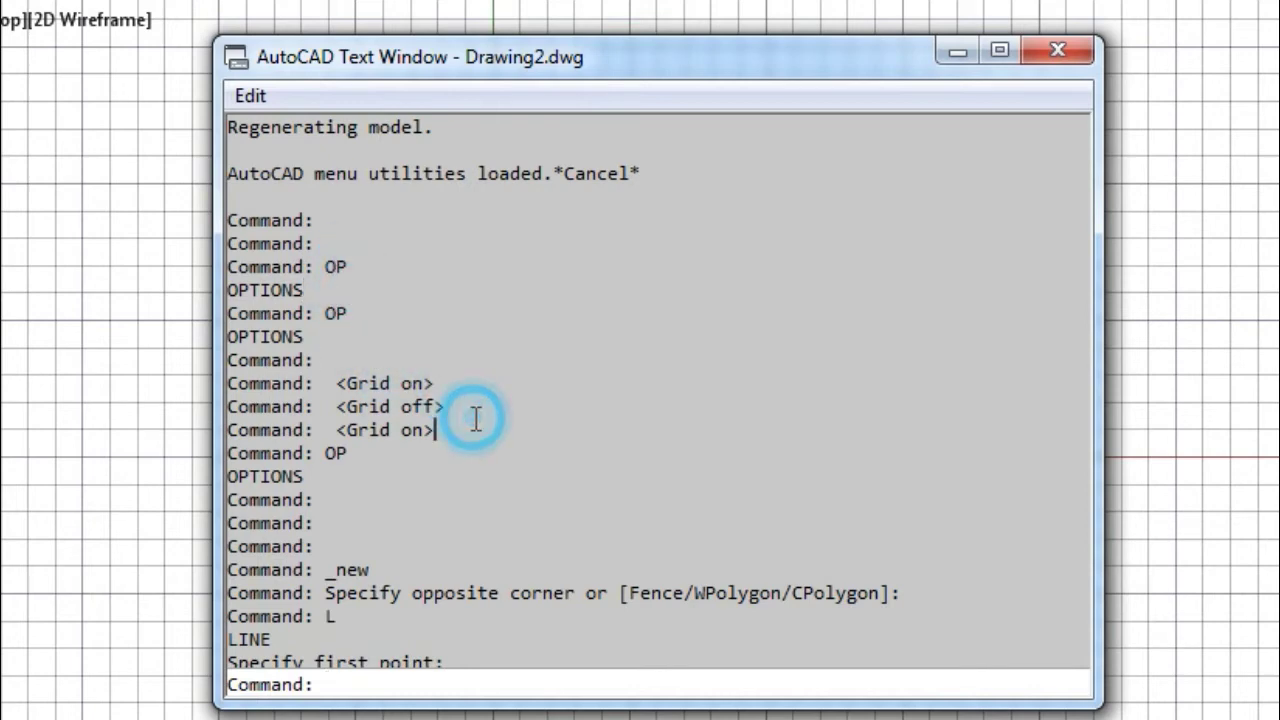
{"action": "left_click", "coordinate": [400, 468]}
- Cancel any running command with Escape and close the command history window
{"action": "key", "text": "Escape"}
{"action": "key", "text": "Escape"}
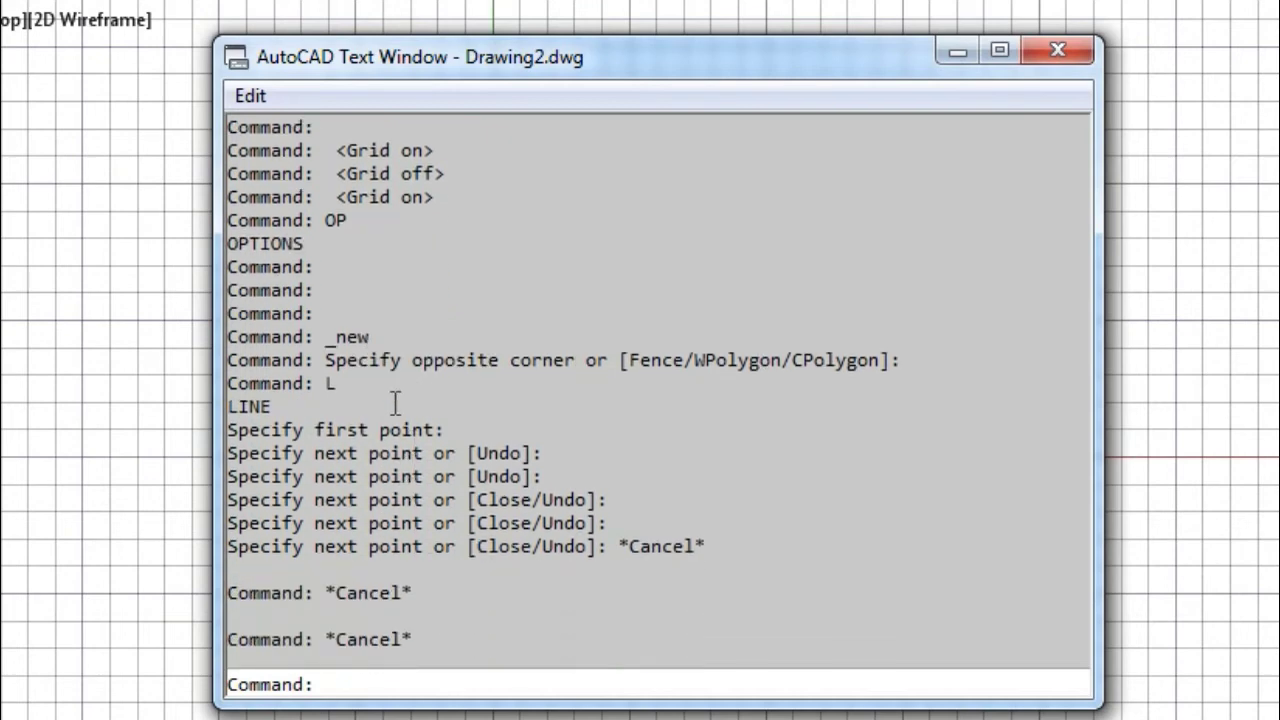
{"action": "key", "text": "Escape"}
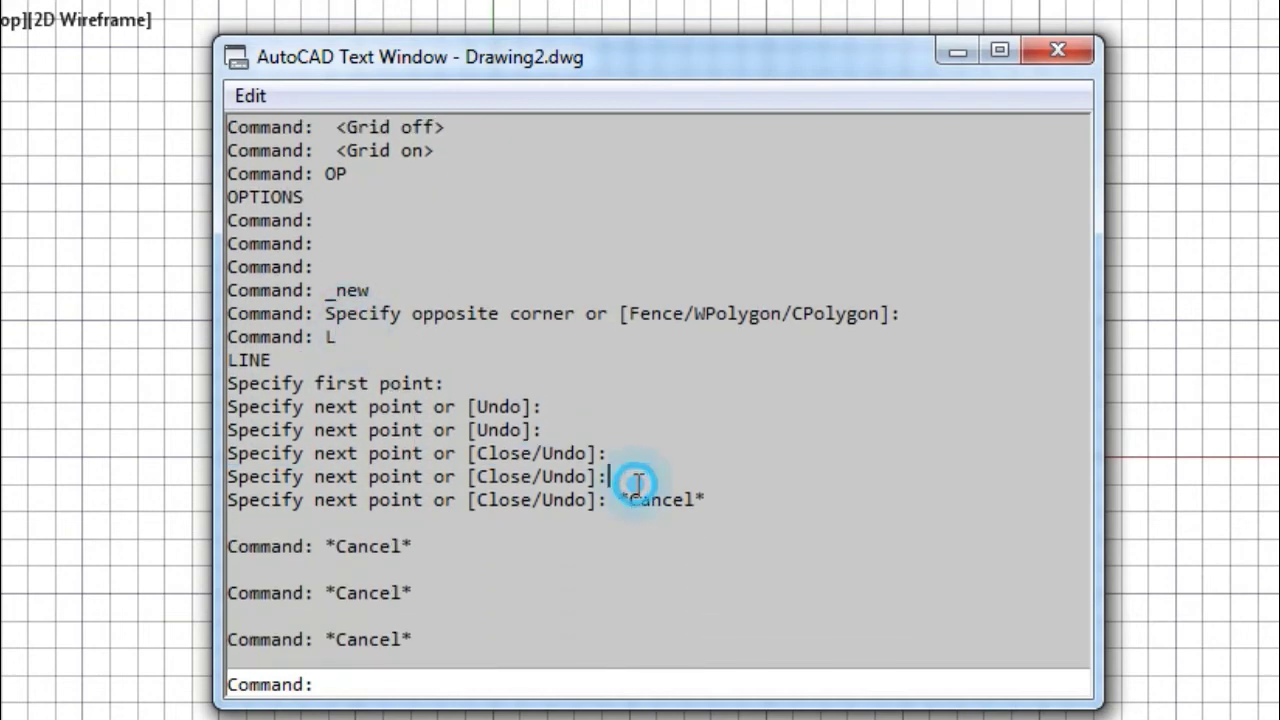
{"action": "key", "text": "Escape"}
{"action": "key", "text": "Escape"}
{"action": "key", "text": "Escape"}
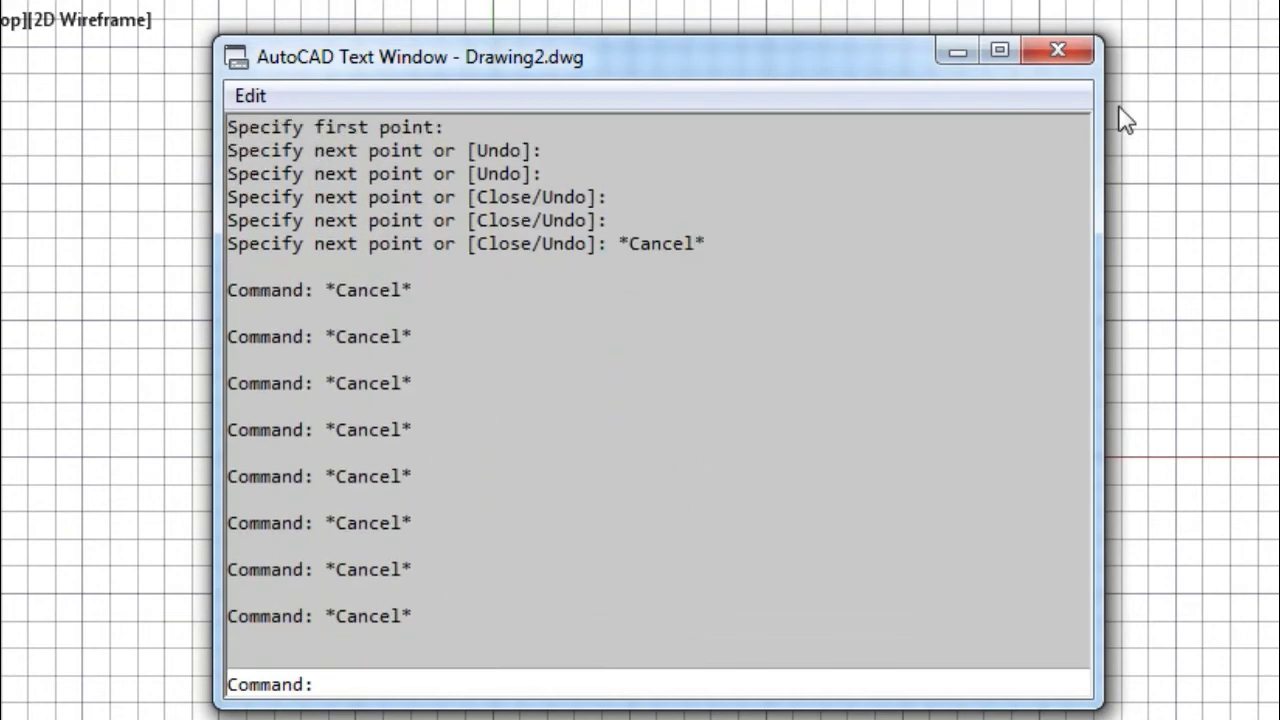
{"action": "left_click", "coordinate": [1084, 57]}
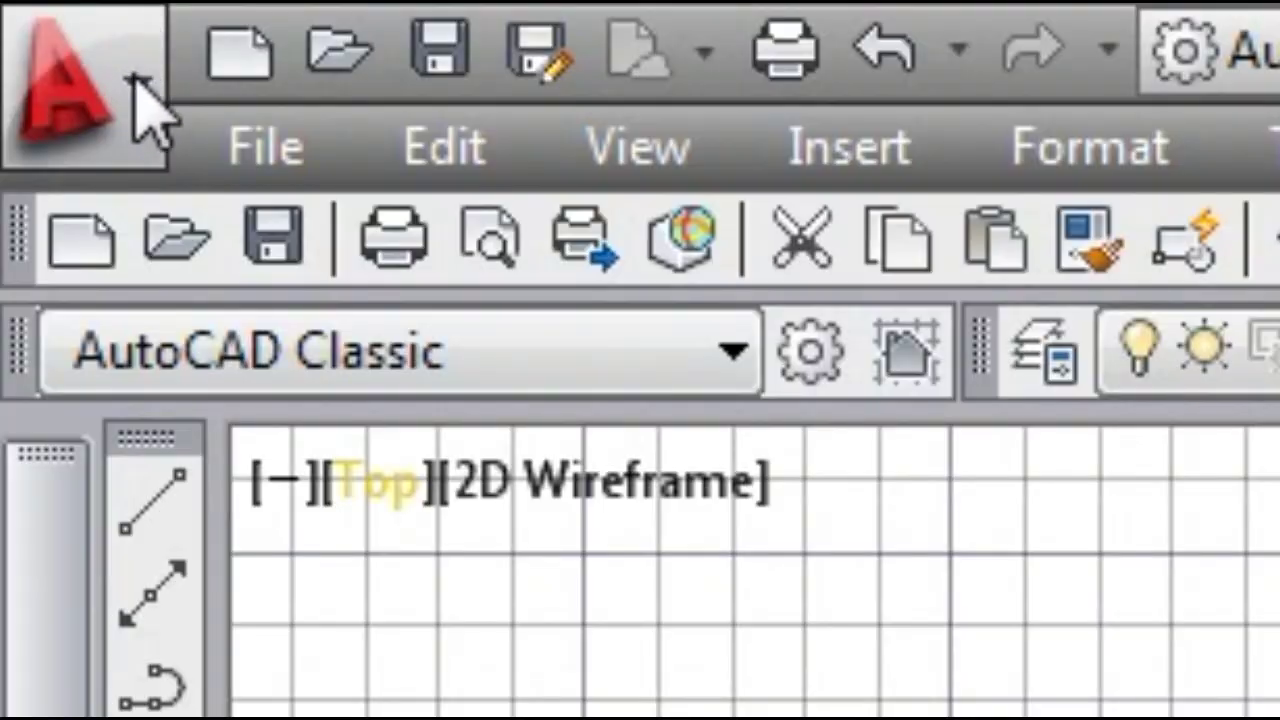
- Open the floor plan 01. RUMAH 6X10 1 KAMAR.dwg, then bring up the Select File dialog again
{"action": "left_click", "coordinate": [136, 85]}
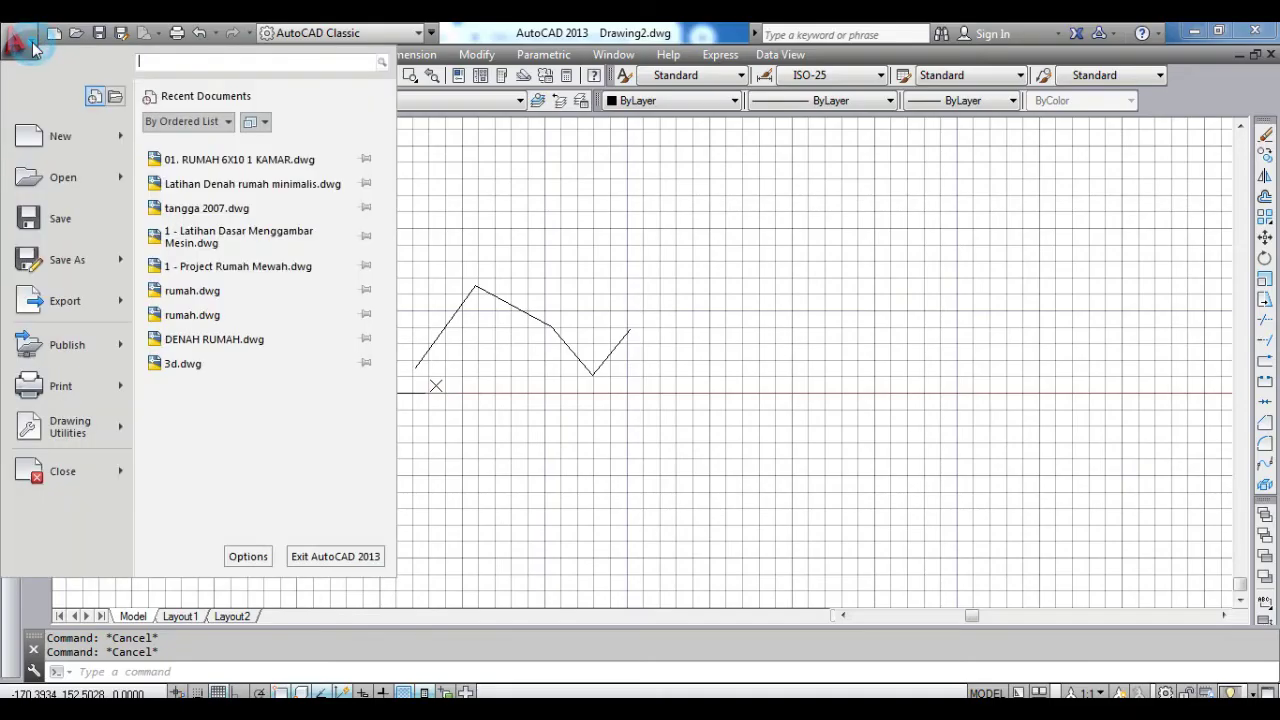
{"action": "mouse_move", "coordinate": [62, 177]}
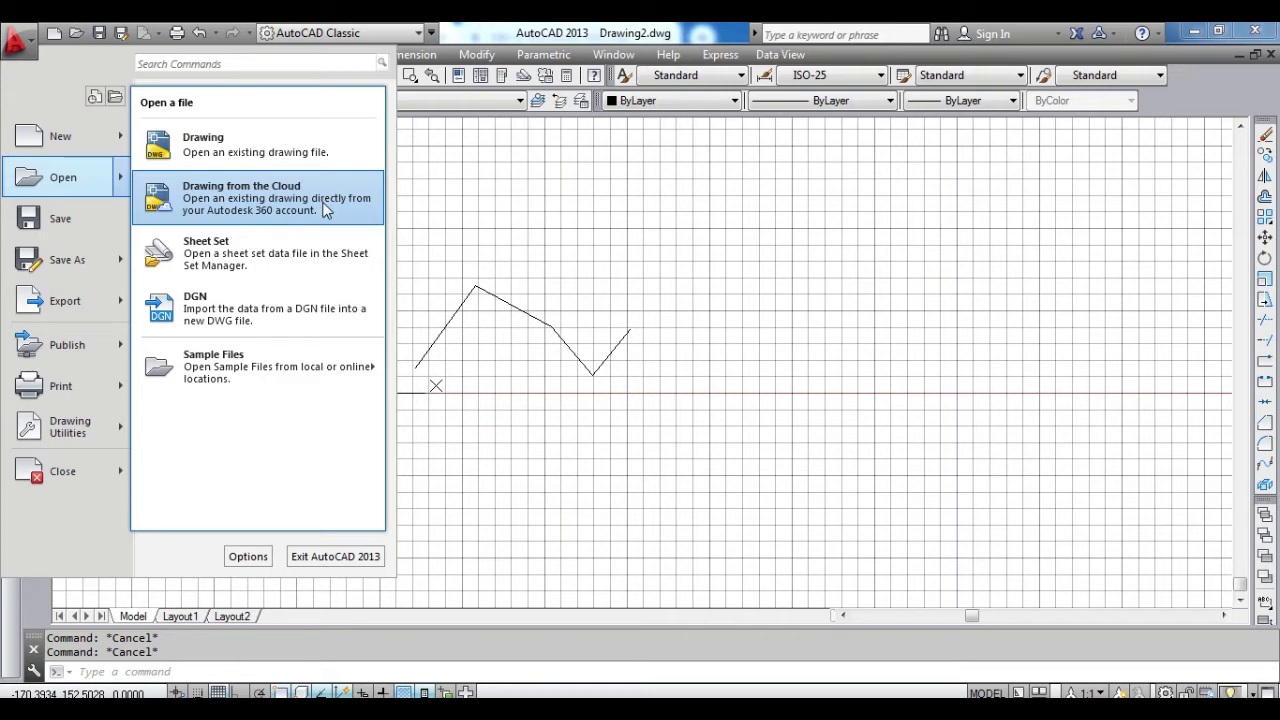
{"action": "left_click", "coordinate": [311, 150]}
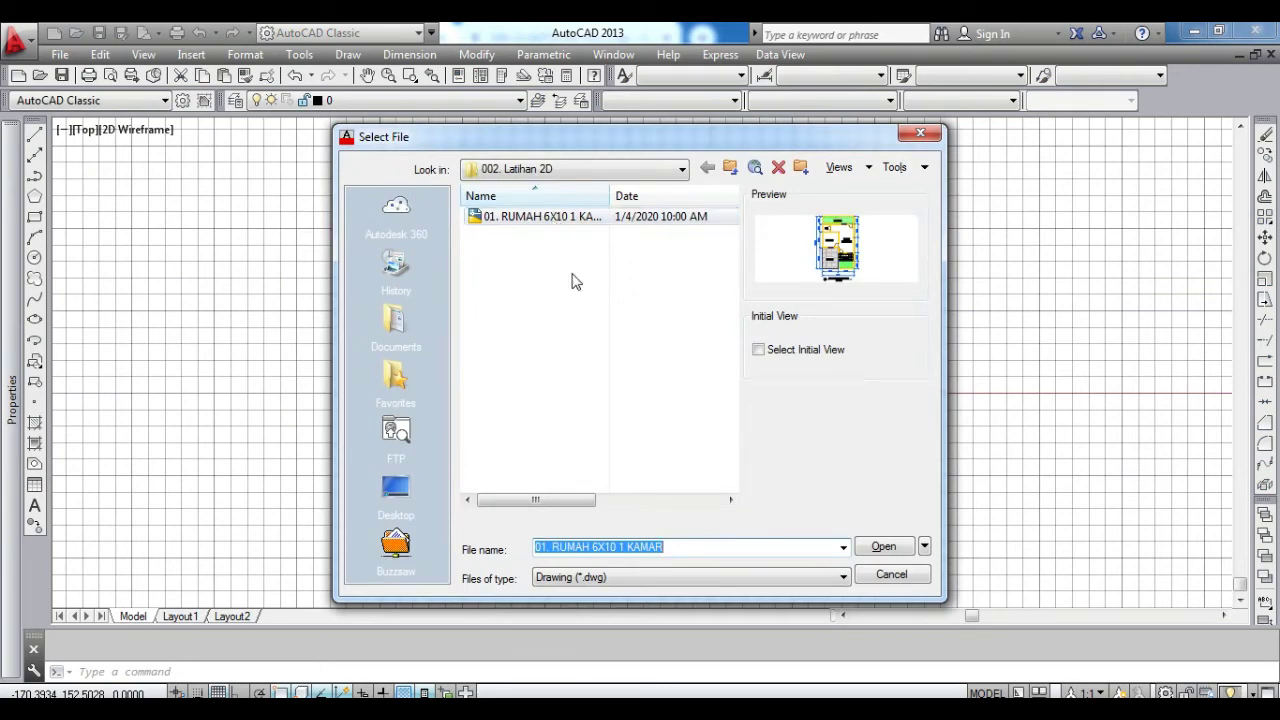
{"action": "left_click", "coordinate": [552, 221]}
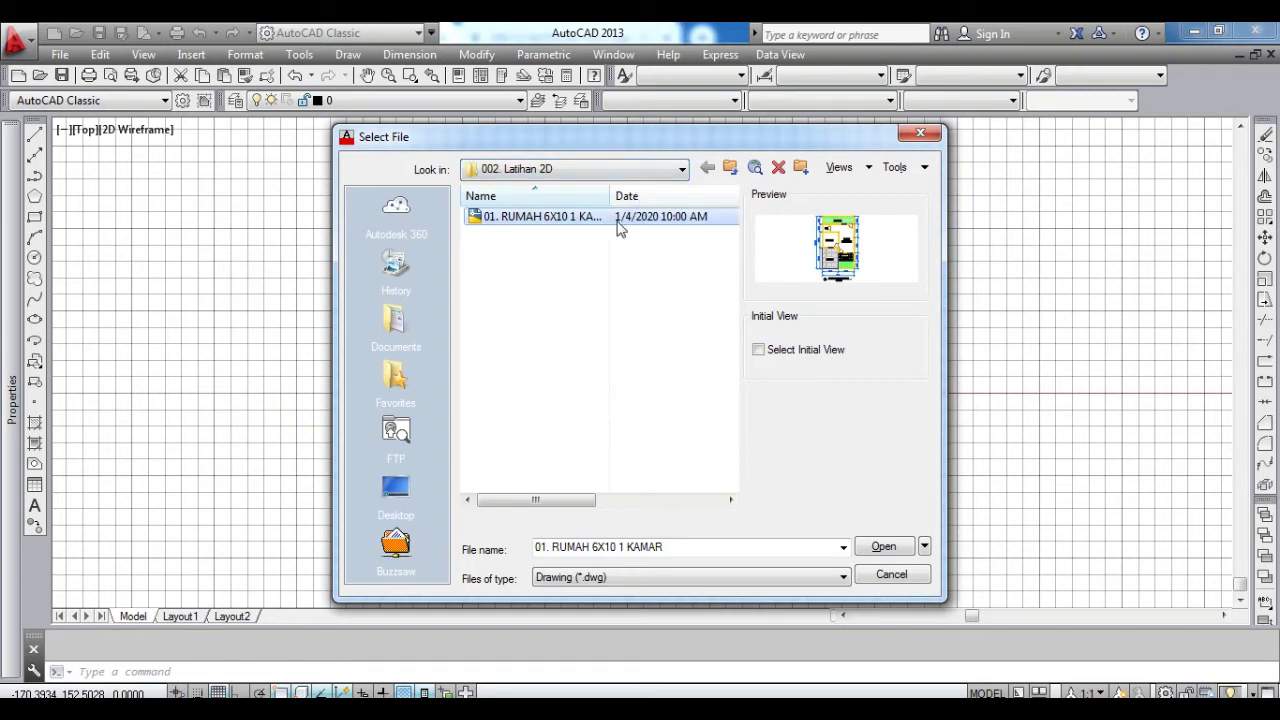
{"action": "left_click", "coordinate": [898, 548]}
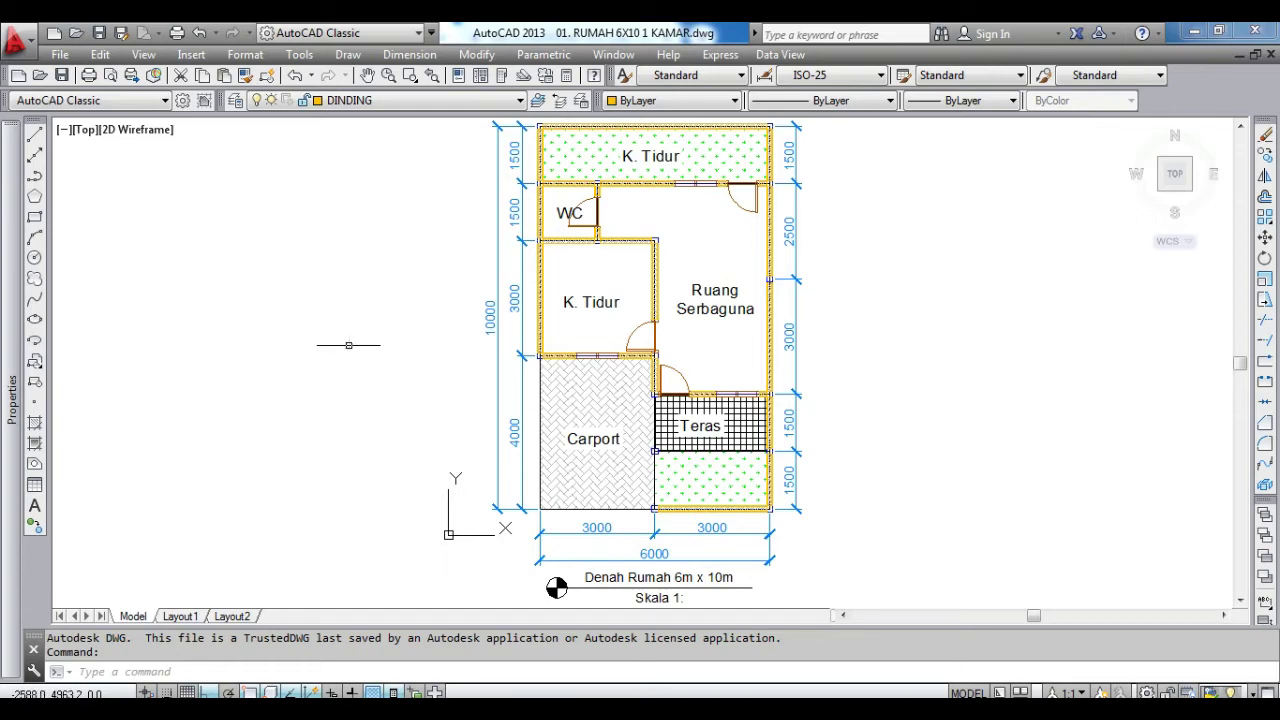
{"action": "key", "text": "ctrl+o"}
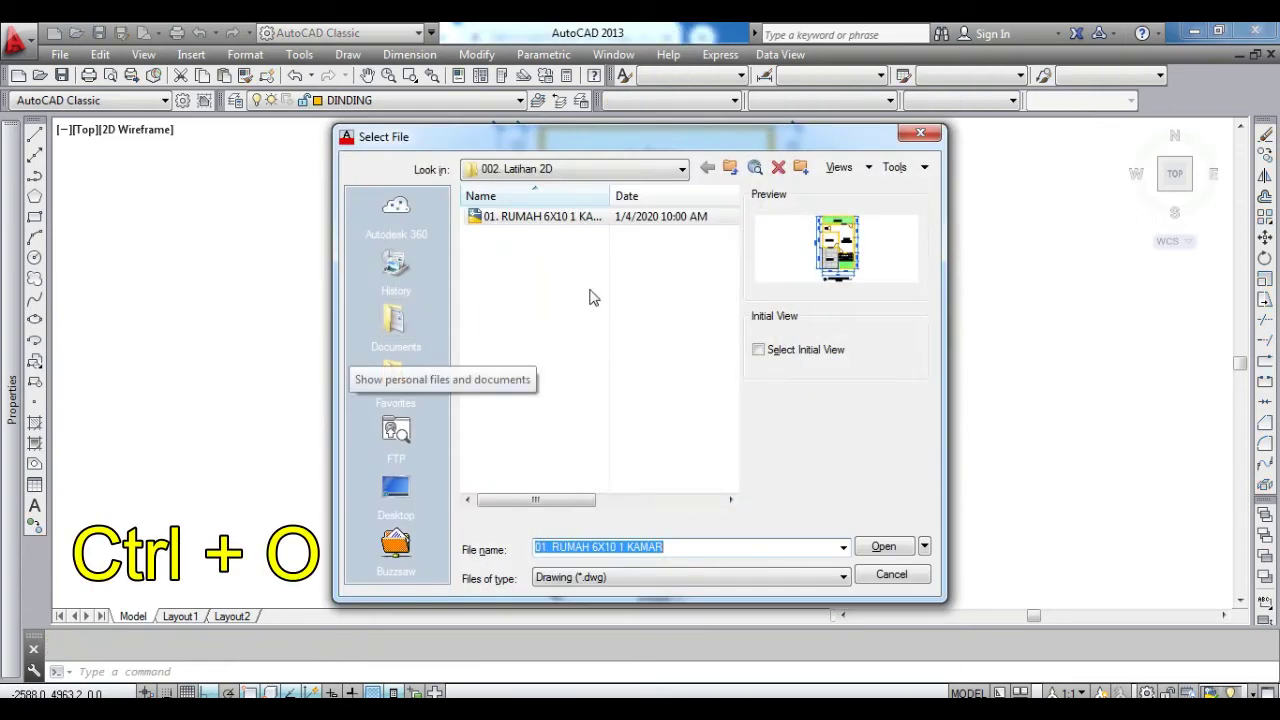
- Dismiss the Select File dialog and close the file menu without opening anything
{"action": "left_click", "coordinate": [917, 134]}
{"action": "left_click", "coordinate": [31, 48]}
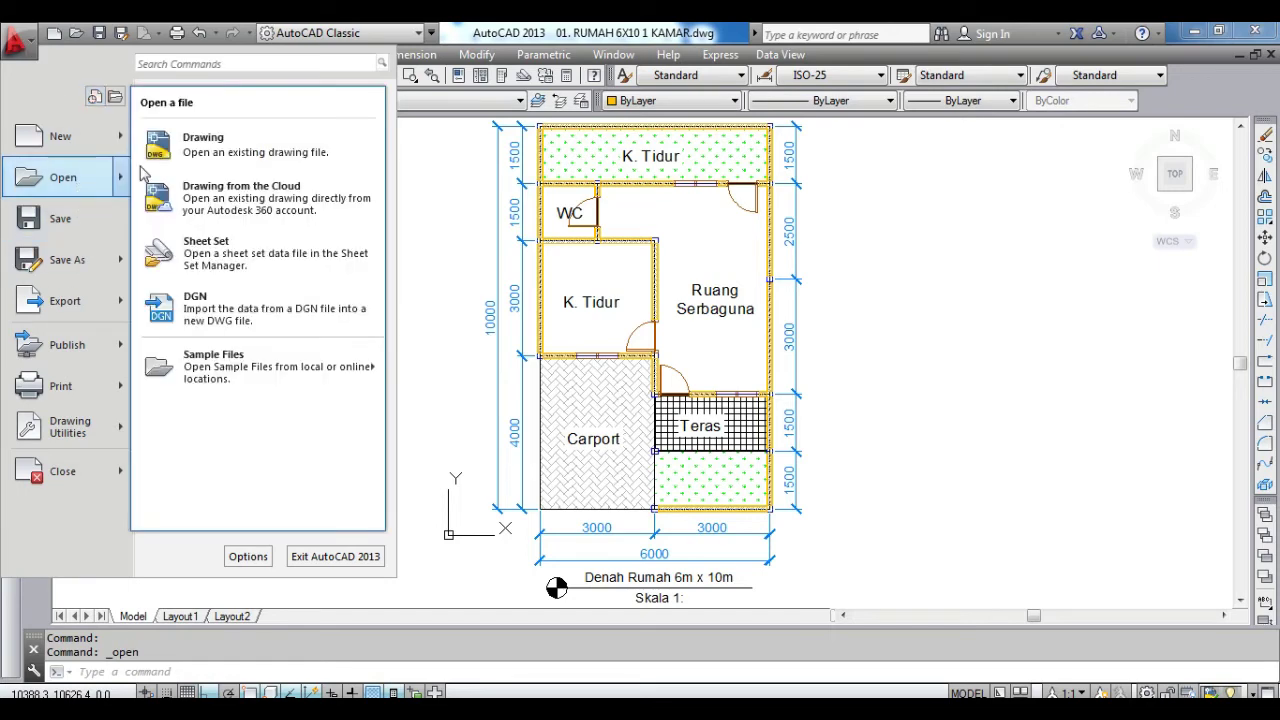
{"action": "mouse_move", "coordinate": [63, 177]}
{"action": "left_click", "coordinate": [448, 220]}
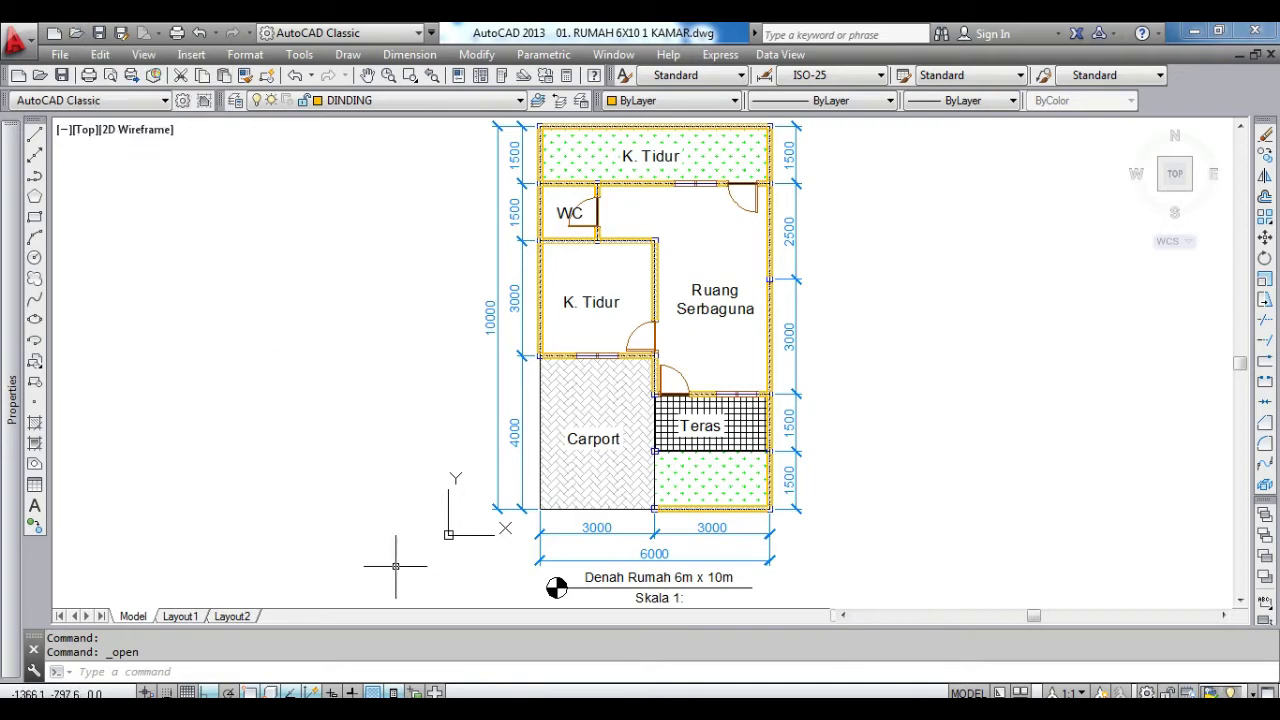
- Run OPEN from the command line and dismiss its file dialog unchanged
{"action": "type", "text": "OPEN"}
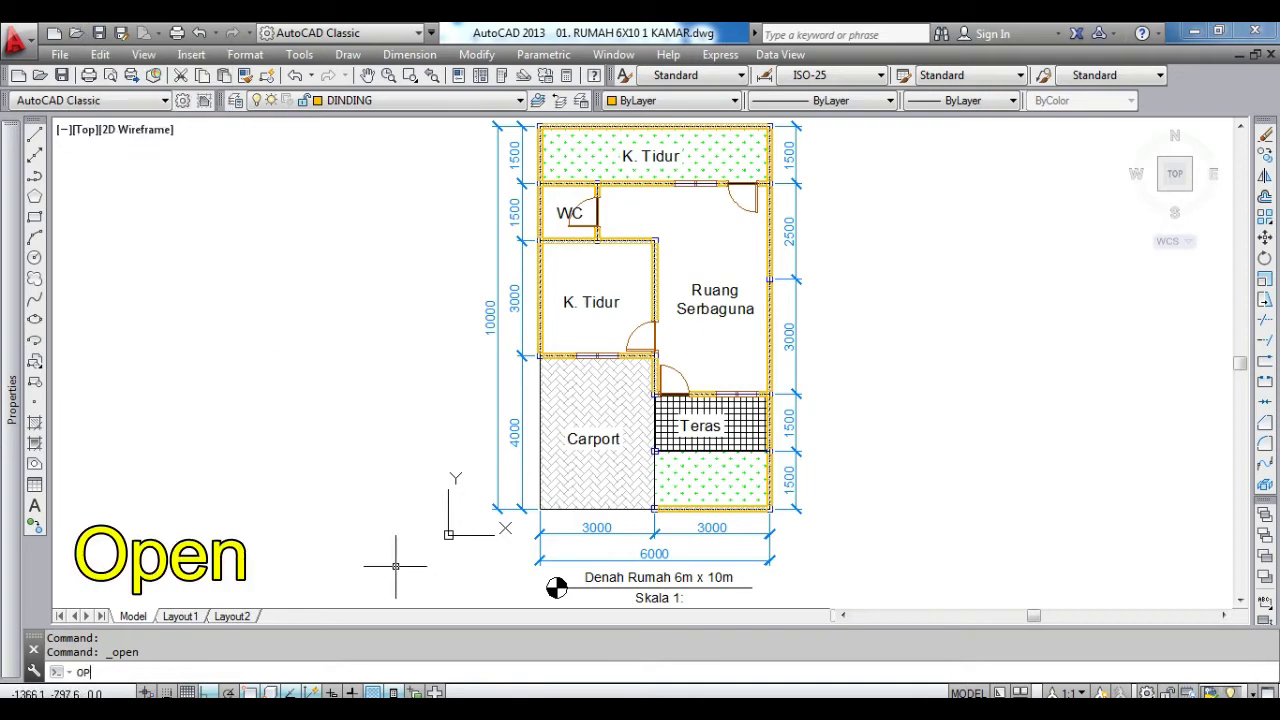
{"action": "key", "text": "Return"}
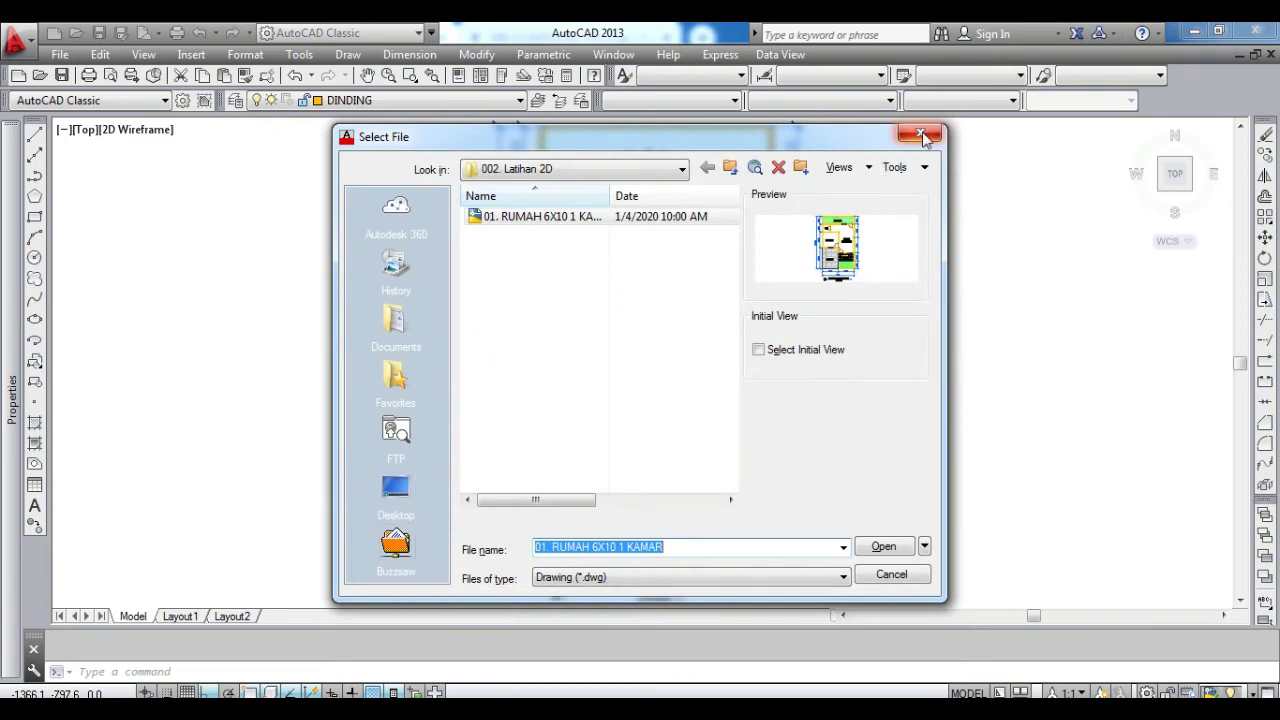
{"action": "key", "text": "Return"}
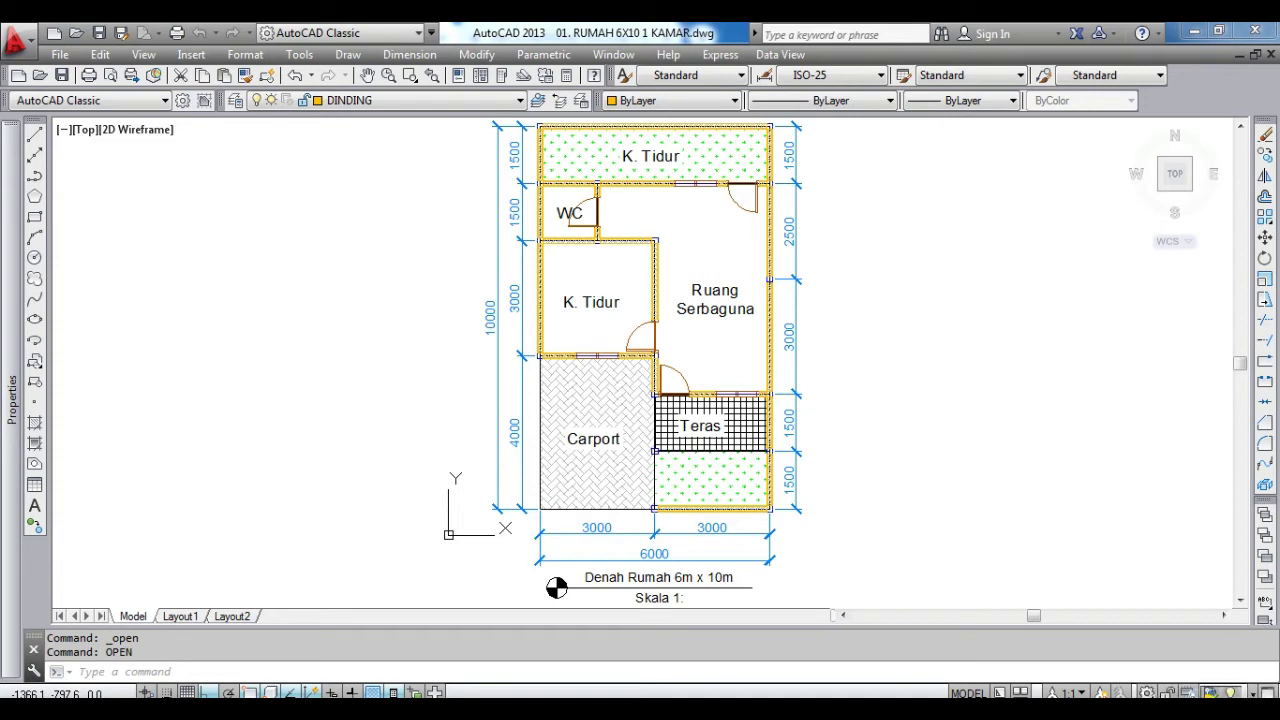
{"action": "left_click", "coordinate": [15, 42]}
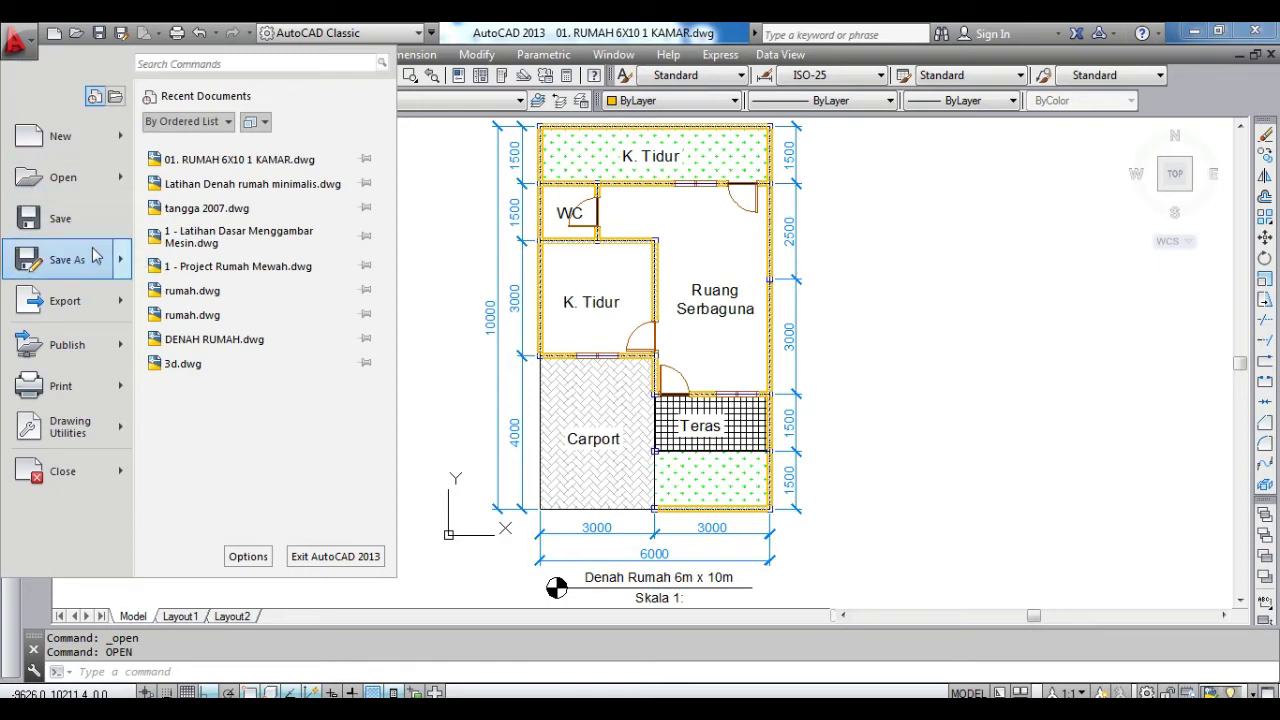
{"action": "mouse_move", "coordinate": [67, 259]}
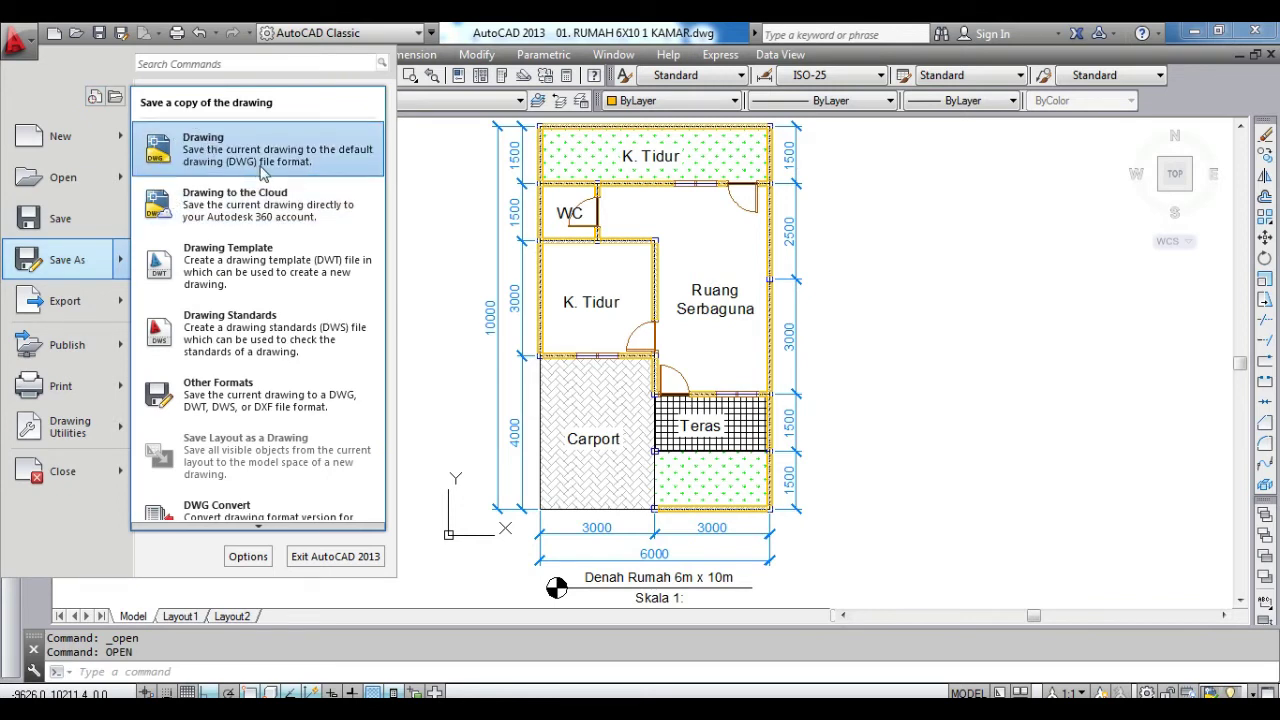
{"action": "left_click", "coordinate": [262, 170]}
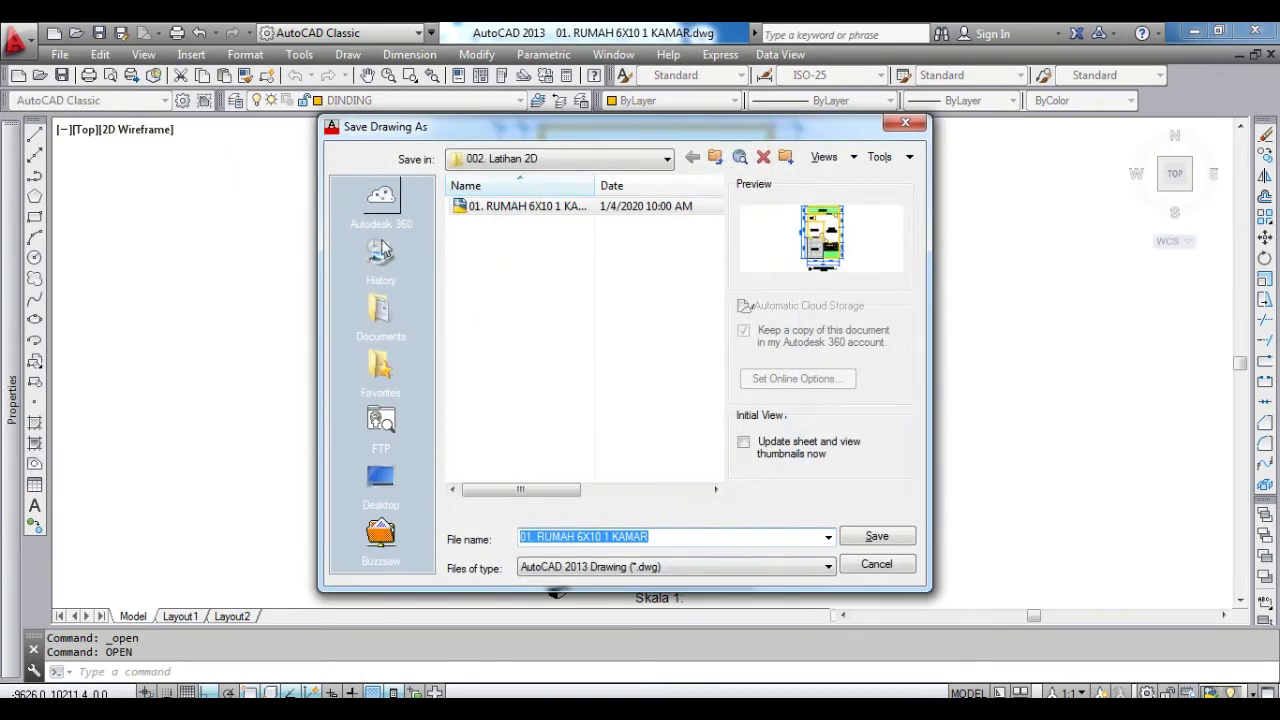
{"action": "left_click_drag", "start_coordinate": [660, 127], "coordinate": [550, 53]}
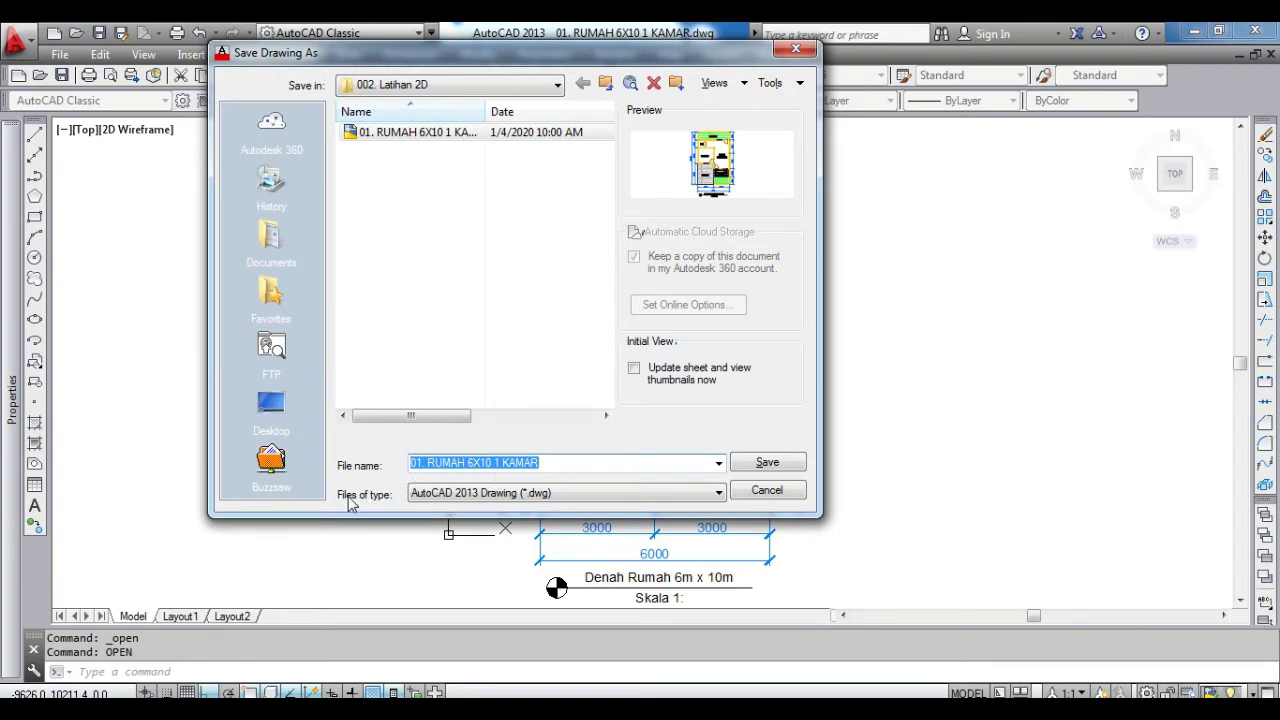
{"action": "left_click", "coordinate": [432, 493]}
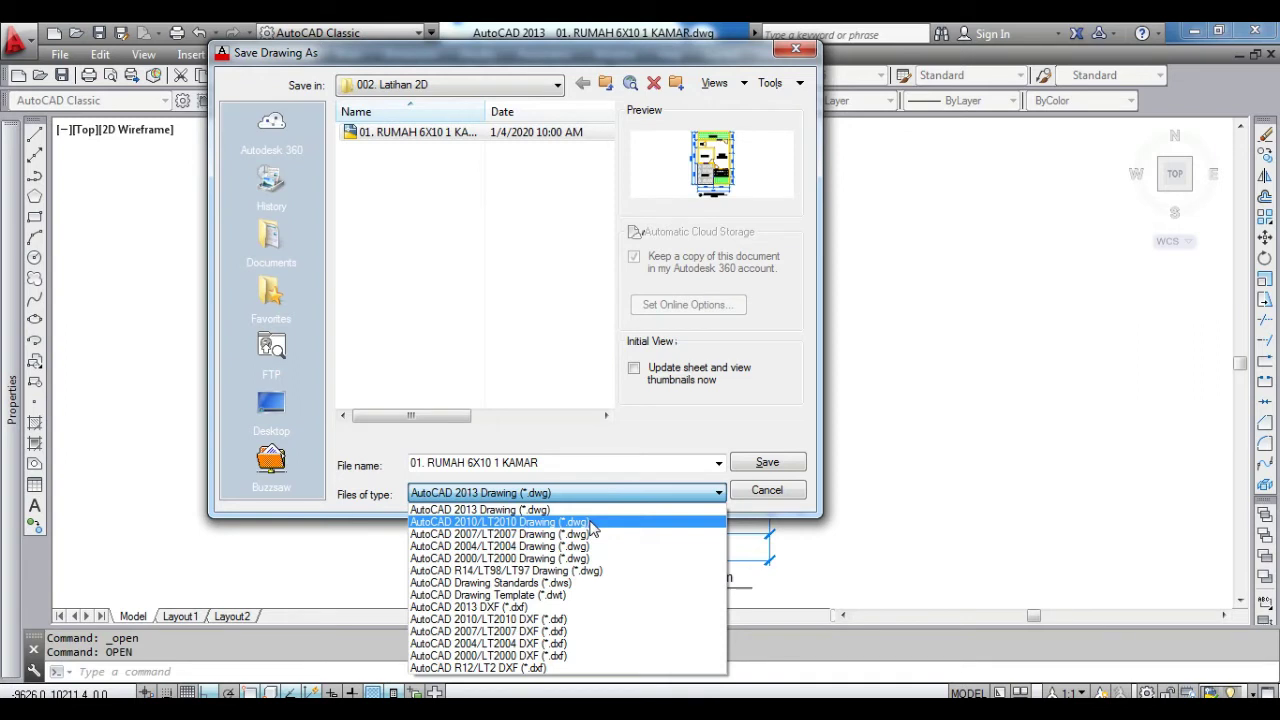
{"action": "left_click", "coordinate": [678, 425]}
{"action": "mouse_move", "coordinate": [541, 65]}
{"action": "left_mouse_down"}
{"action": "mouse_move", "coordinate": [565, 155]}
{"action": "mouse_move", "coordinate": [623, 152]}
{"action": "left_mouse_up"}
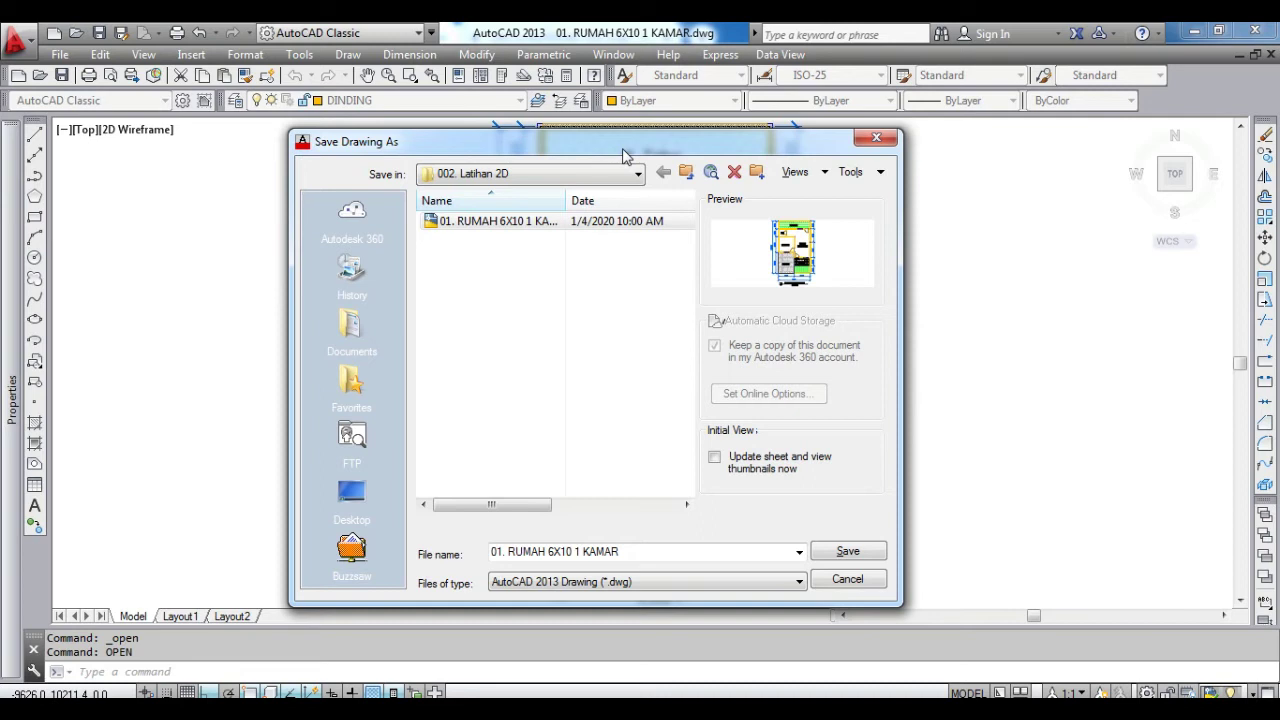
{"action": "left_click", "coordinate": [655, 581]}
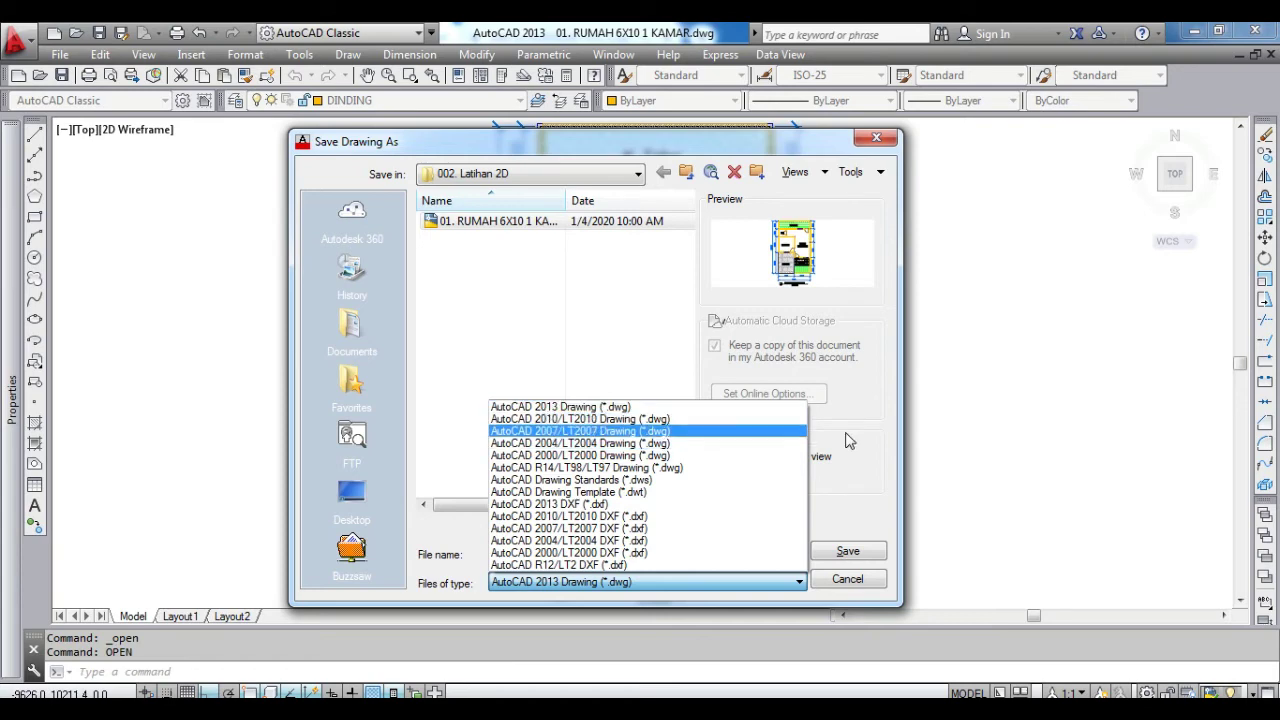
{"action": "left_click", "coordinate": [866, 473]}
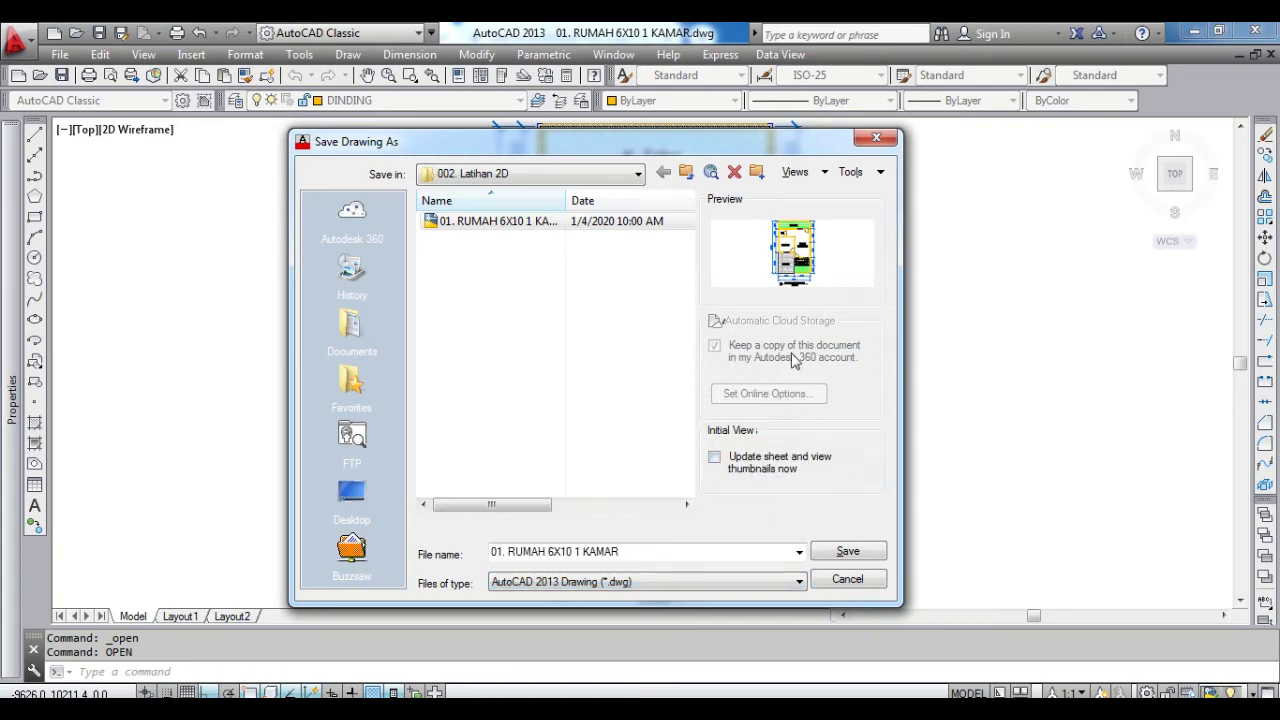
{"action": "left_click", "coordinate": [846, 580]}
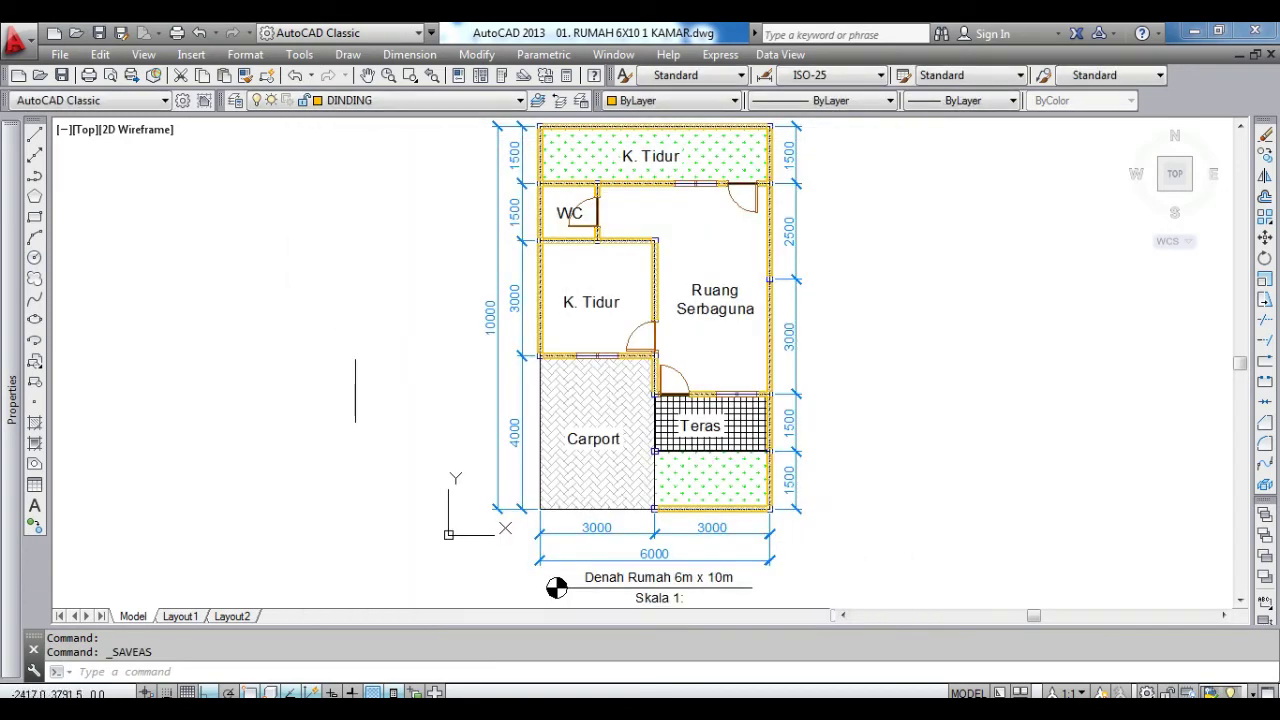
- Open and dismiss the application menu twice, then quit AutoCAD from the window's Close button
{"action": "left_click", "coordinate": [15, 39]}
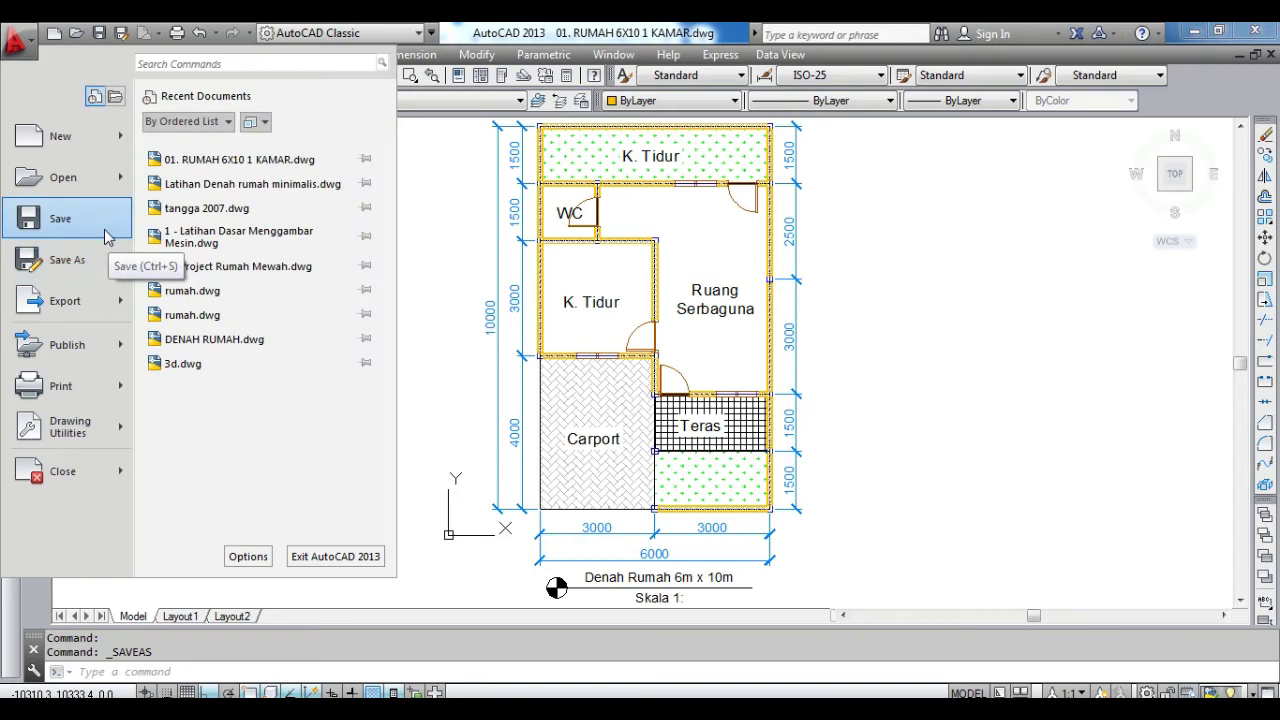
{"action": "left_click", "coordinate": [455, 374]}
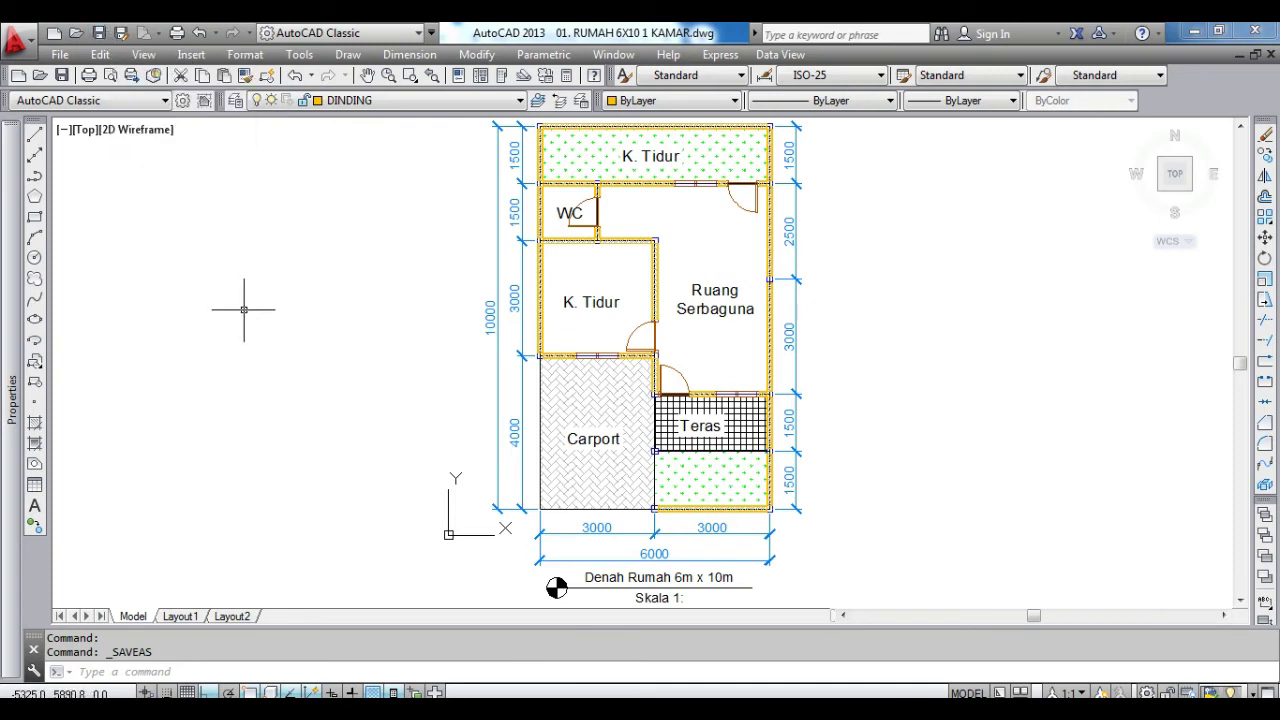
{"action": "left_click", "coordinate": [15, 40]}
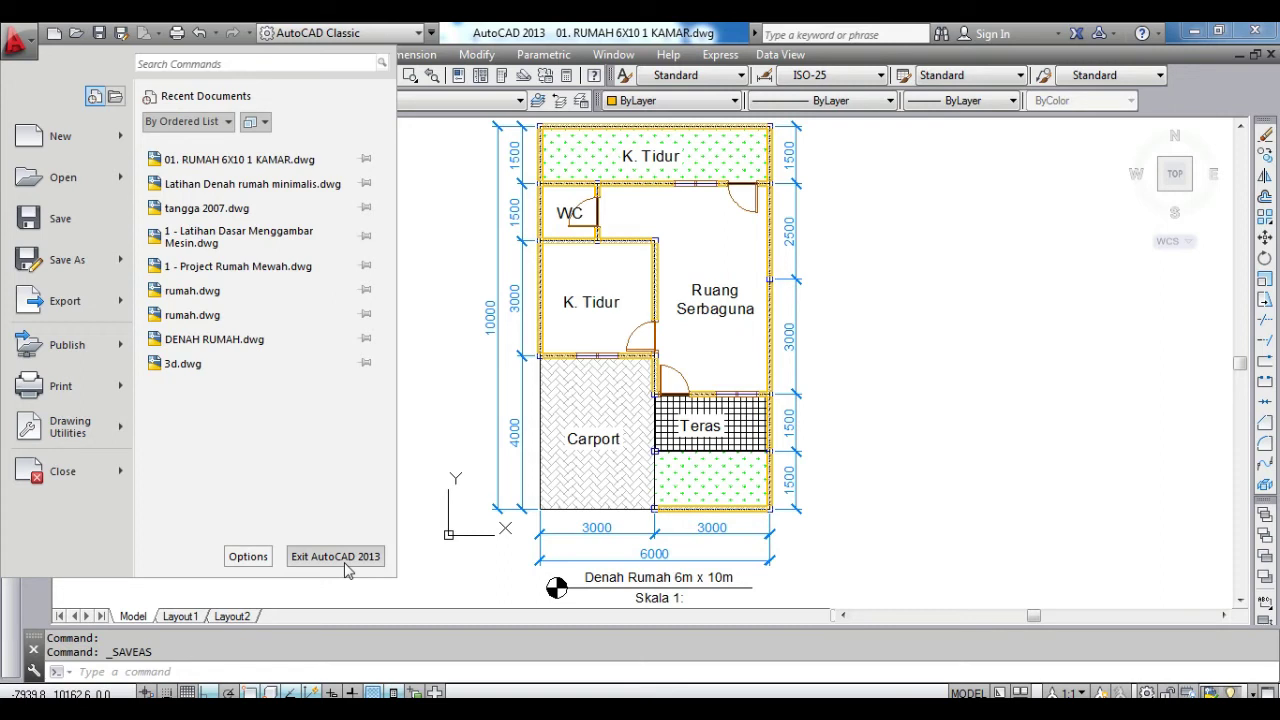
{"action": "left_click", "coordinate": [487, 343]}
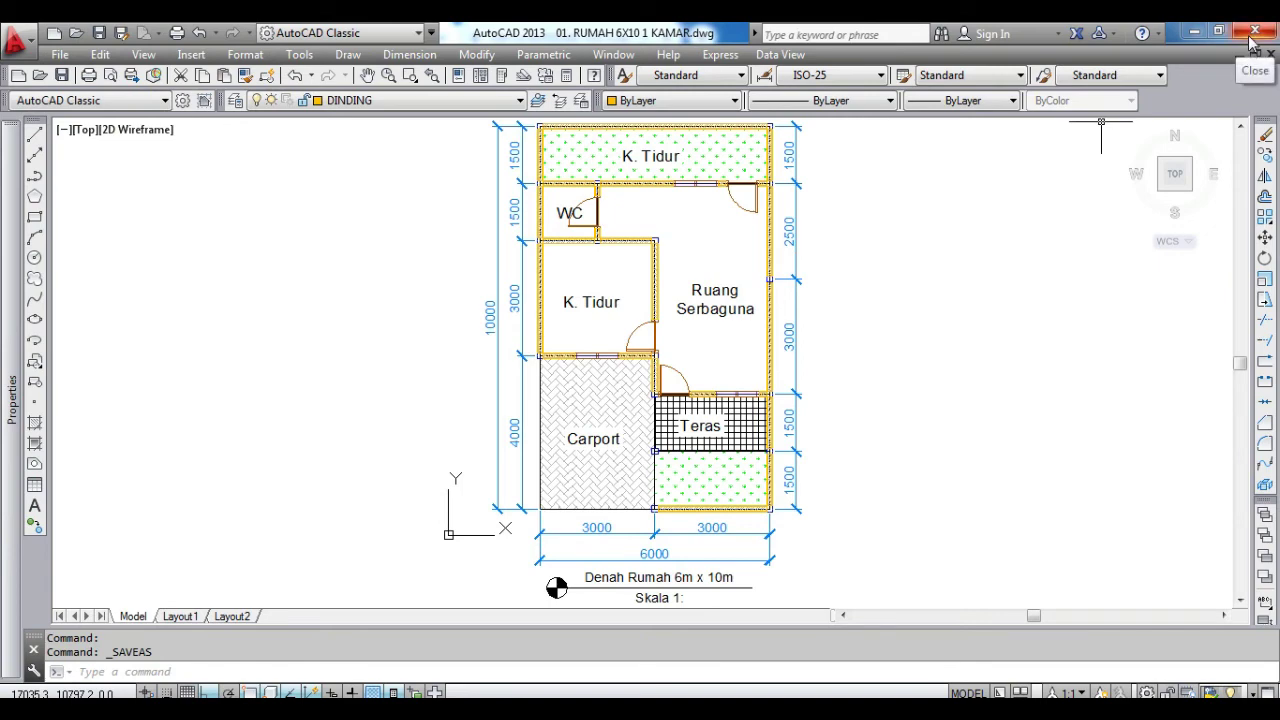
{"action": "left_click", "coordinate": [1252, 38]}
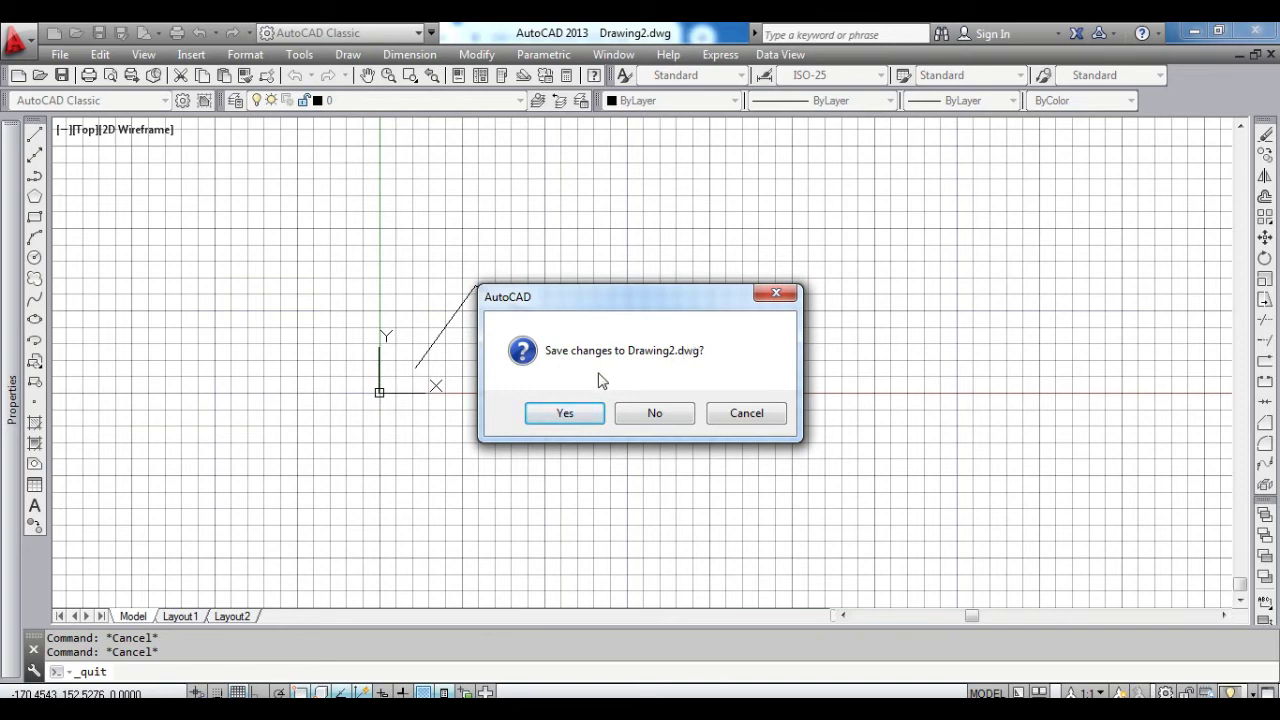
- Cancel the save-changes prompt to keep Drawing2 open, then show the workspace list
{"action": "left_click", "coordinate": [755, 414]}
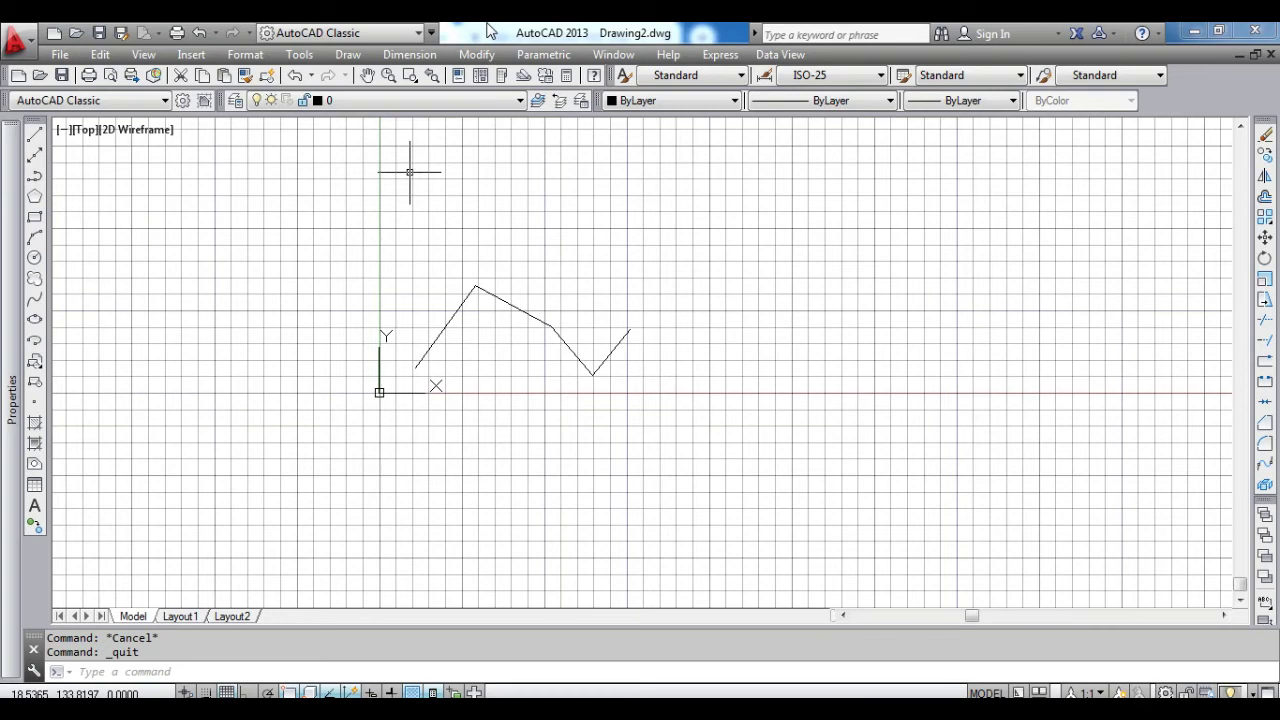
{"action": "left_click", "coordinate": [370, 33]}
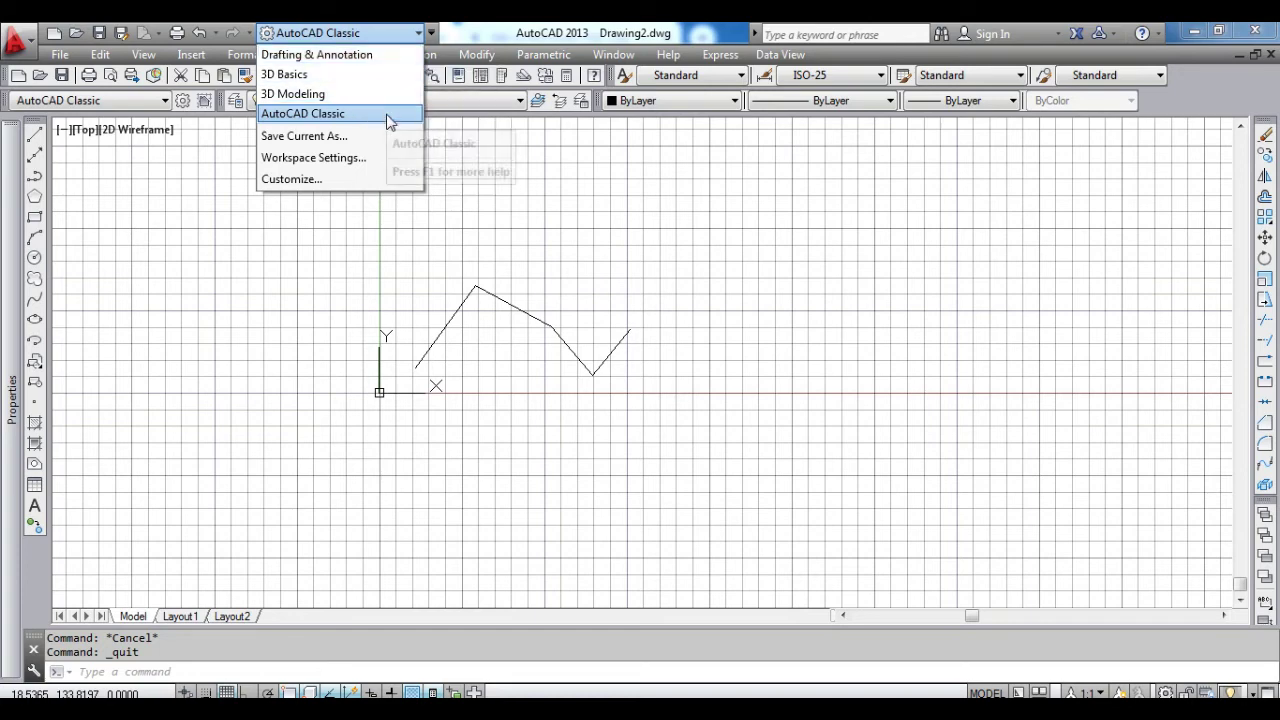
{"action": "left_click", "coordinate": [507, 203]}
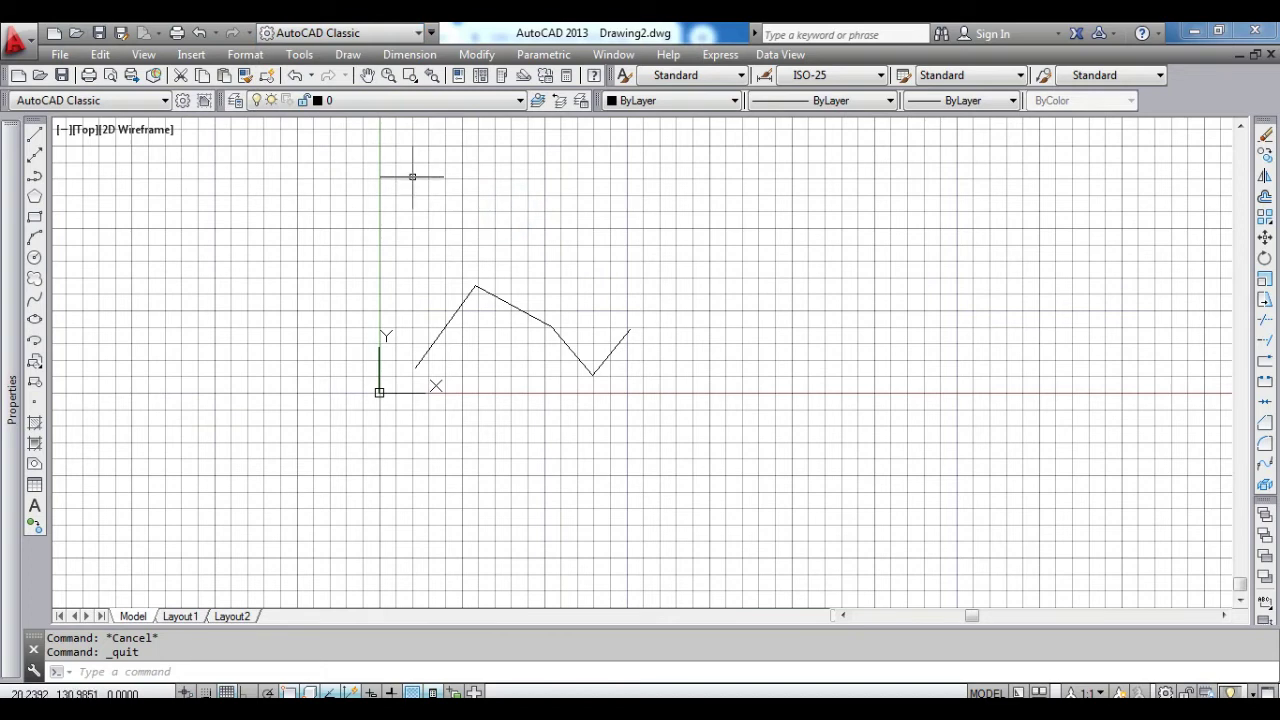
{"action": "key", "text": "Escape"}
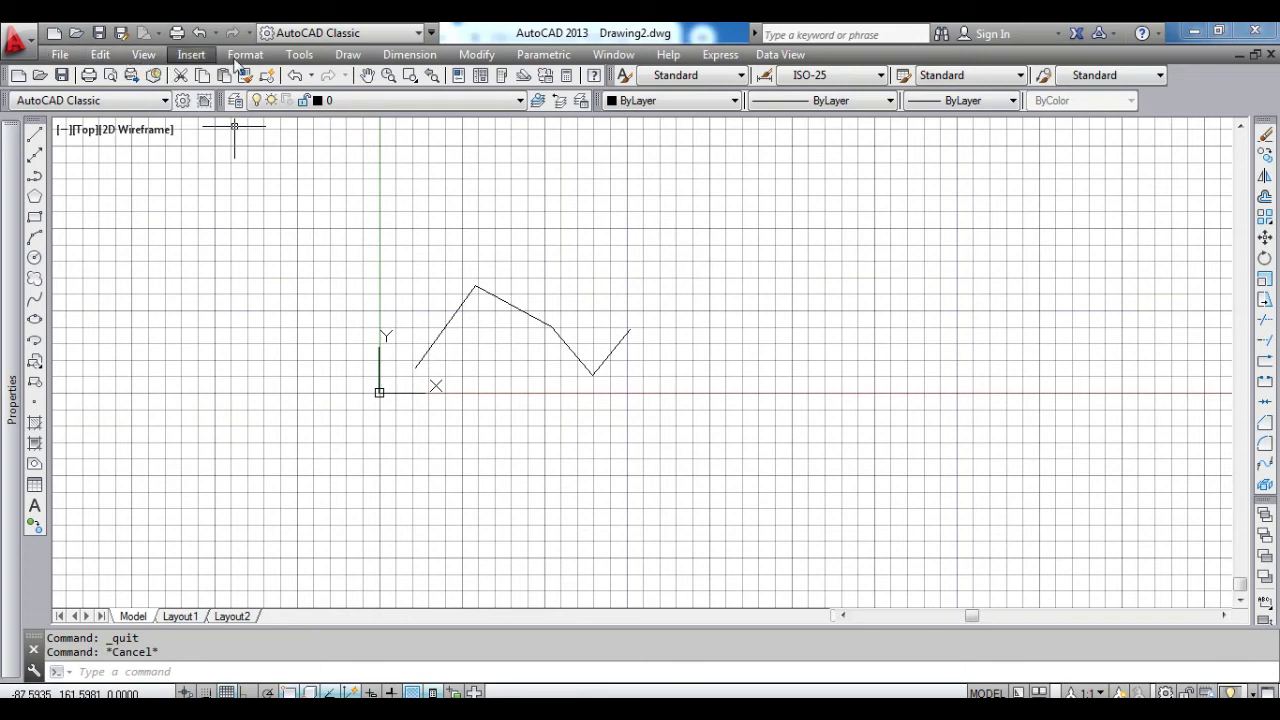
{"action": "key", "text": "ctrl+1"}
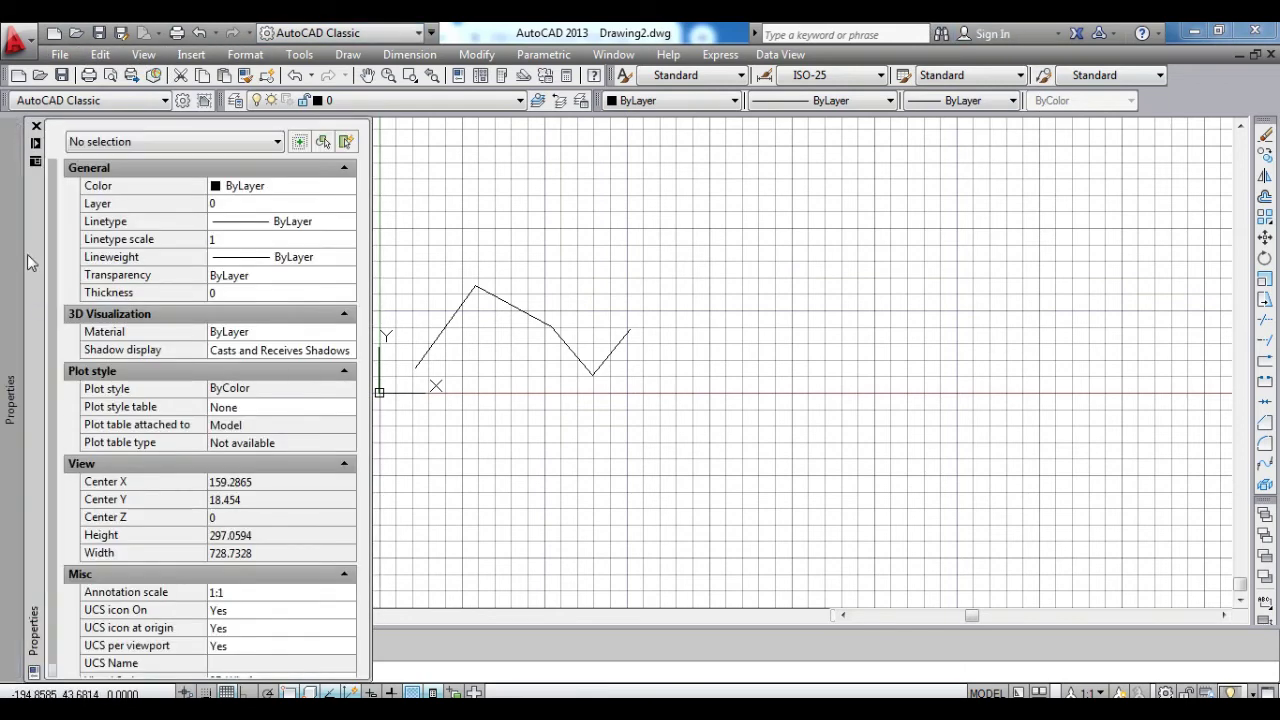
{"action": "key", "text": "ctrl+1"}
{"action": "left_click", "coordinate": [373, 36]}
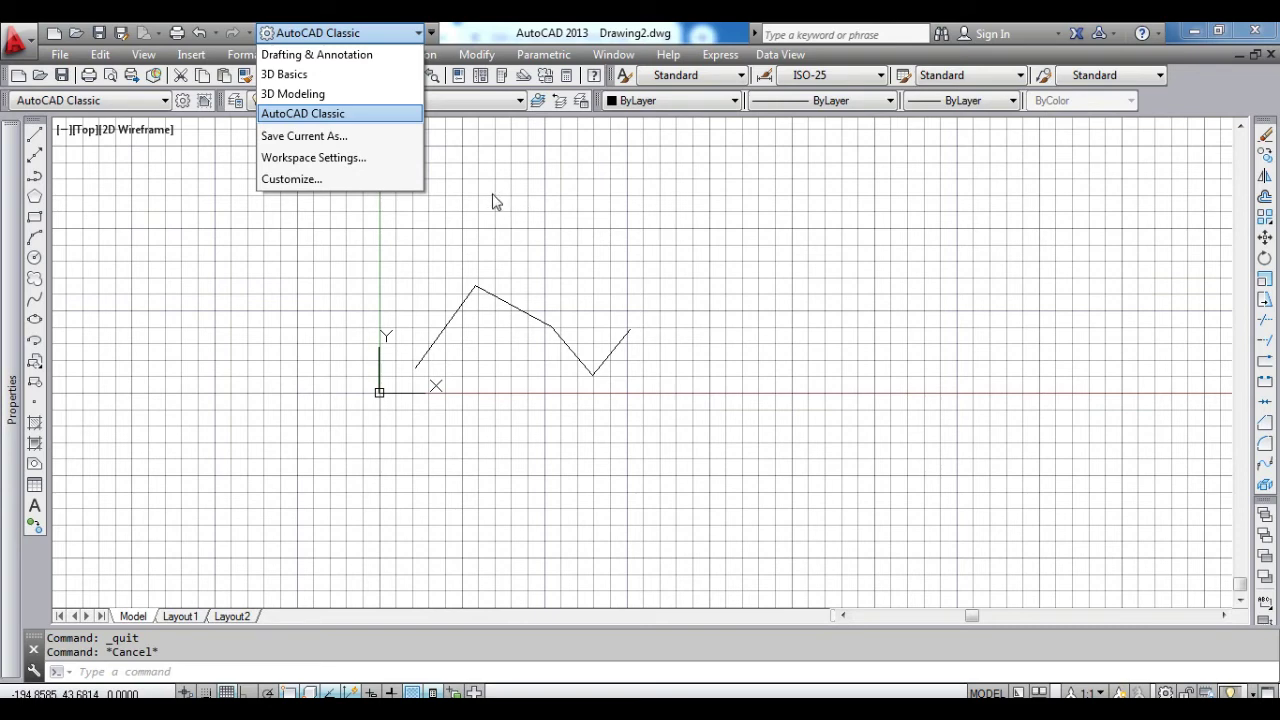
- Dismiss the workspace list without switching workspaces
{"action": "left_click", "coordinate": [514, 148]}
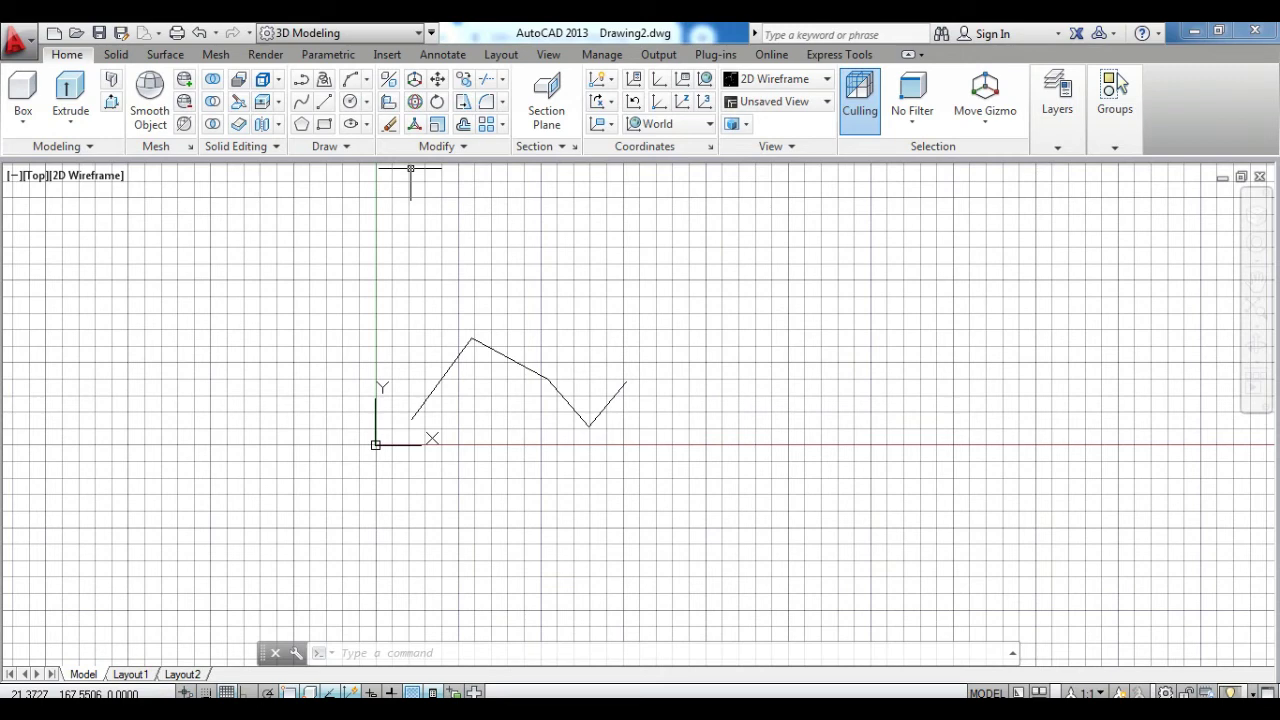
{"action": "left_click", "coordinate": [88, 146]}
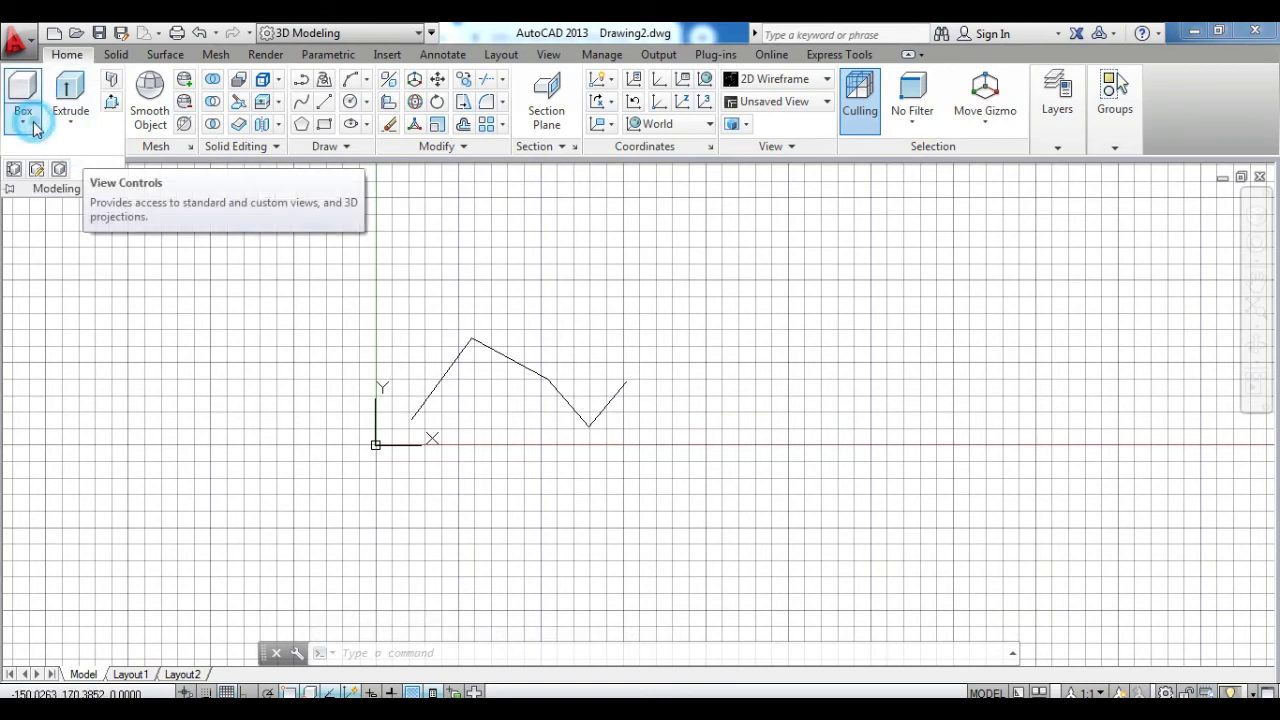
{"action": "left_click", "coordinate": [35, 127]}
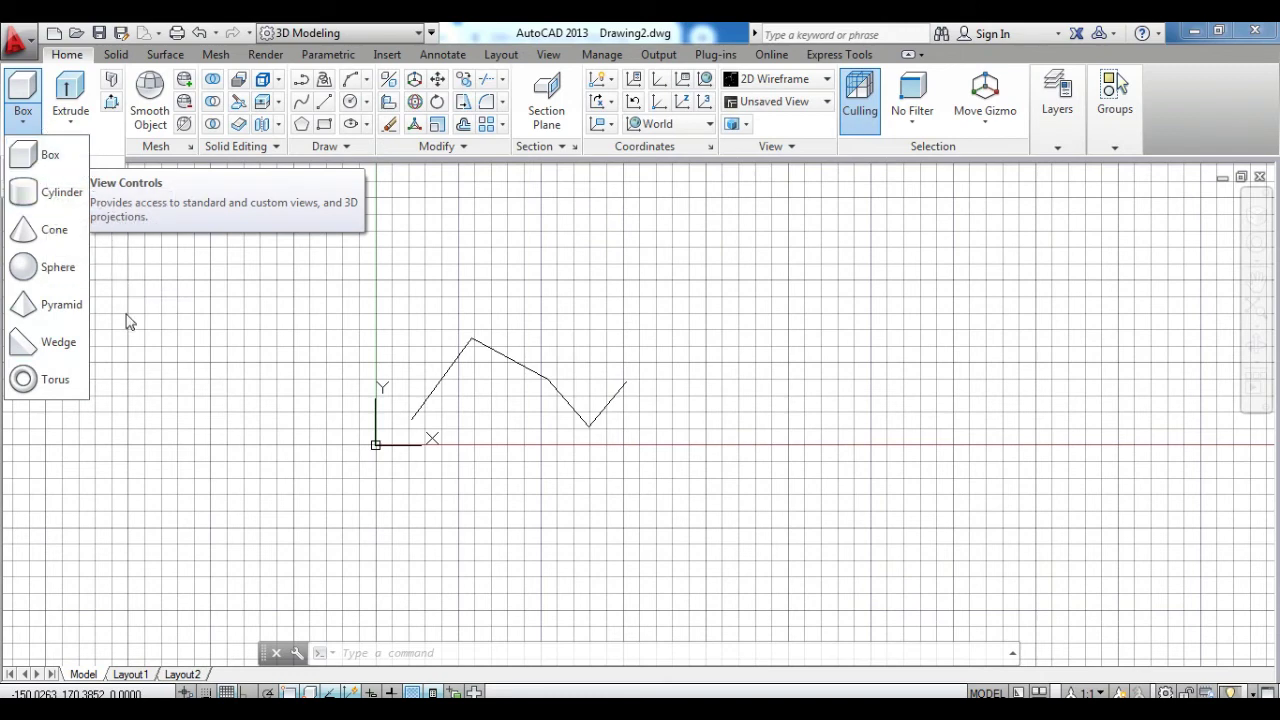
{"action": "left_click", "coordinate": [89, 127]}
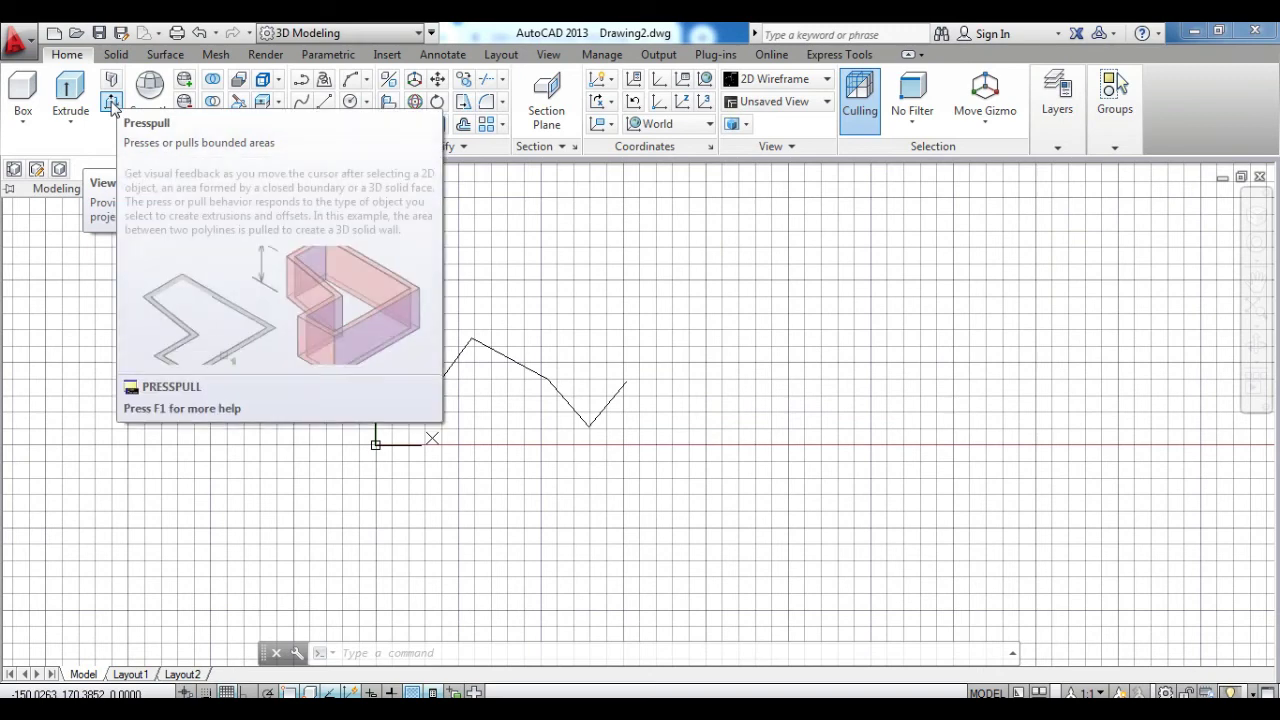
{"action": "left_click", "coordinate": [98, 134]}
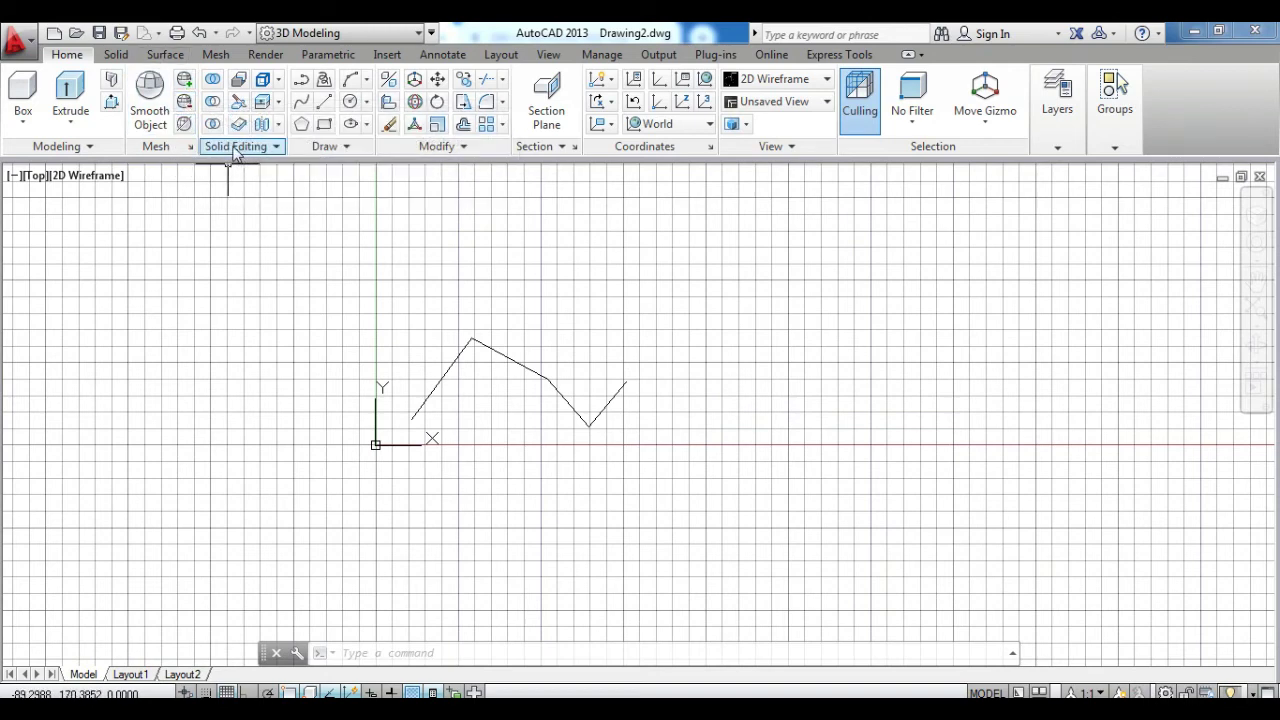
{"action": "left_click", "coordinate": [233, 148]}
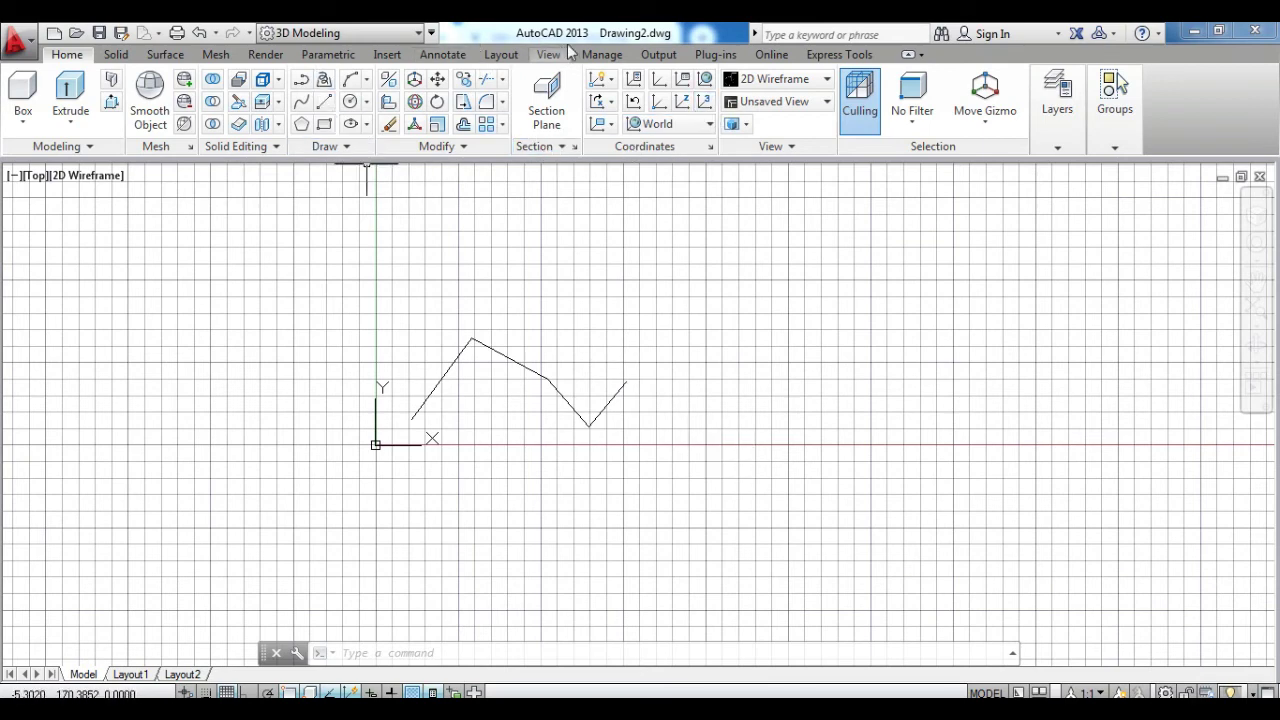
- Try 3D Basics' Box flyout, Presspull and Render tab, then switch to Drafting & Annotation
{"action": "left_click", "coordinate": [375, 33]}
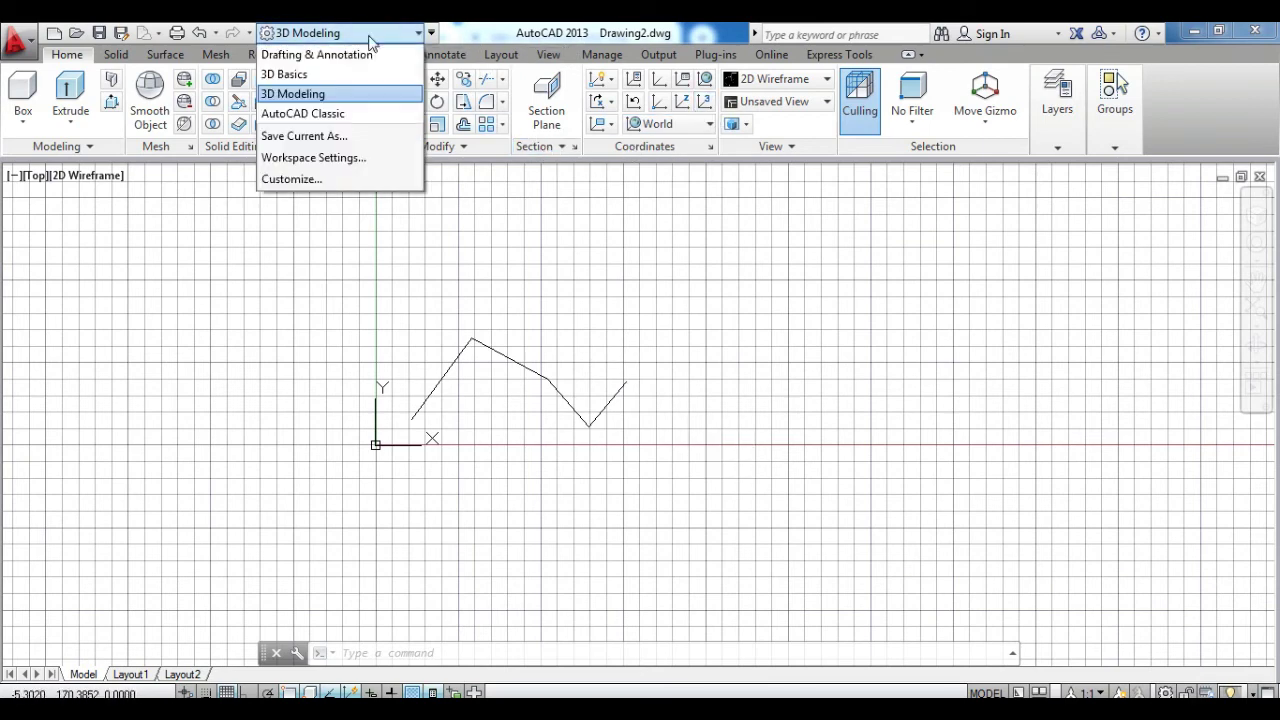
{"action": "left_click", "coordinate": [333, 75]}
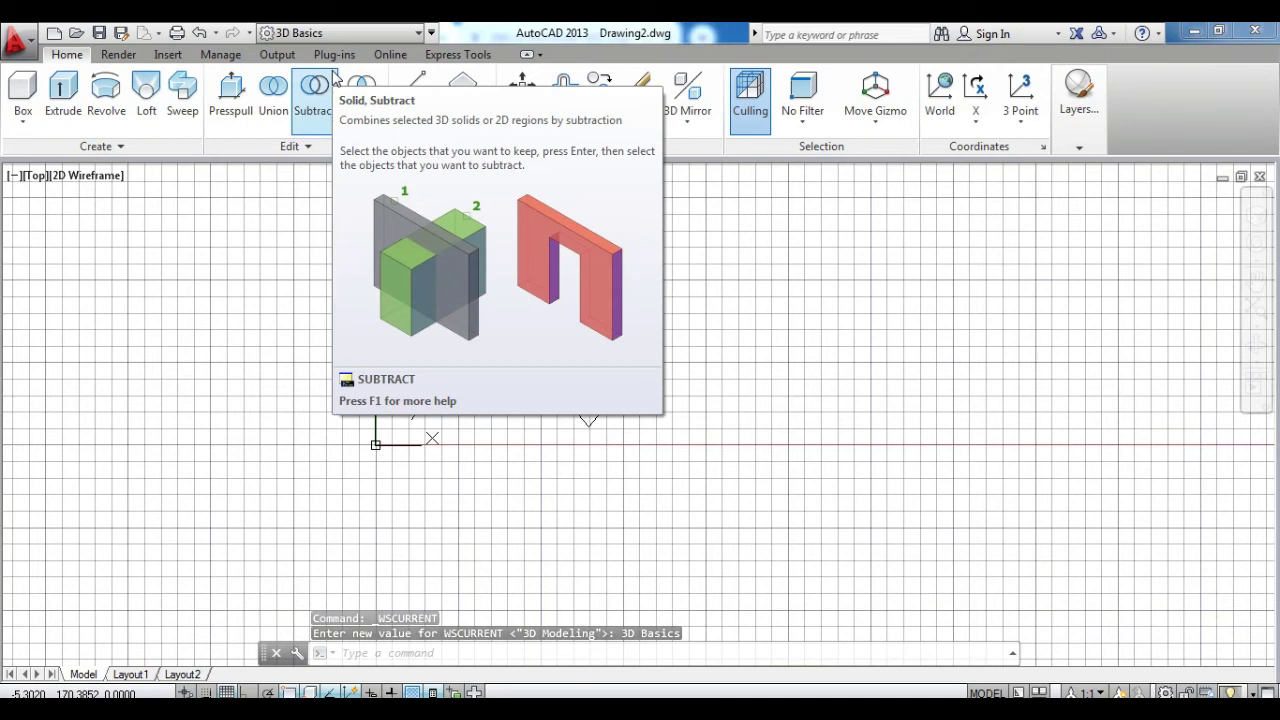
{"action": "left_click", "coordinate": [23, 122]}
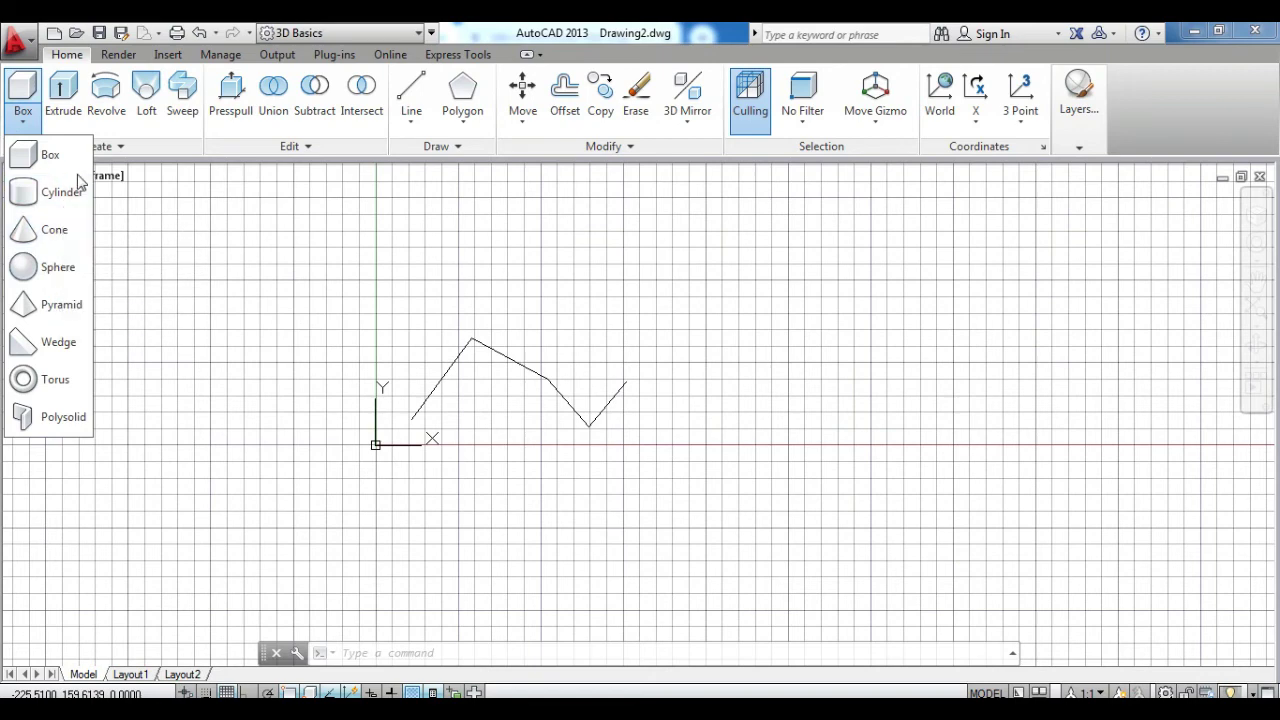
{"action": "left_click", "coordinate": [231, 95]}
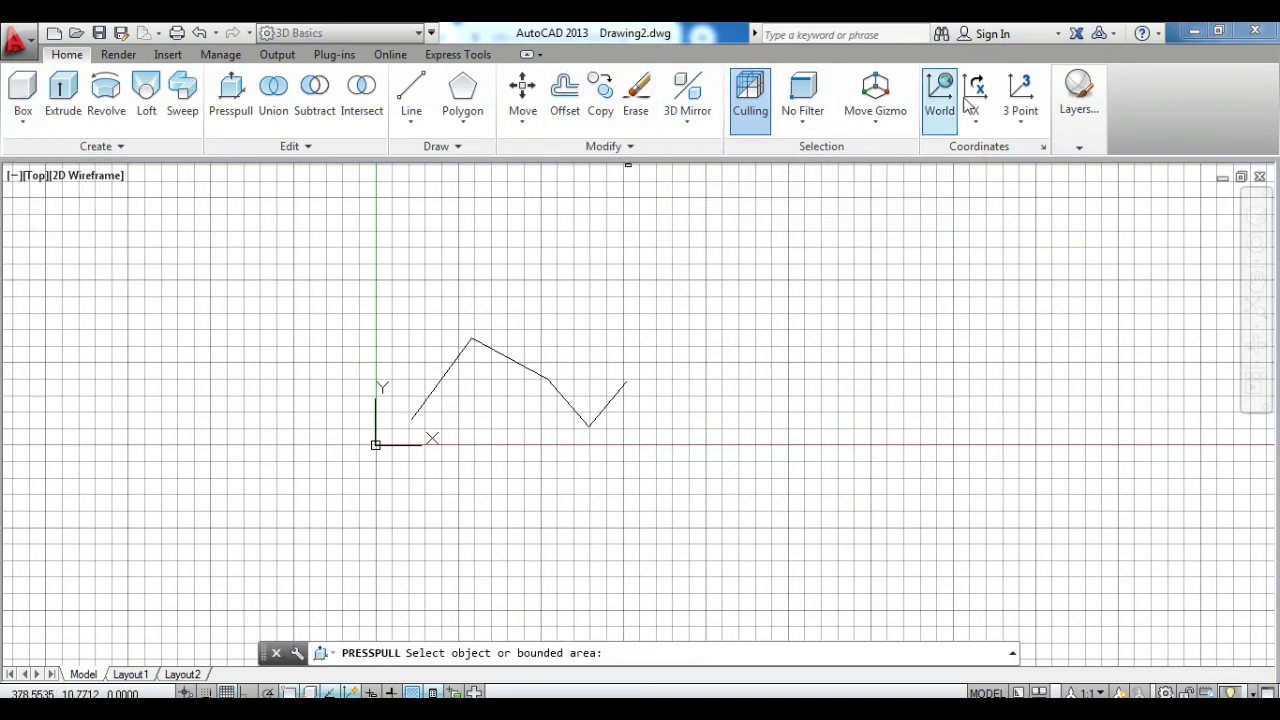
{"action": "left_click", "coordinate": [120, 56]}
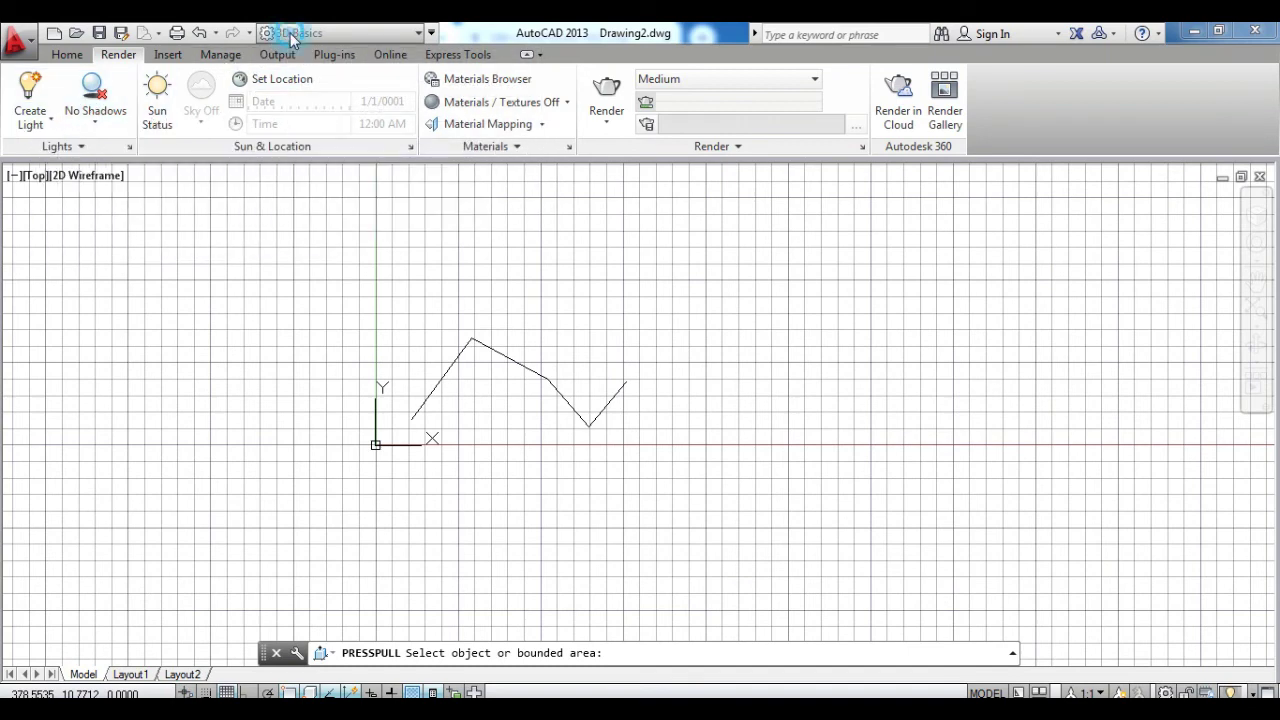
{"action": "left_click", "coordinate": [330, 32]}
{"action": "left_click", "coordinate": [345, 52]}
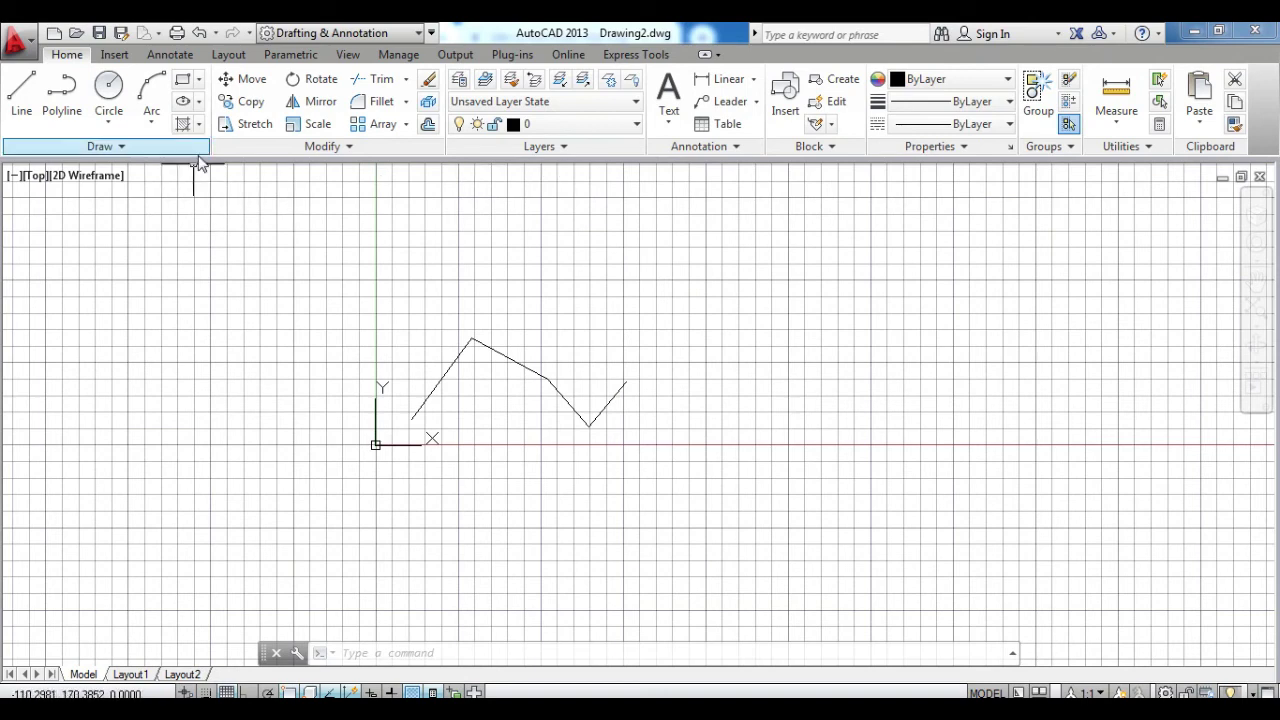
- Expand the Layers and Modify panels and view the fillet, chamfer and blend options
{"action": "left_click", "coordinate": [574, 146]}
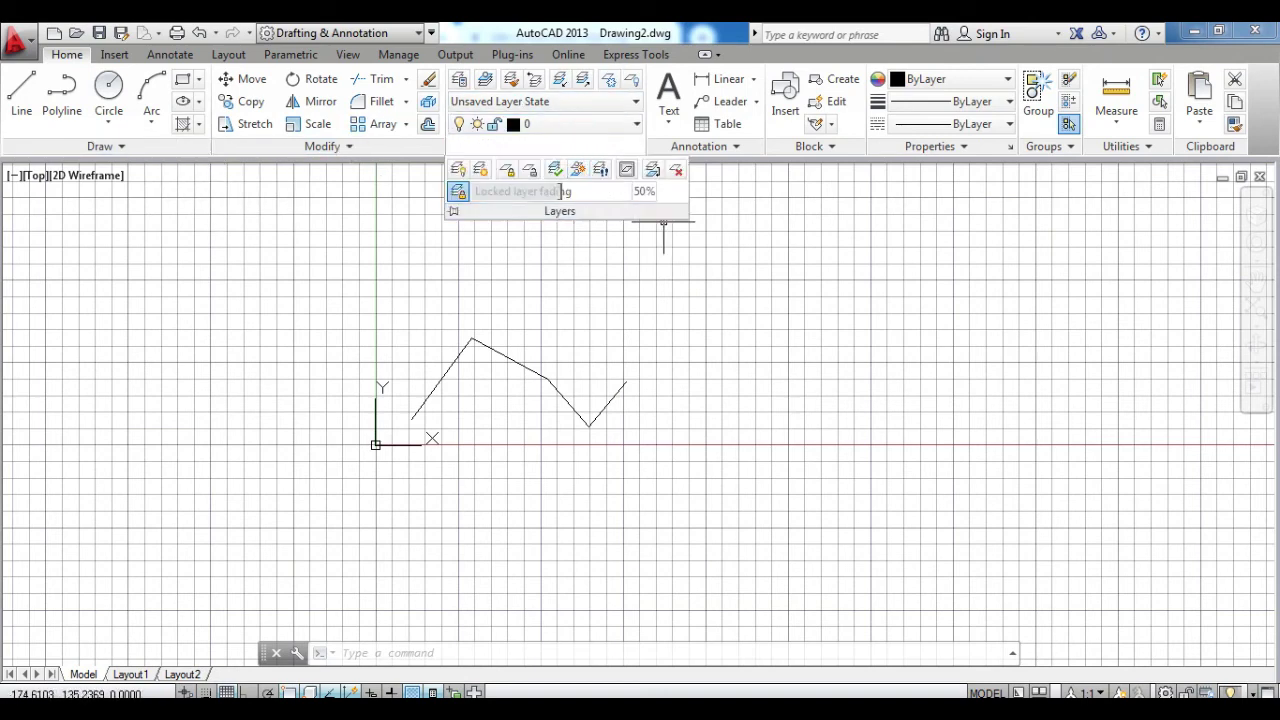
{"action": "key", "text": "Escape"}
{"action": "left_click", "coordinate": [349, 148]}
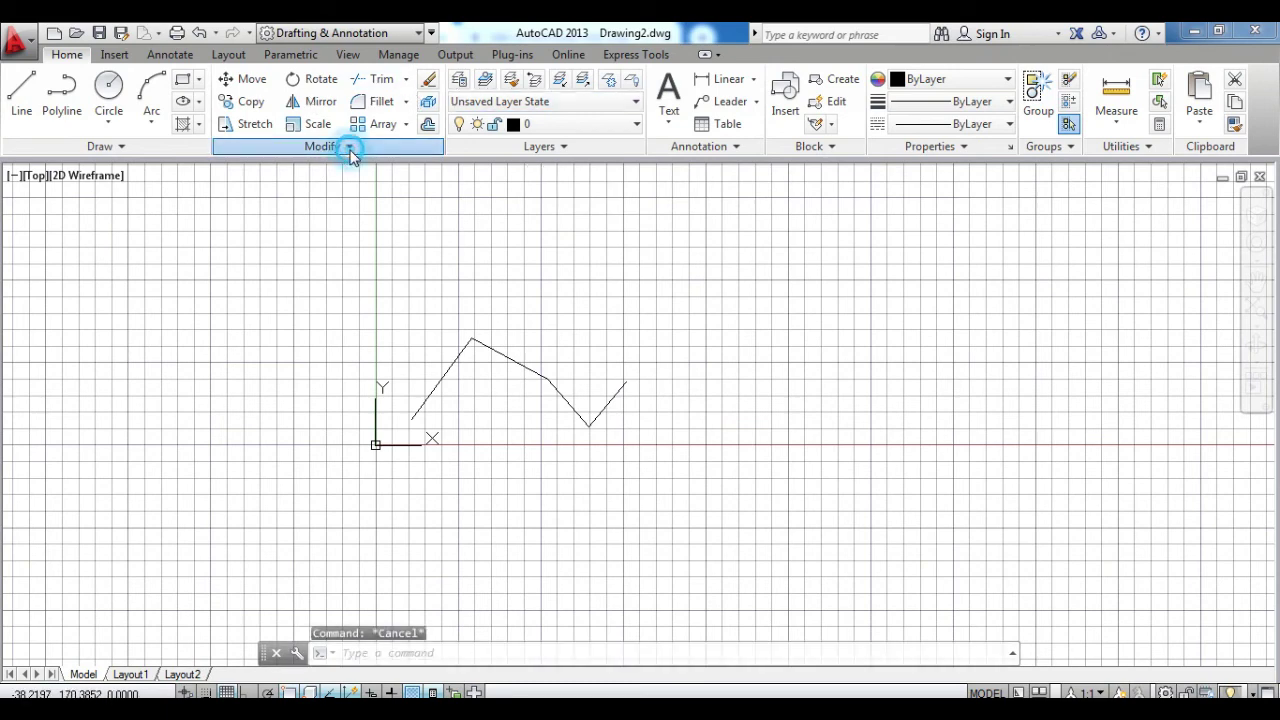
{"action": "left_click", "coordinate": [405, 101]}
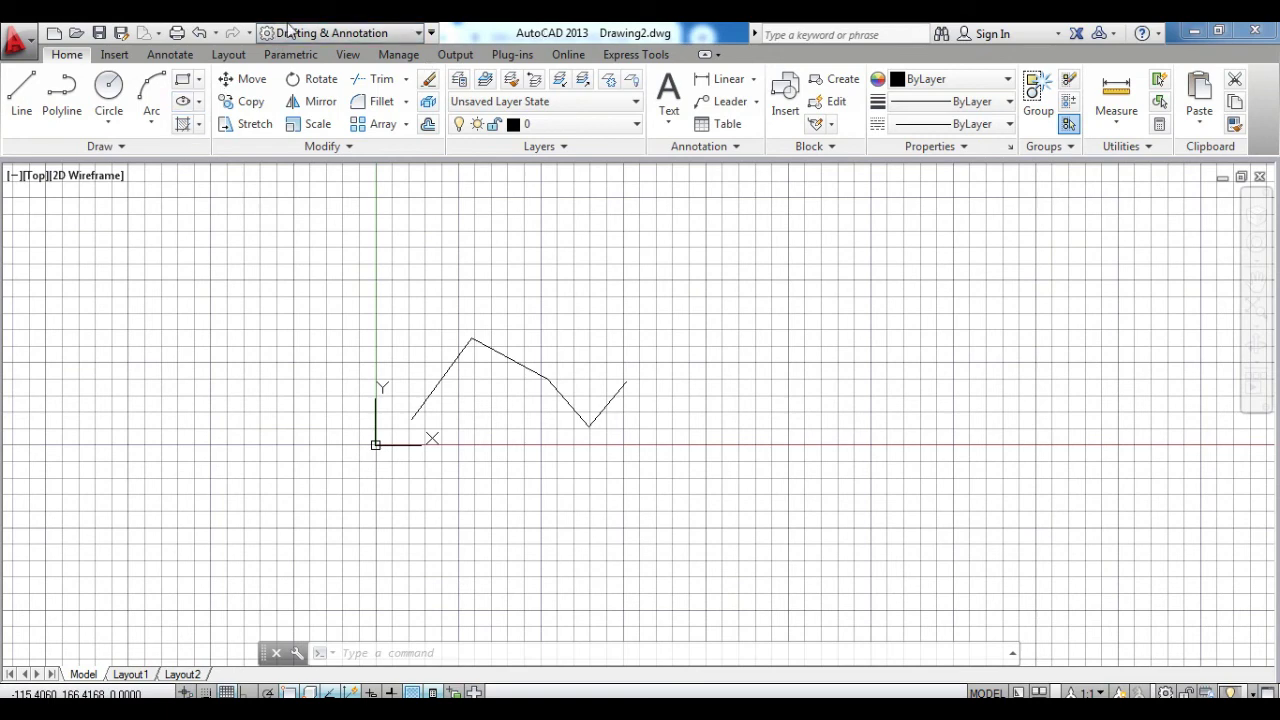
- Open the workspace list twice and close it, keeping Drafting & Annotation
{"action": "left_click", "coordinate": [322, 33]}
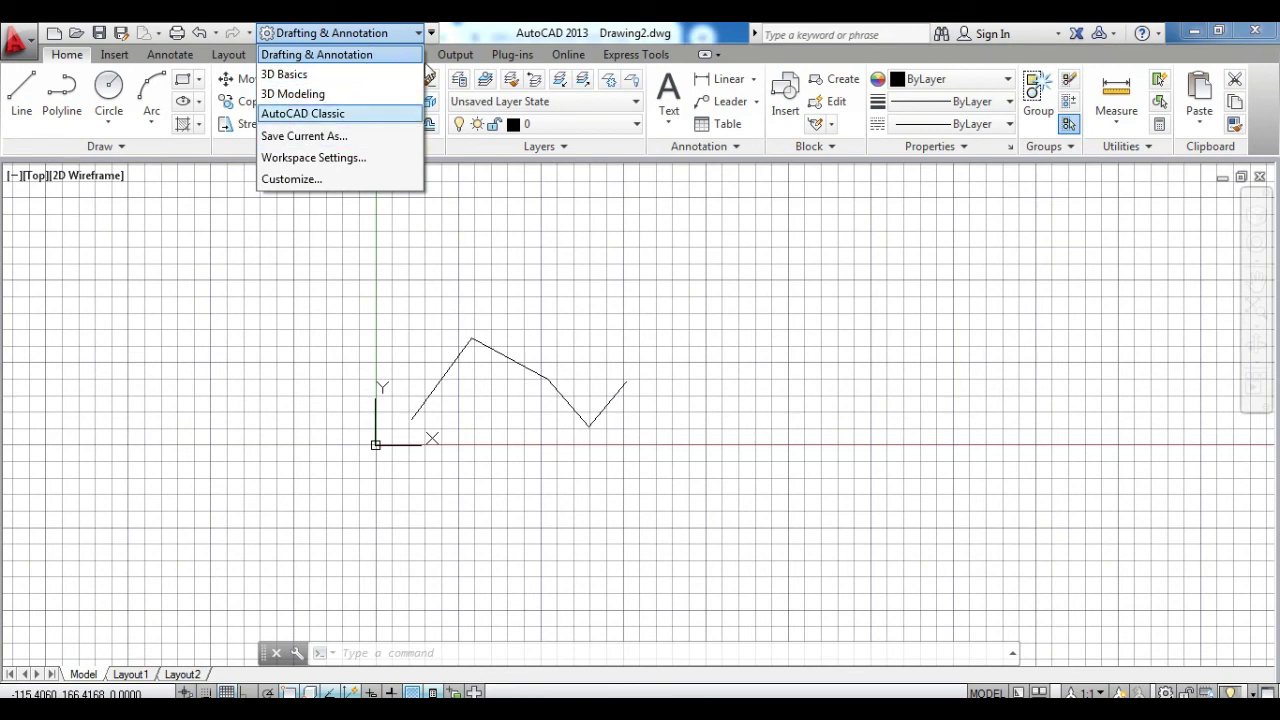
{"action": "left_click", "coordinate": [455, 33]}
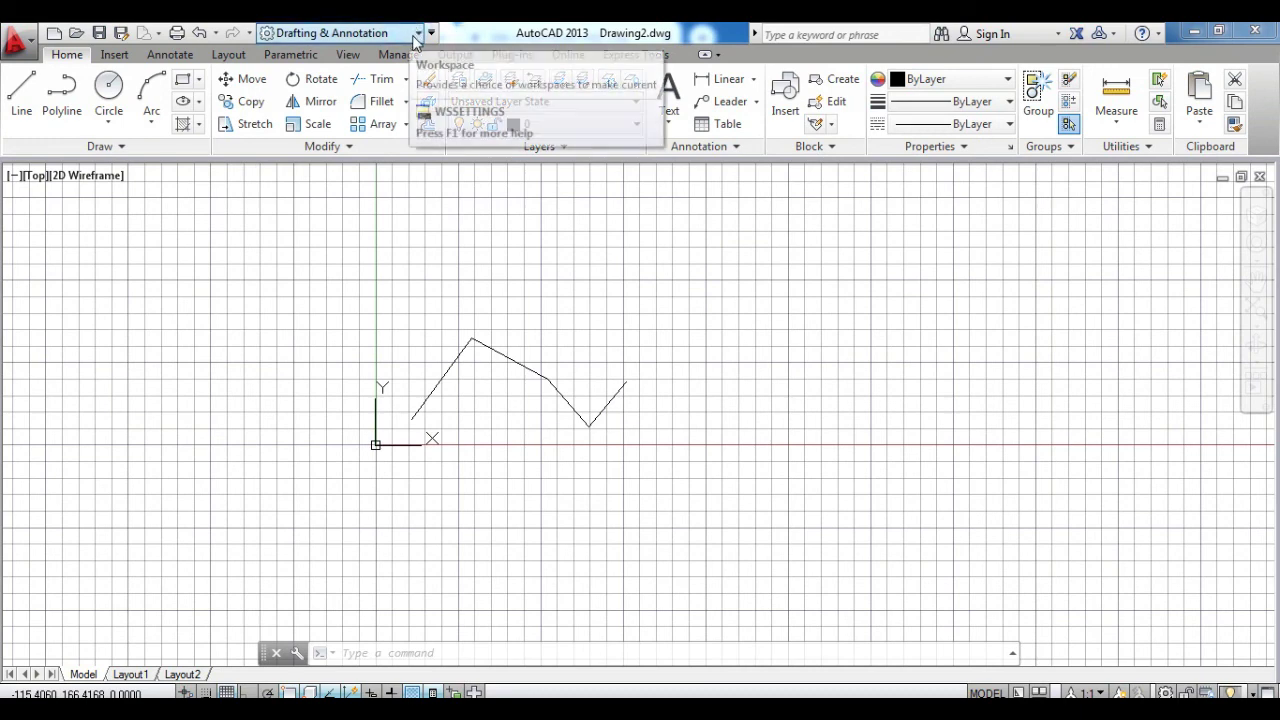
{"action": "left_click", "coordinate": [412, 35]}
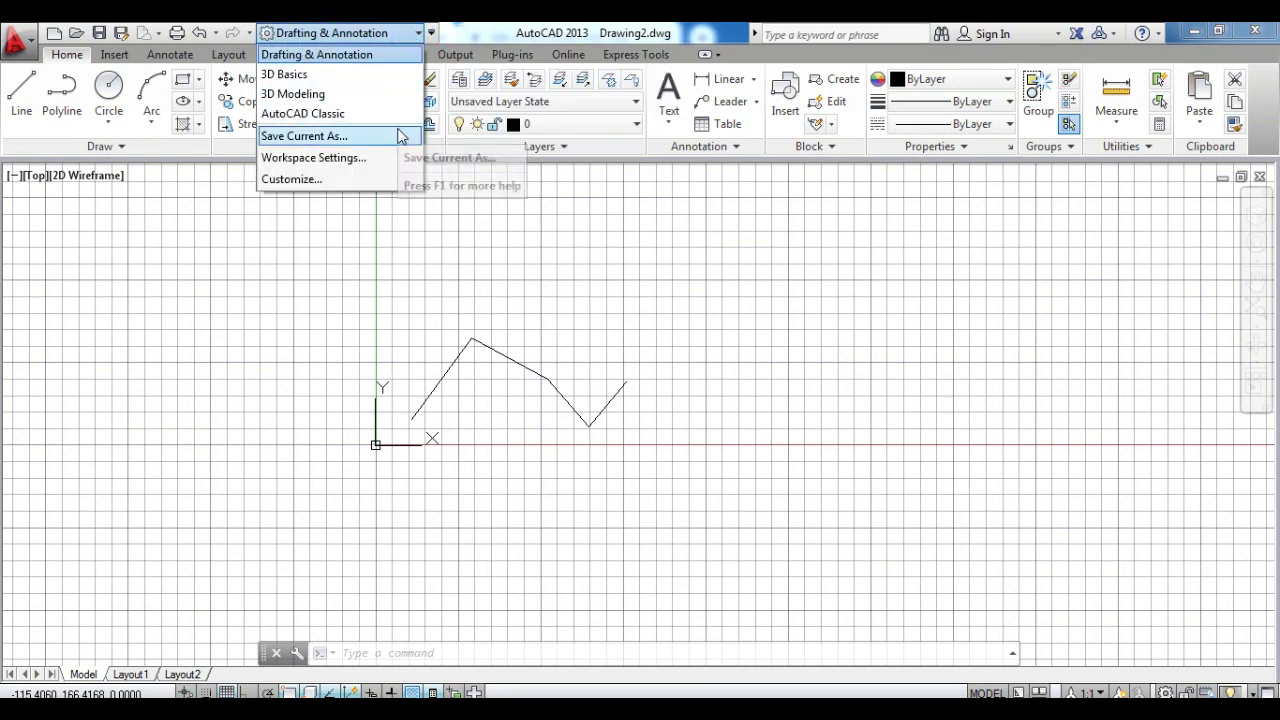
{"action": "left_click", "coordinate": [470, 40]}
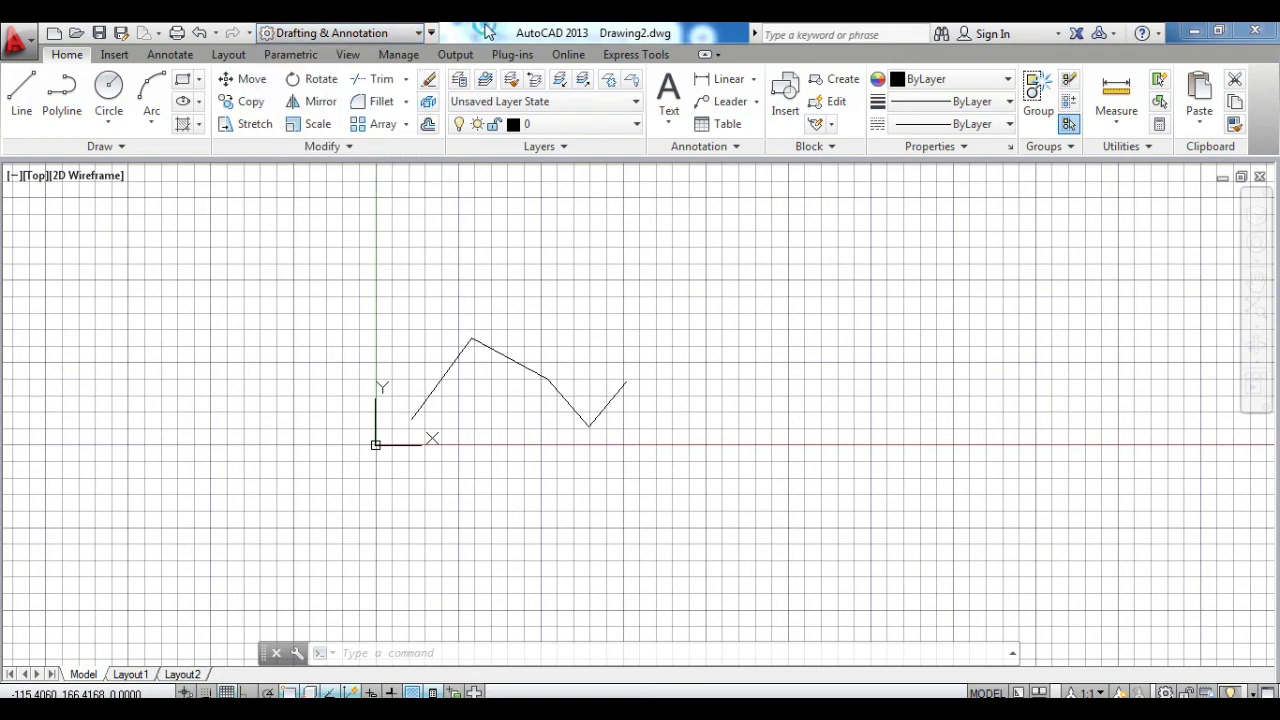
- Add the Render tab to the ribbon through the ribbon's Show Tabs menu
{"action": "right_click", "coordinate": [660, 28]}
{"action": "right_click", "coordinate": [1268, 122]}
{"action": "mouse_move", "coordinate": [1068, 191]}
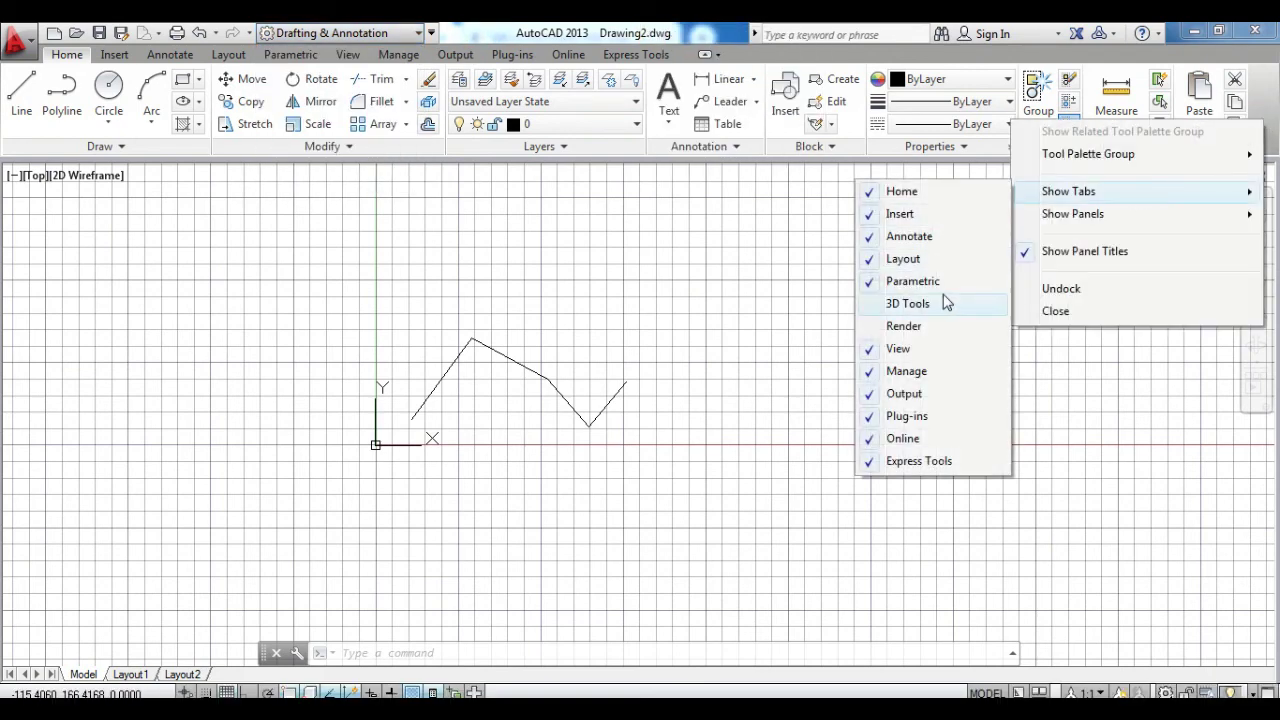
{"action": "left_click", "coordinate": [955, 327]}
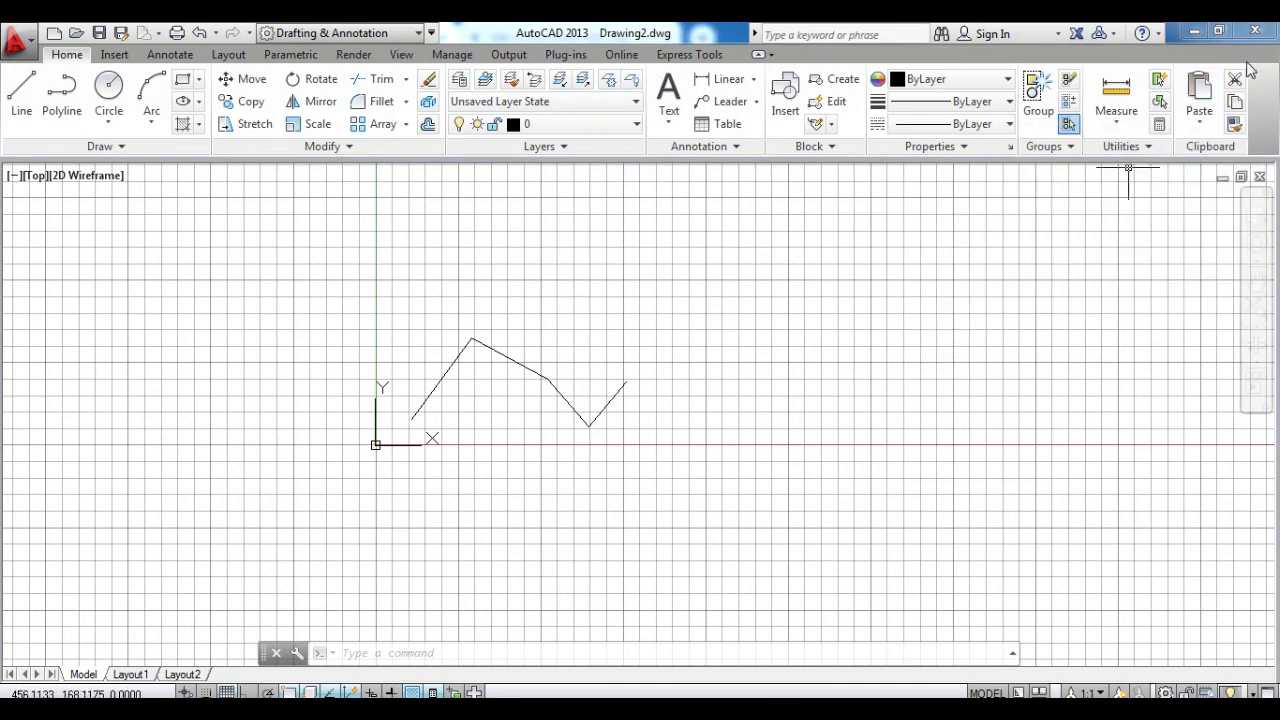
- Reopen the ribbon options and workspace list, then close both unchanged
{"action": "right_click", "coordinate": [1258, 100]}
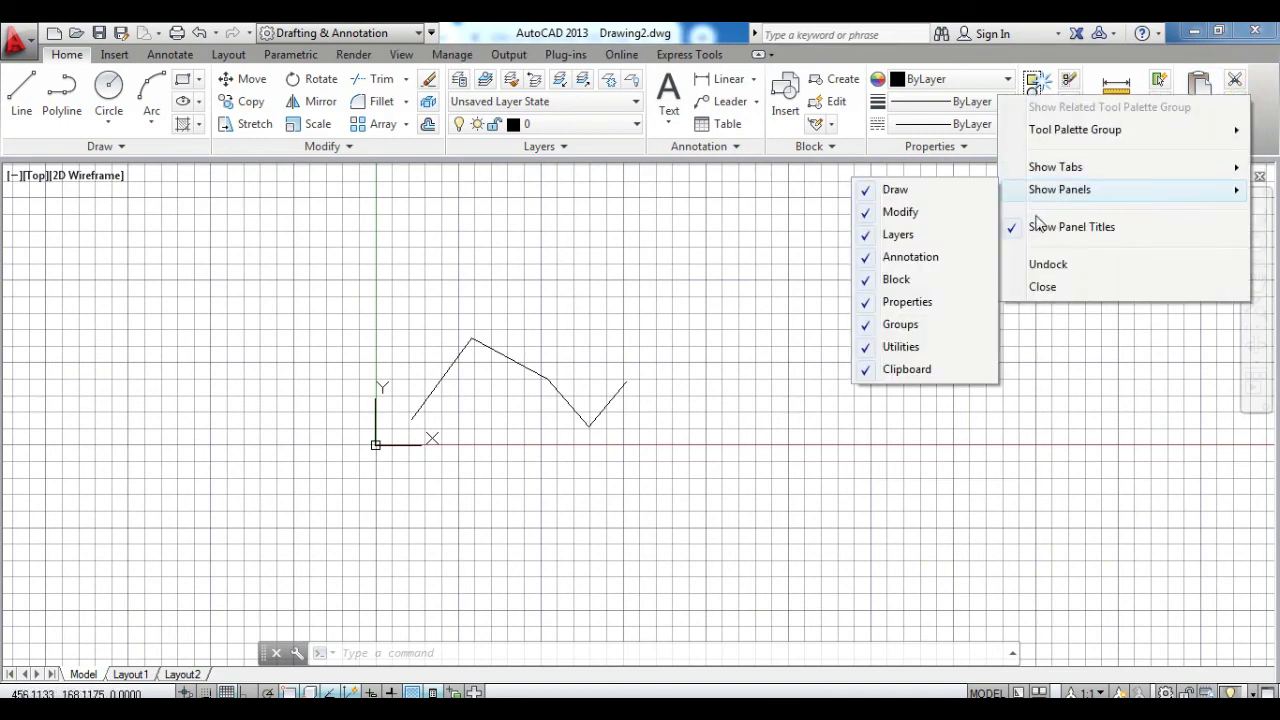
{"action": "mouse_move", "coordinate": [1055, 167]}
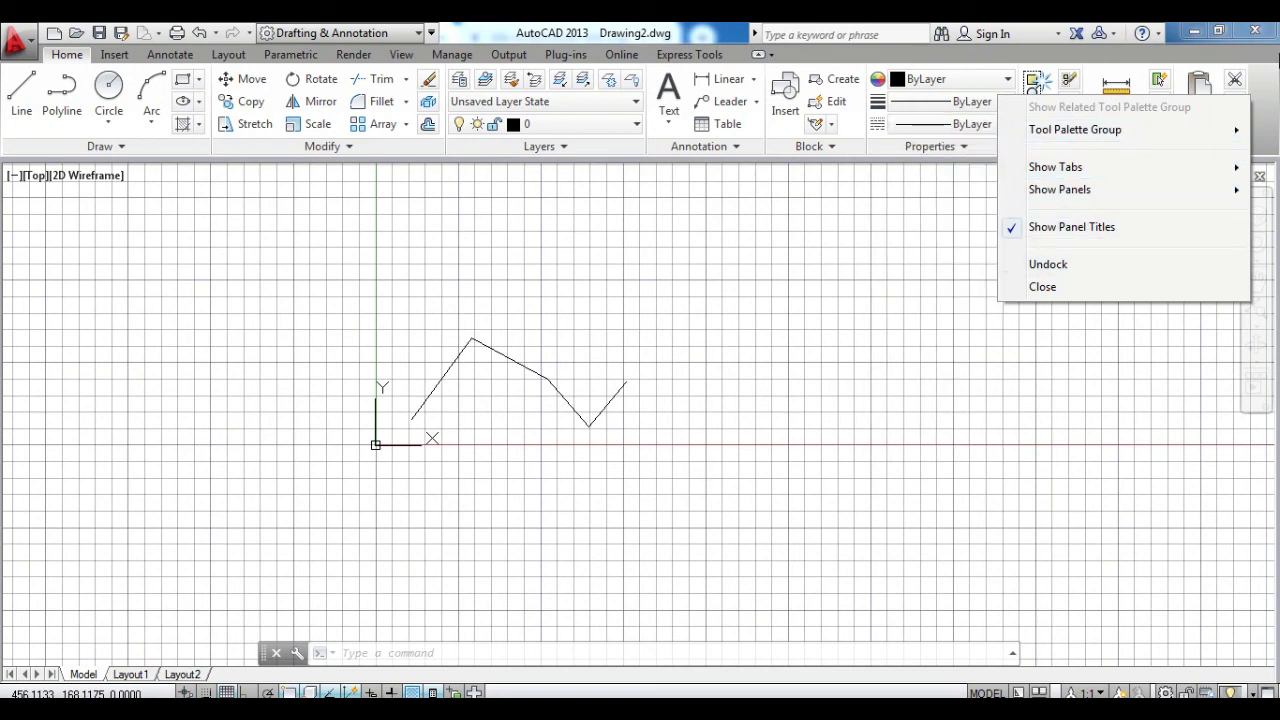
{"action": "left_click", "coordinate": [1265, 100]}
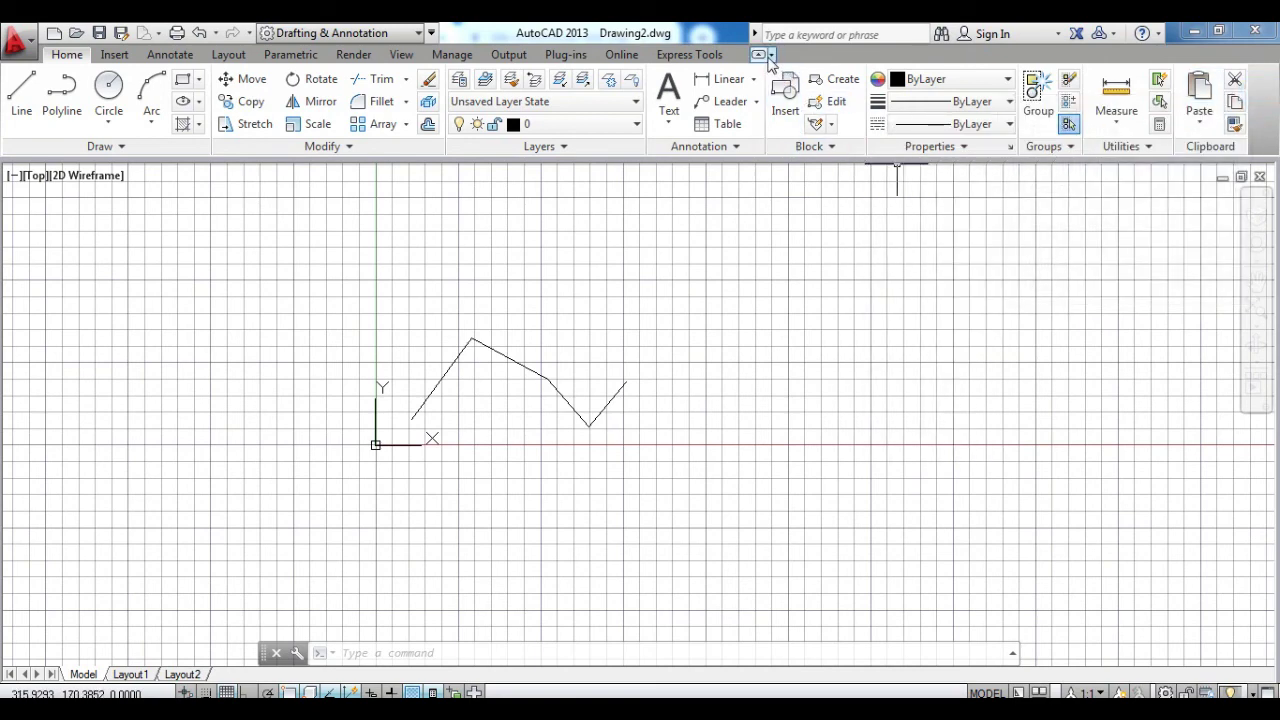
{"action": "left_click", "coordinate": [405, 35]}
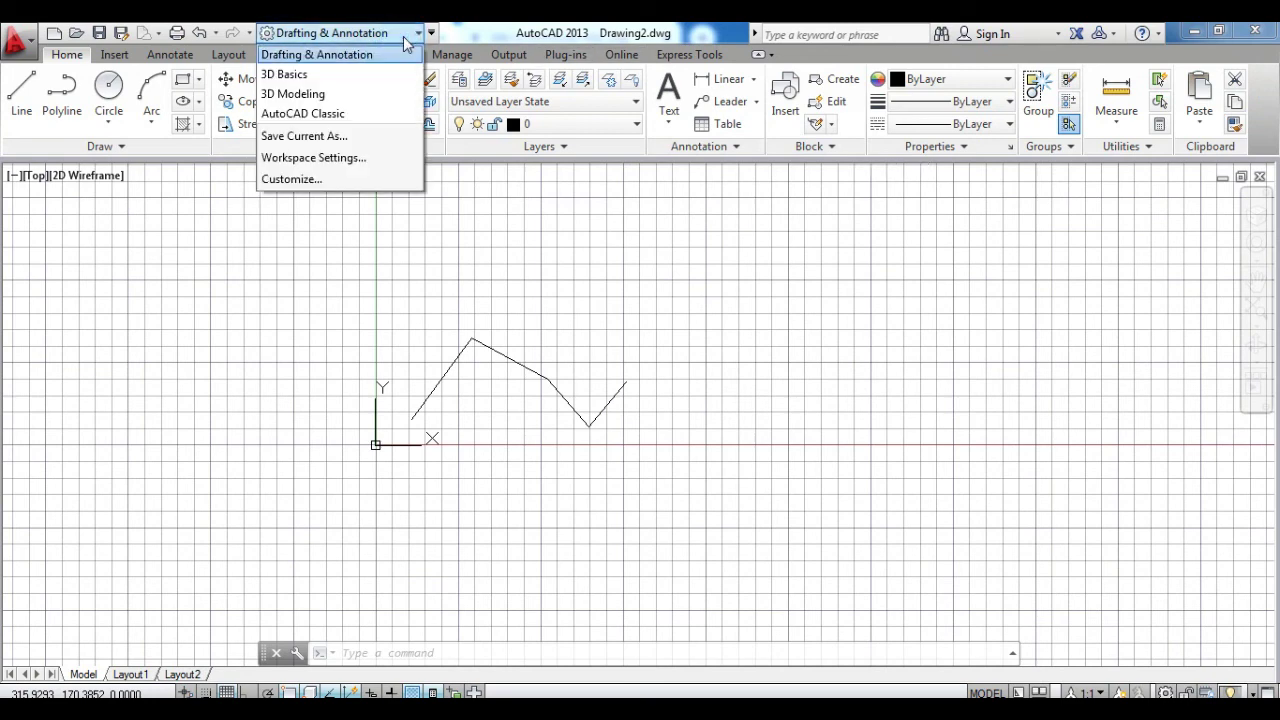
{"action": "left_click", "coordinate": [521, 421]}
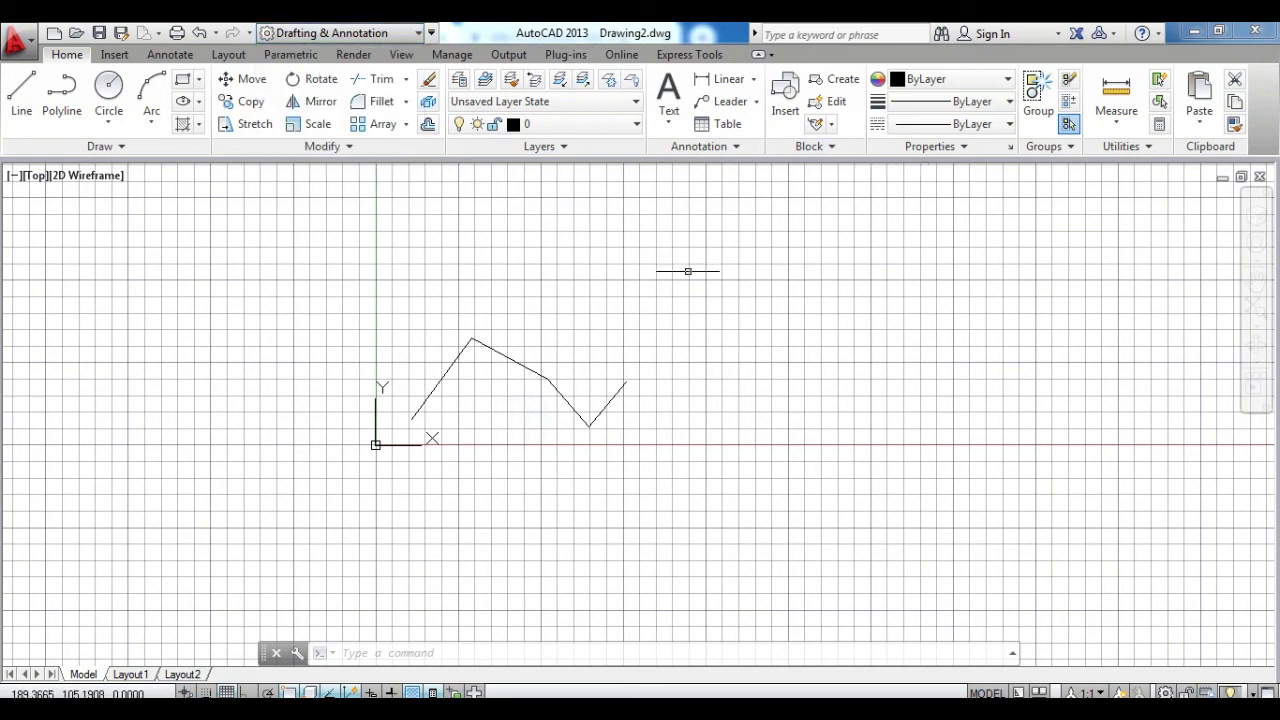
- Save the current setup as workspace 'MY WORKSPACE' and check it in the workspace list
{"action": "left_click", "coordinate": [358, 35]}
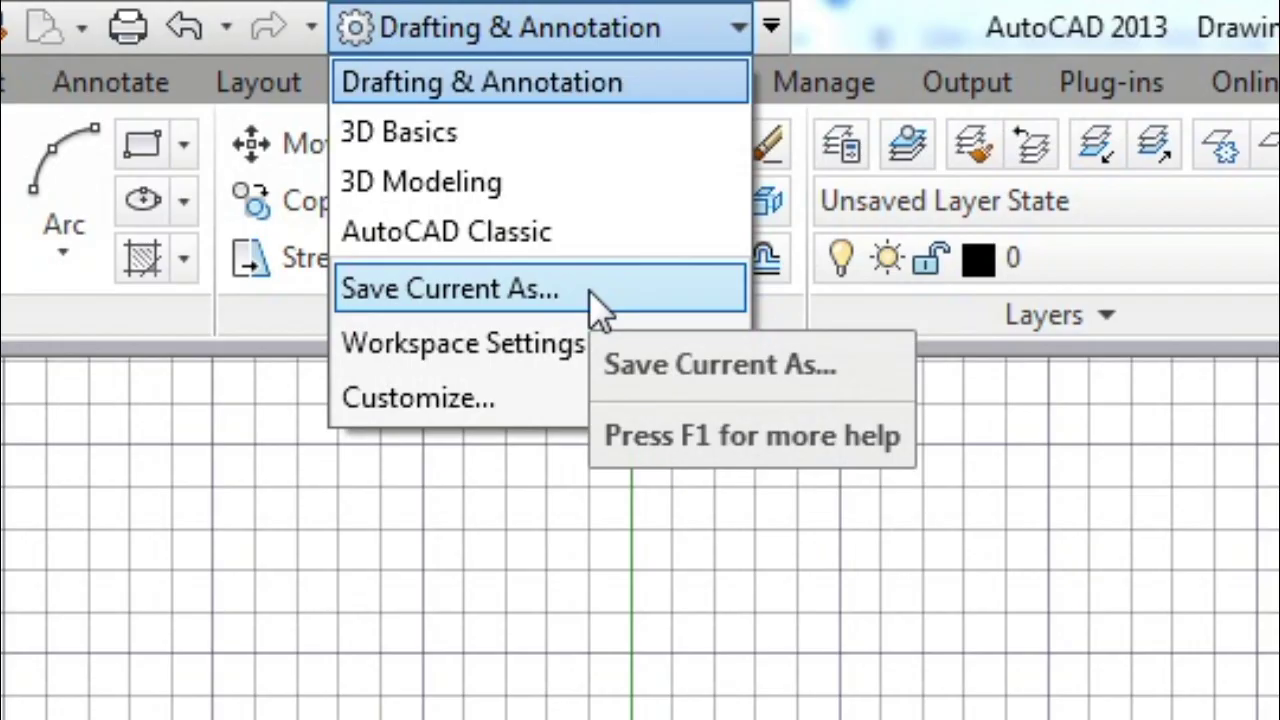
{"action": "left_click", "coordinate": [362, 138]}
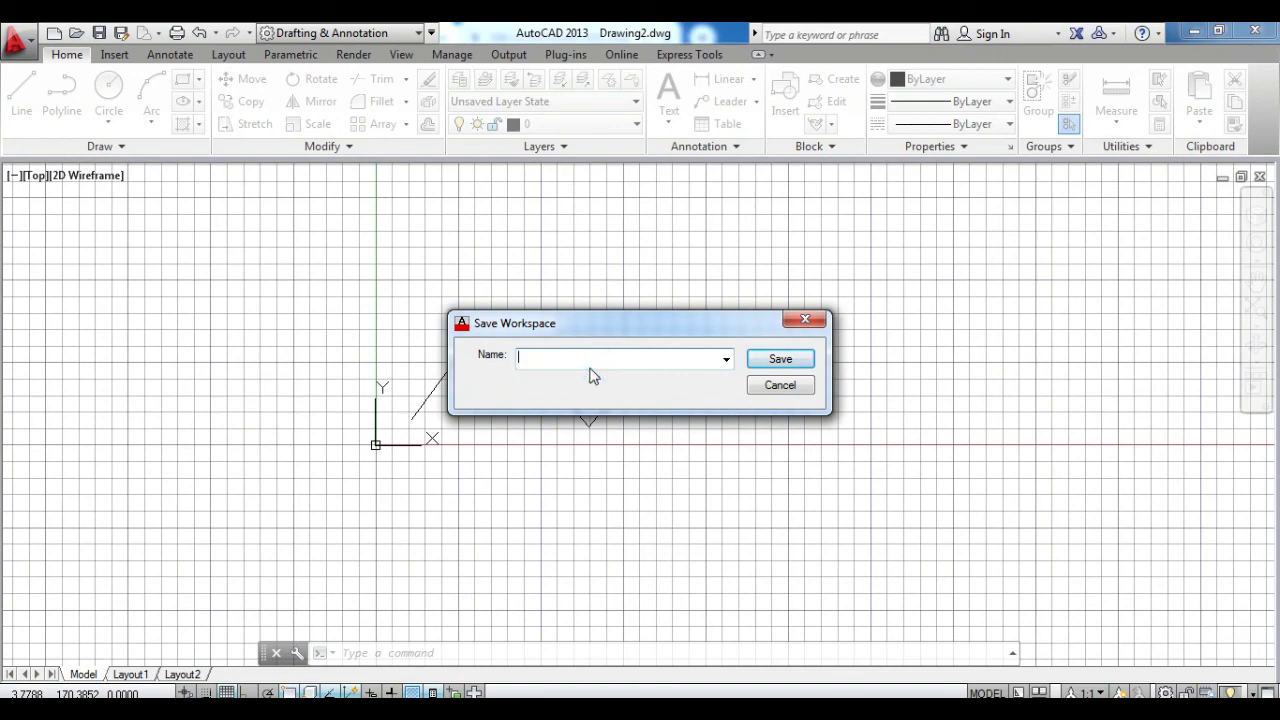
{"action": "type", "text": "a"}
{"action": "key", "text": "BackSpace"}
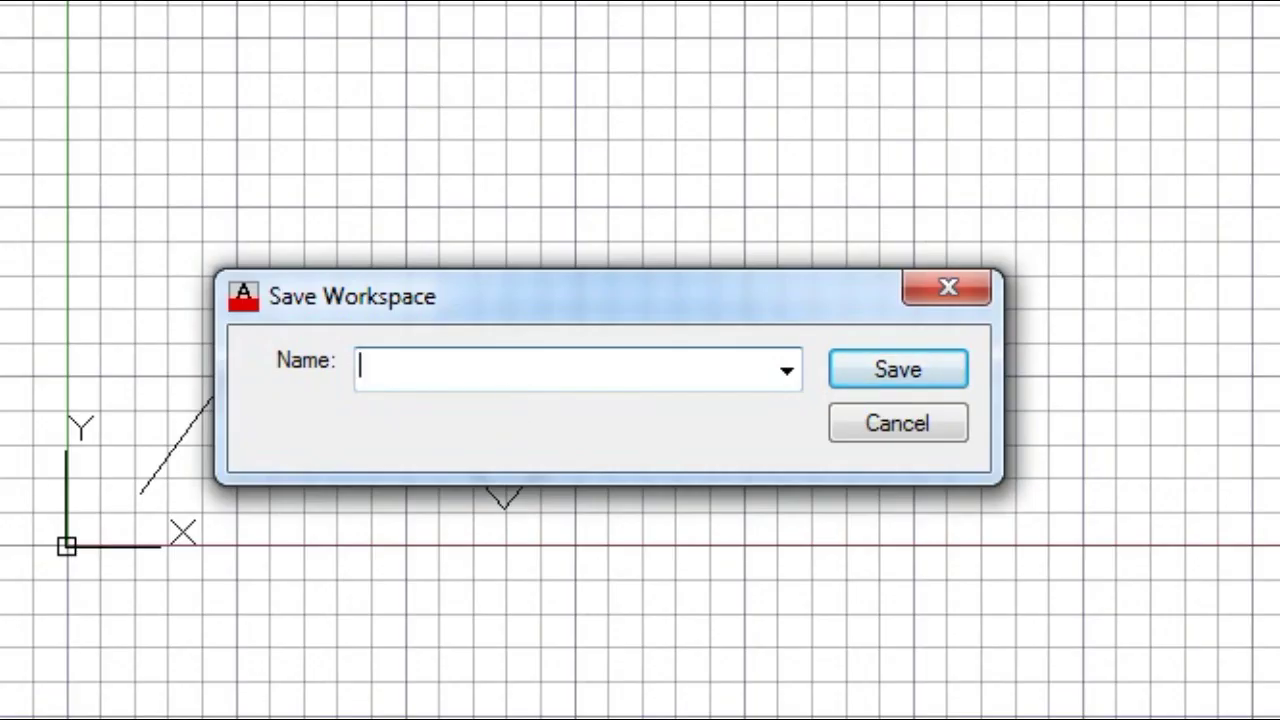
{"action": "type", "text": "m"}
{"action": "key", "text": "BackSpace"}
{"action": "type", "text": "MY W"}
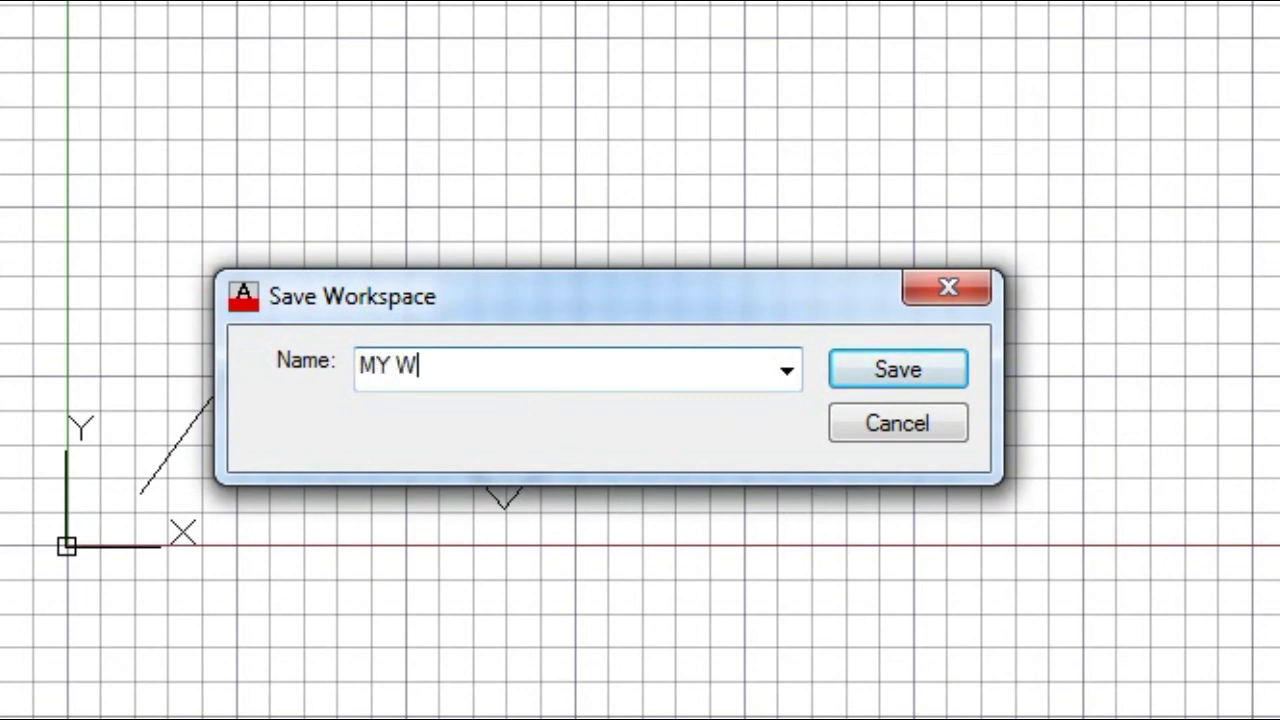
{"action": "type", "text": "ORKSPACE"}
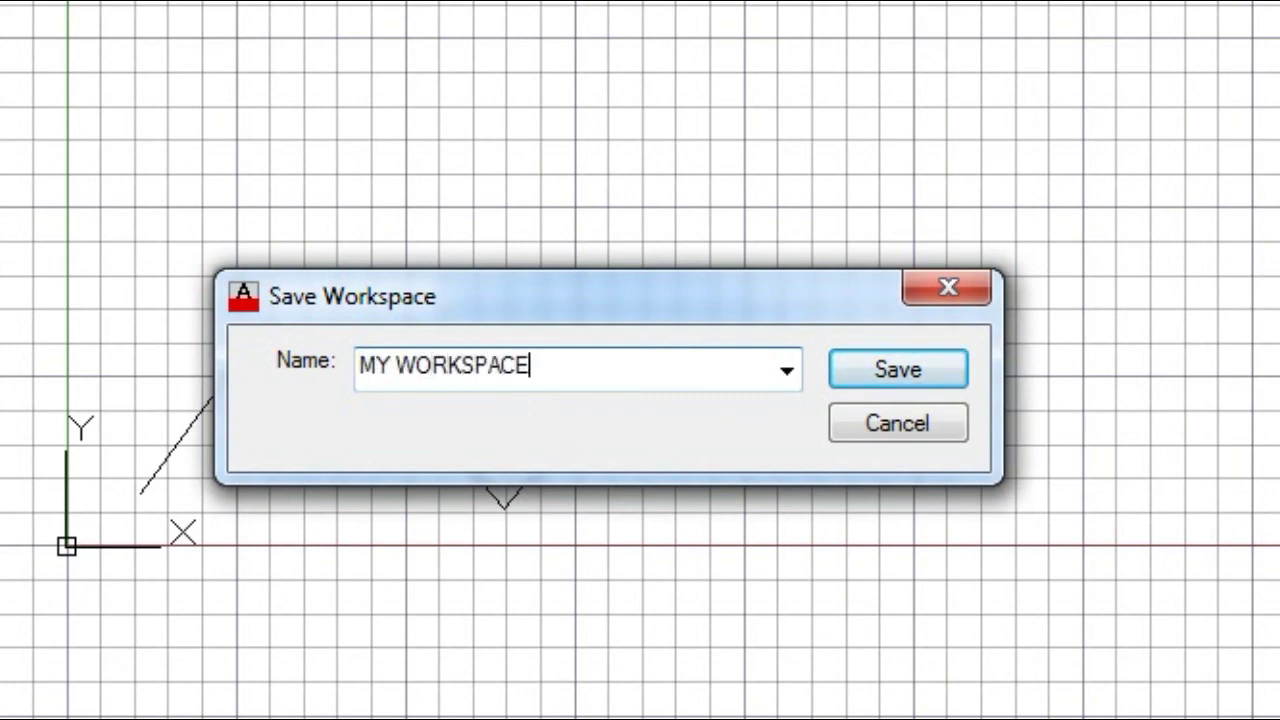
{"action": "left_click", "coordinate": [885, 372]}
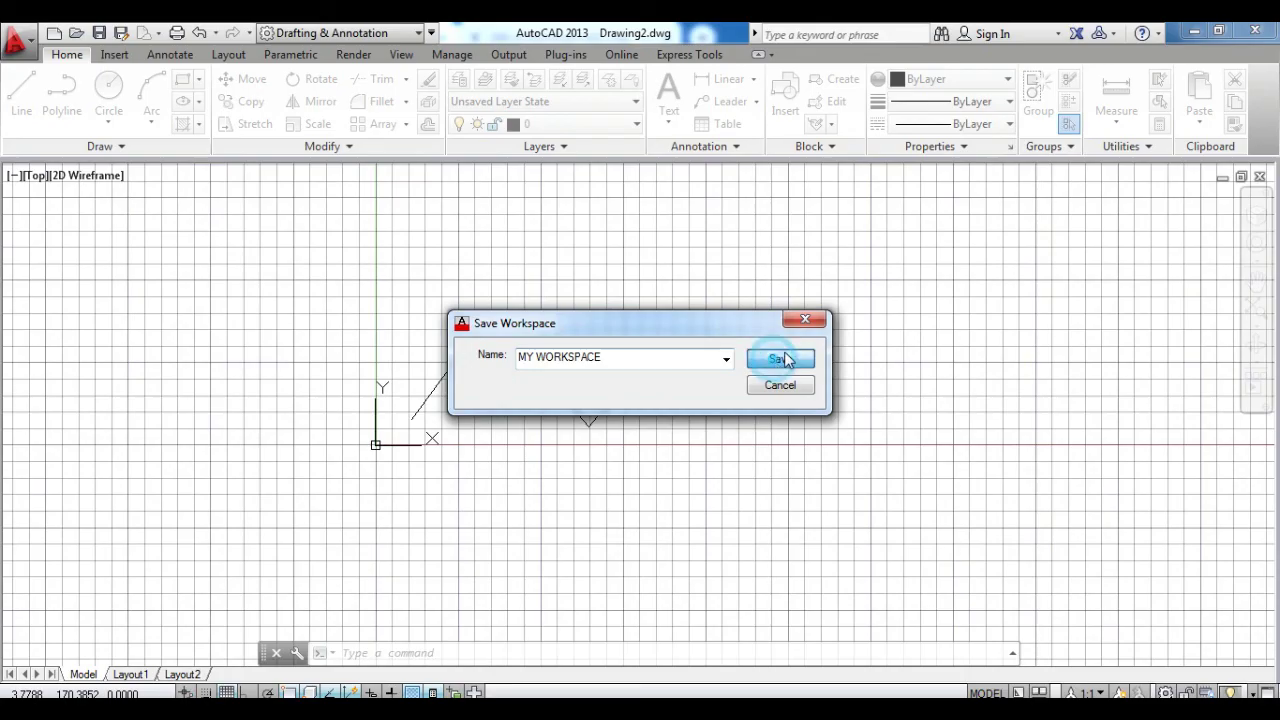
{"action": "left_click", "coordinate": [785, 359]}
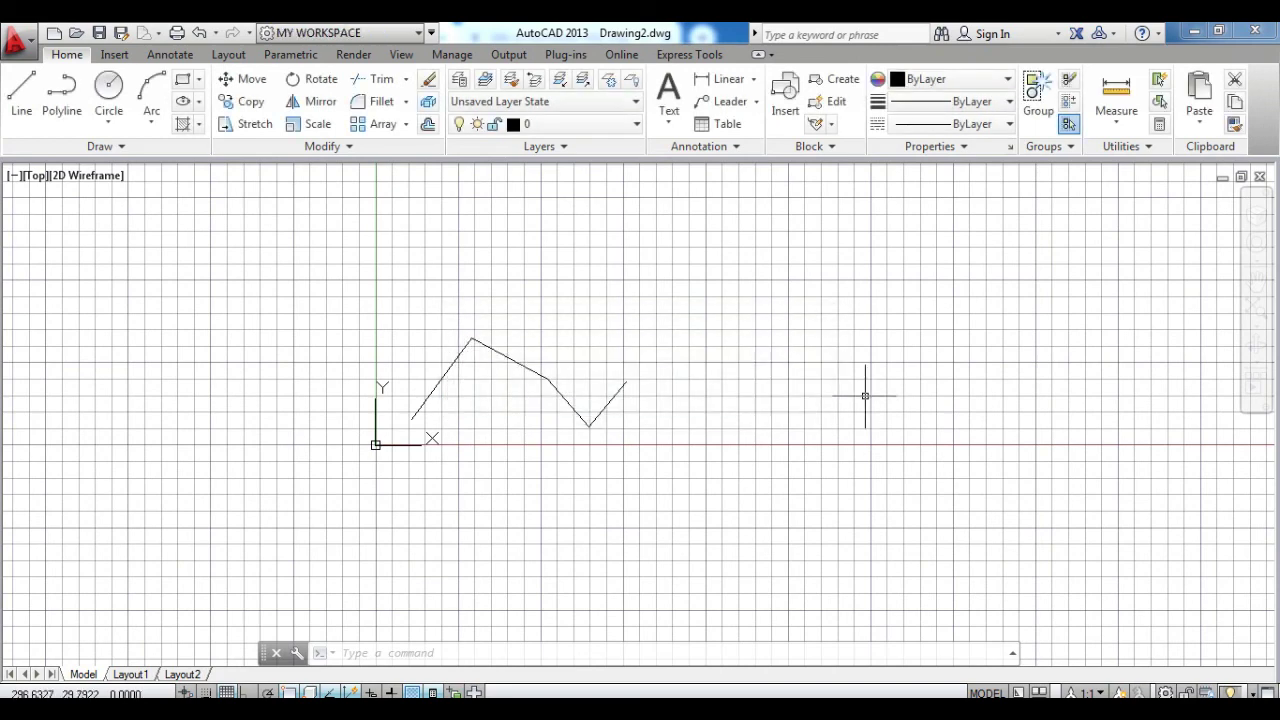
{"action": "left_click", "coordinate": [316, 33]}
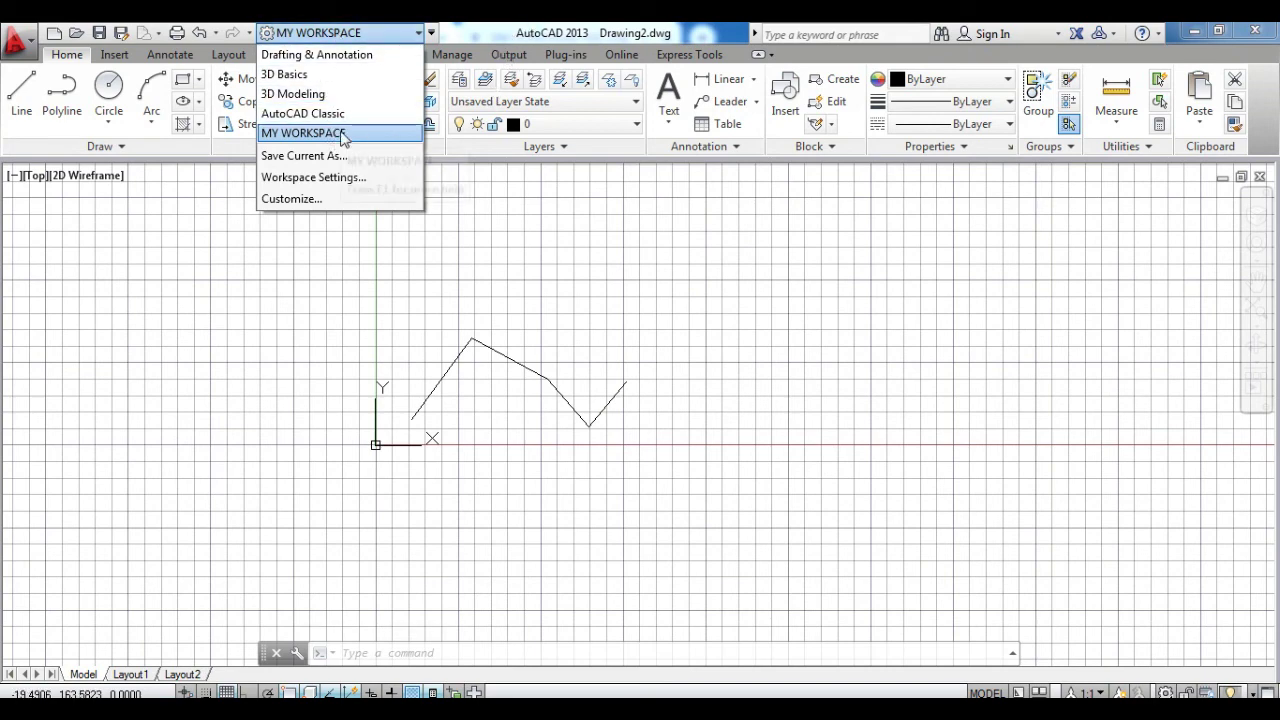
- In the Customize User Interface window, delete MY WORKSPACE, confirm, apply and close with OK
{"action": "left_click", "coordinate": [336, 200]}
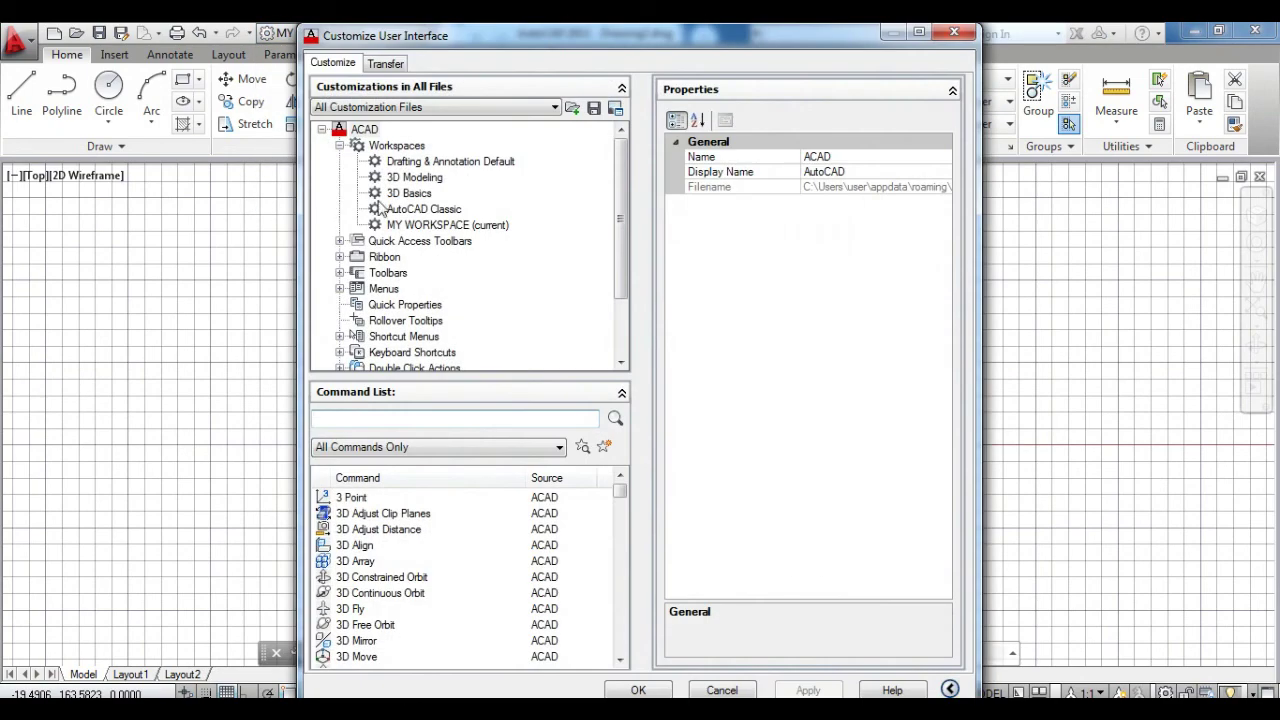
{"action": "left_click", "coordinate": [428, 228]}
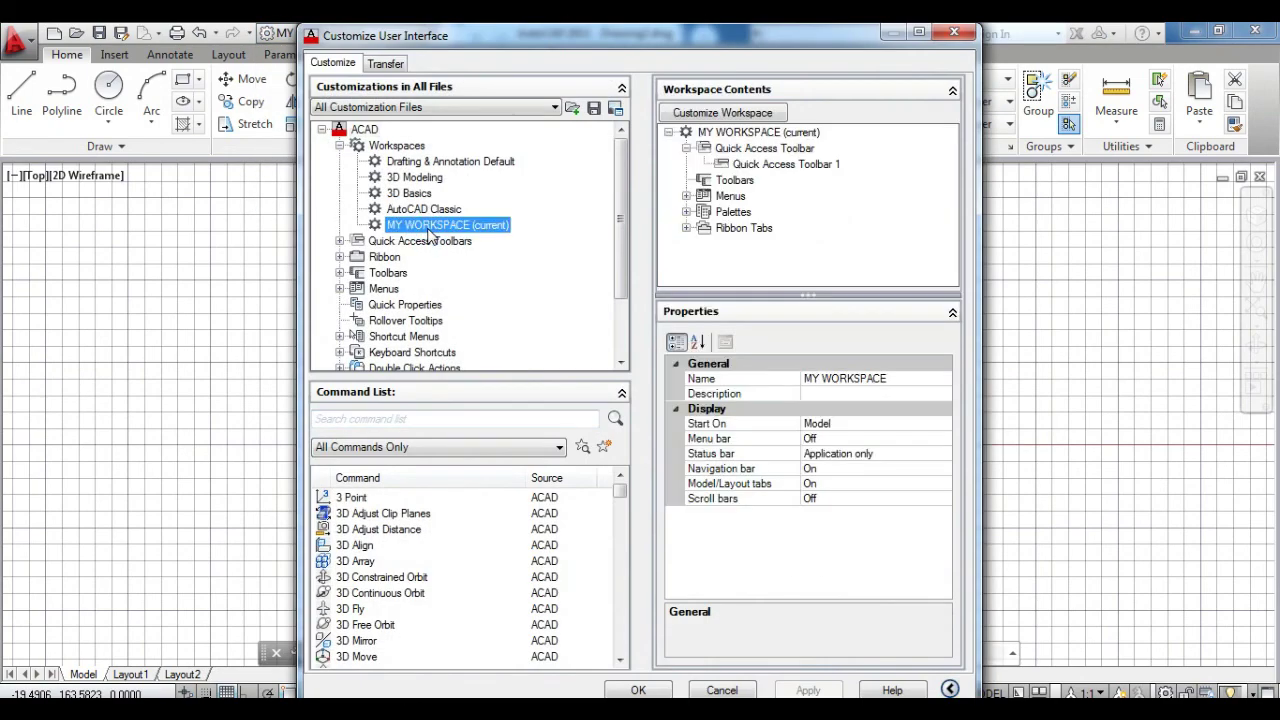
{"action": "right_click", "coordinate": [429, 229]}
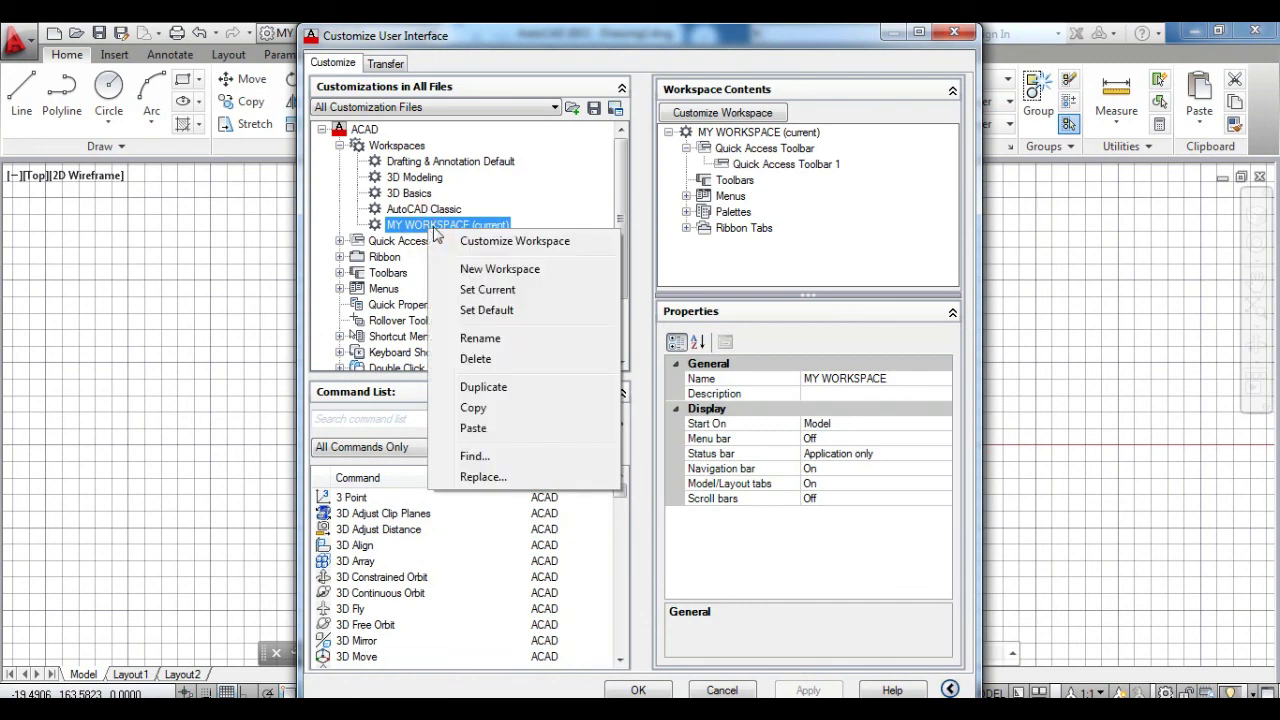
{"action": "left_click", "coordinate": [490, 360]}
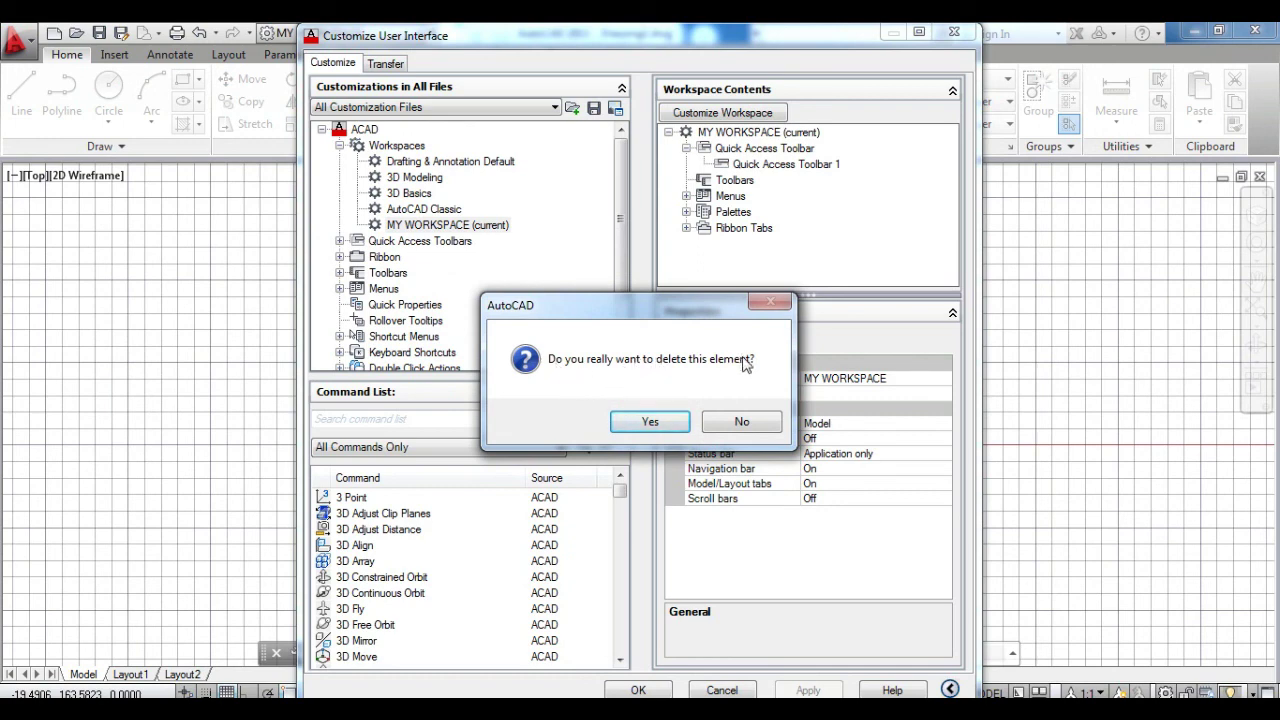
{"action": "left_click", "coordinate": [652, 422]}
{"action": "left_click", "coordinate": [808, 690]}
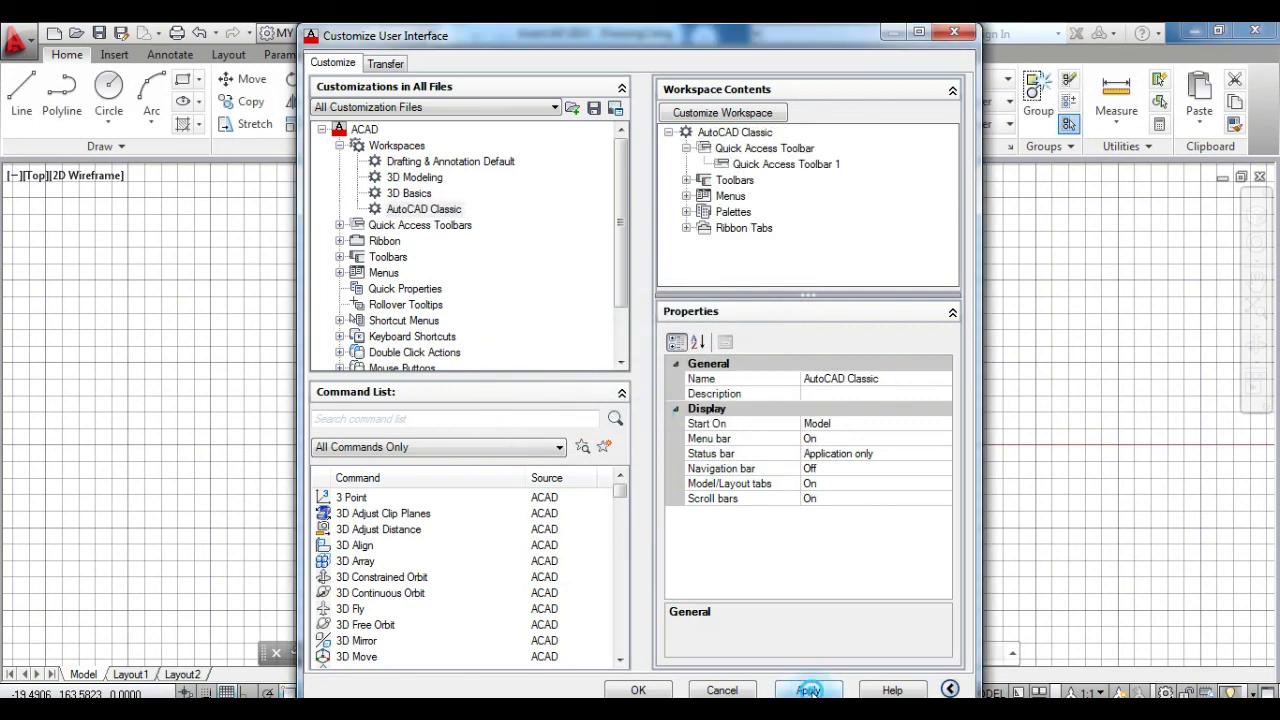
{"action": "left_click", "coordinate": [638, 690]}
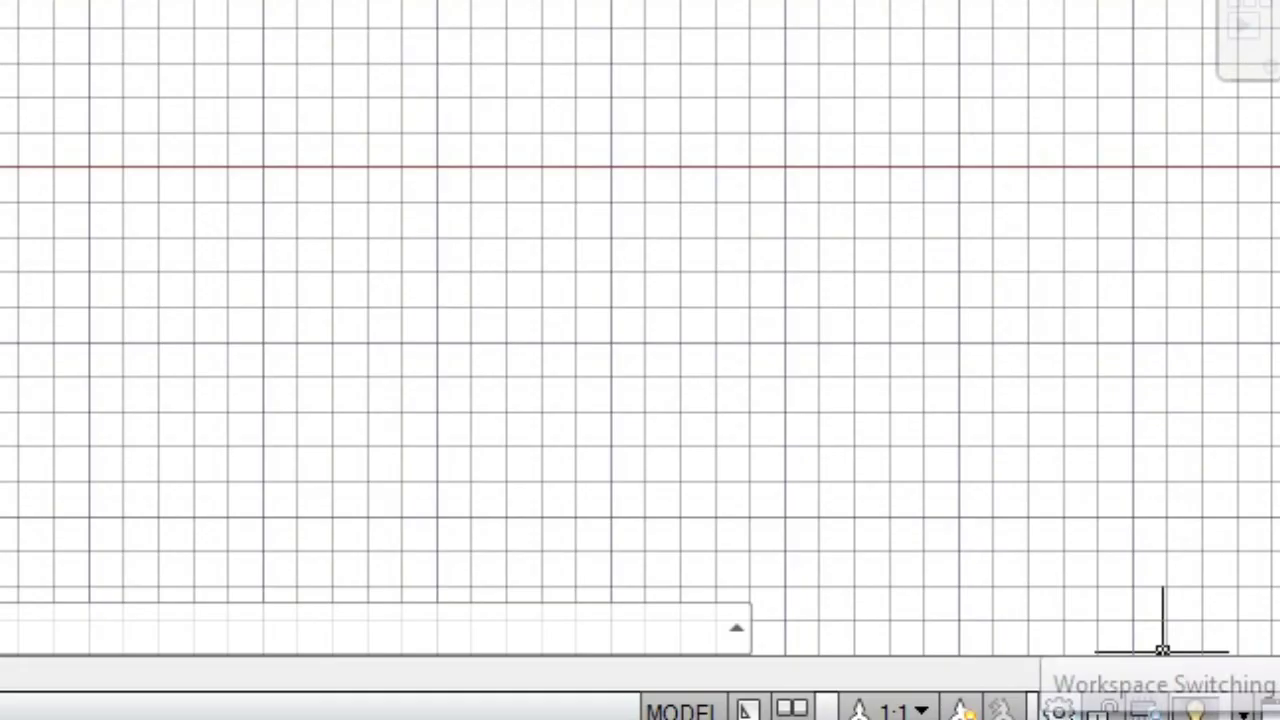
- Switch to the Drafting & Annotation workspace from the status bar, then to 3D Basics
{"action": "left_click", "coordinate": [1058, 708]}
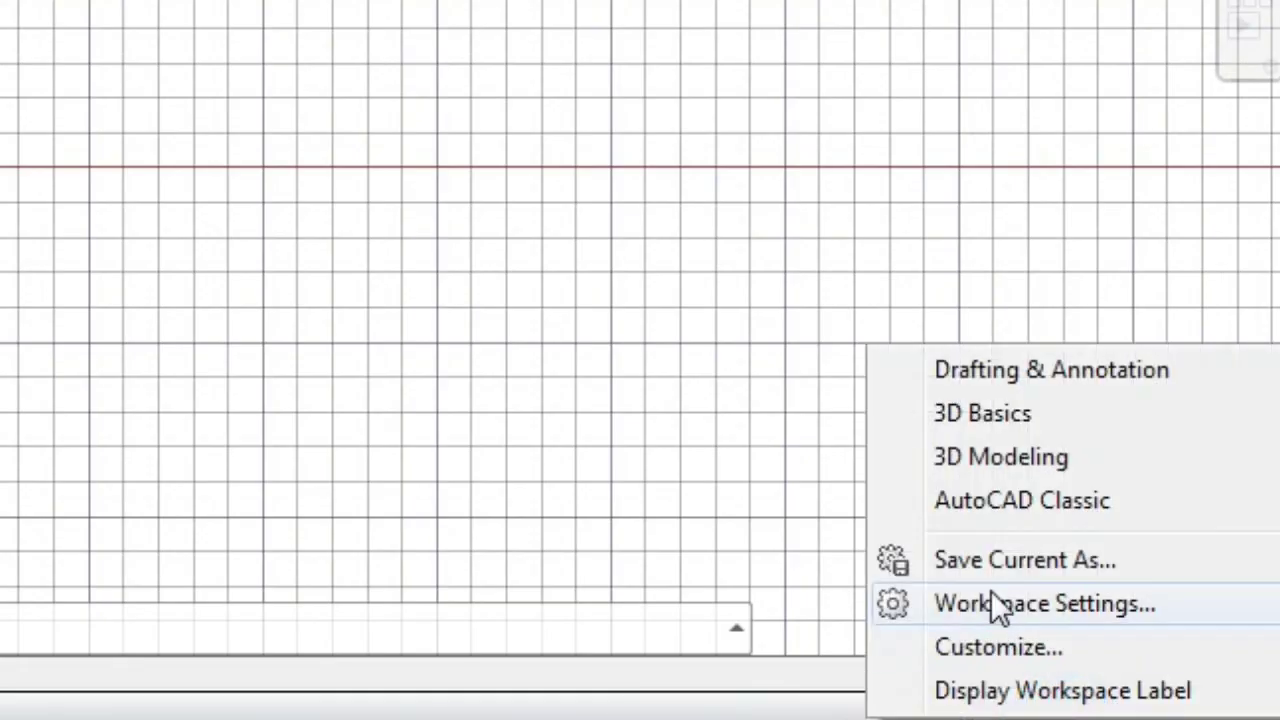
{"action": "left_click", "coordinate": [971, 370]}
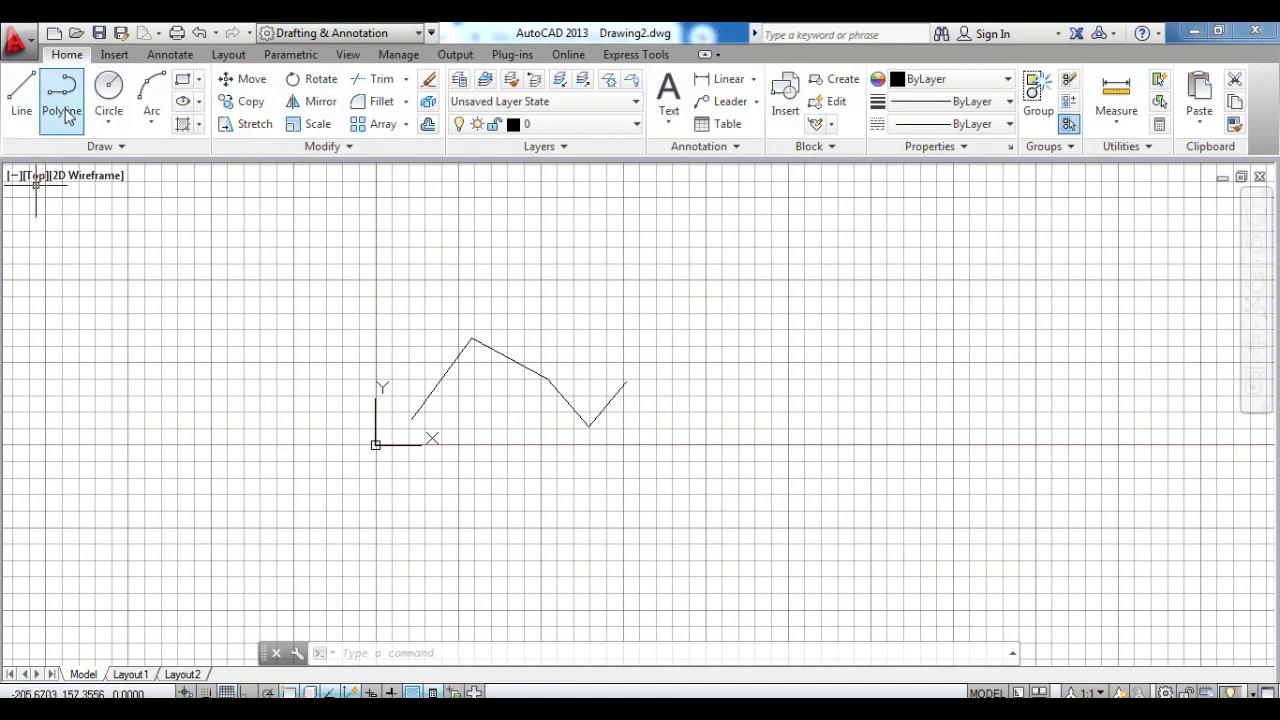
{"action": "left_click", "coordinate": [362, 36]}
{"action": "left_click", "coordinate": [334, 77]}
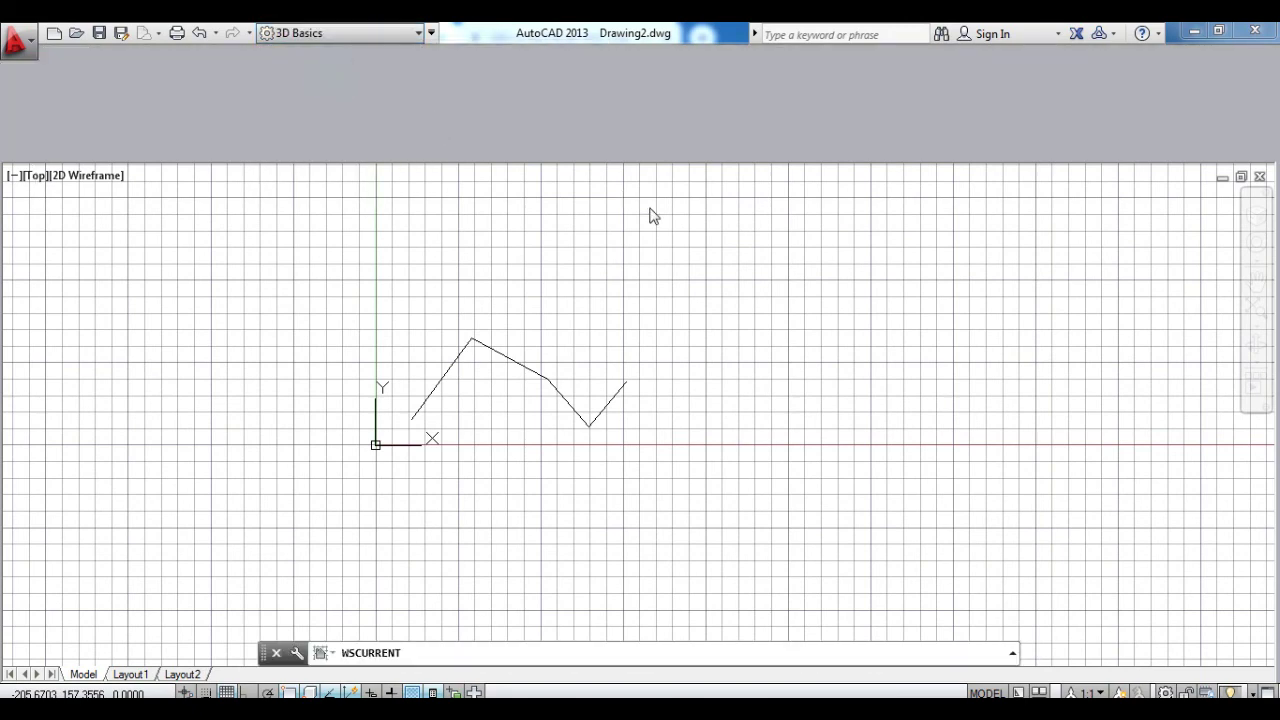